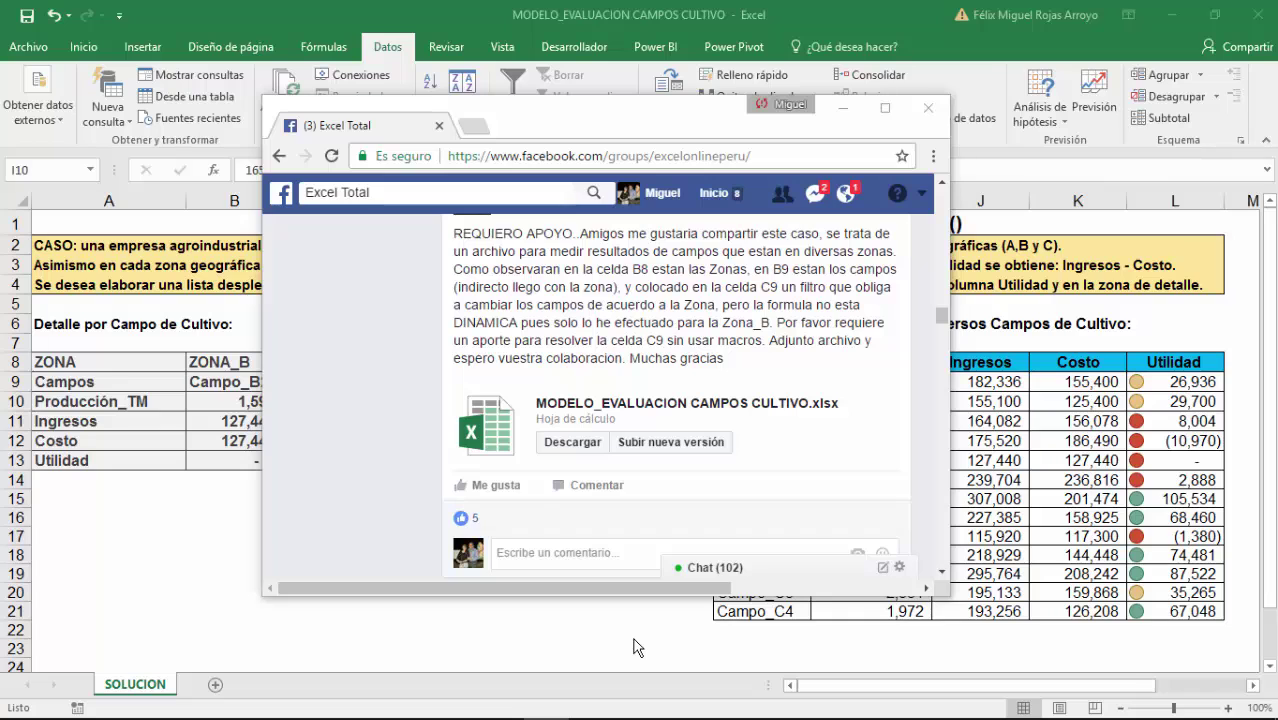
# Minimize the Facebook browser window to bring the MODELO_EVALUACION CAMPOS CULTIVO workbook into view
pyautogui.click(843, 108)
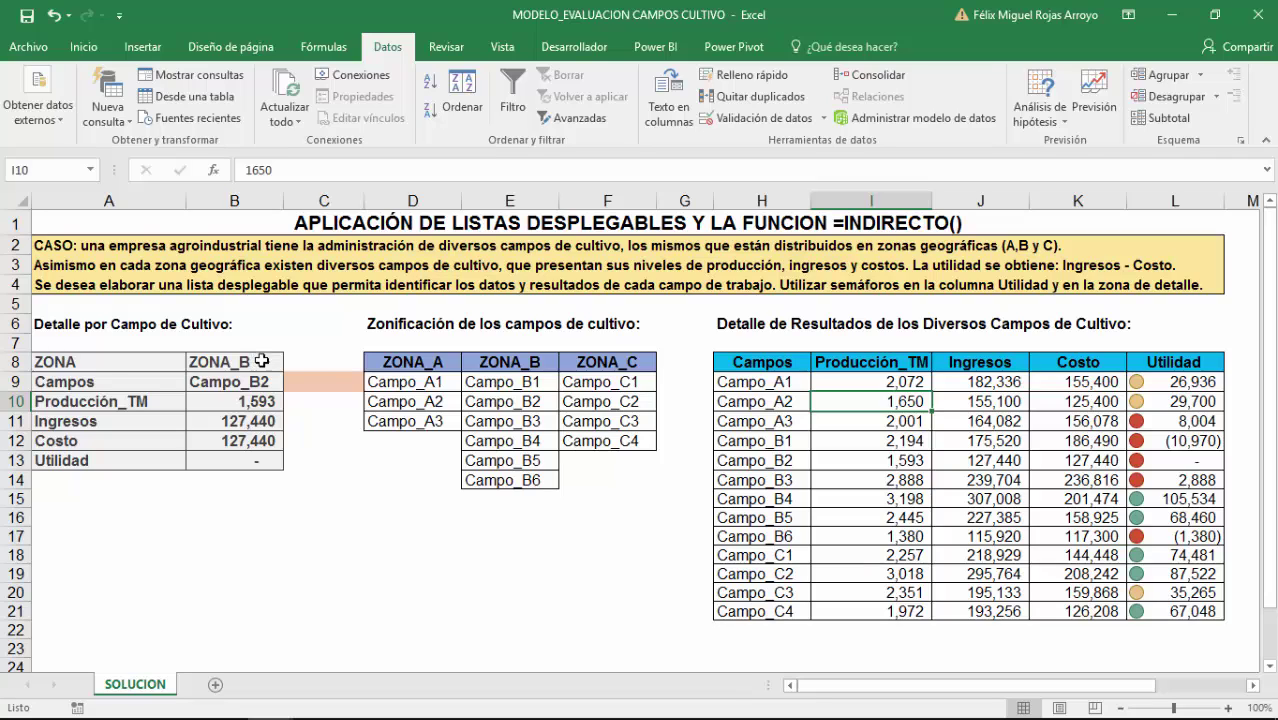
# Inspect the zone range names, then set B8 to ZONA_A and B9 to Campo_A2
pyautogui.moveTo(432, 362); pyautogui.dragTo(609, 360)
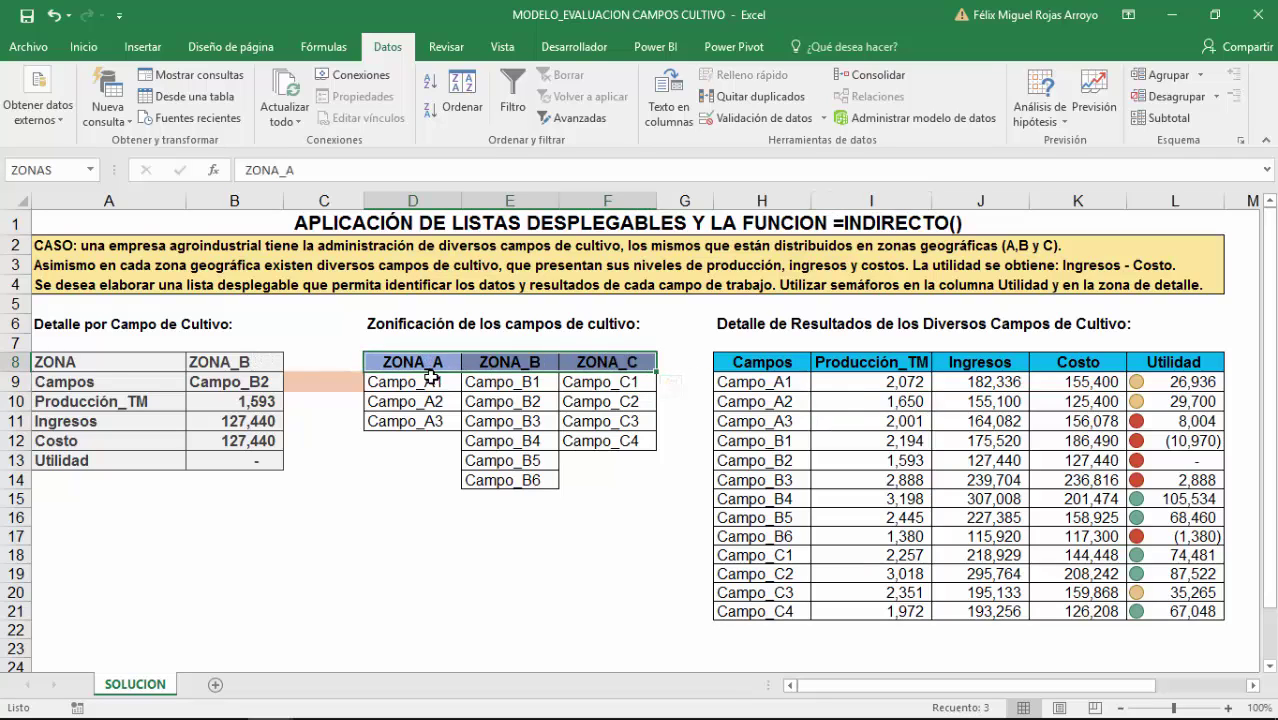
pyautogui.moveTo(422, 381); pyautogui.dragTo(425, 421)
pyautogui.click(276, 366)
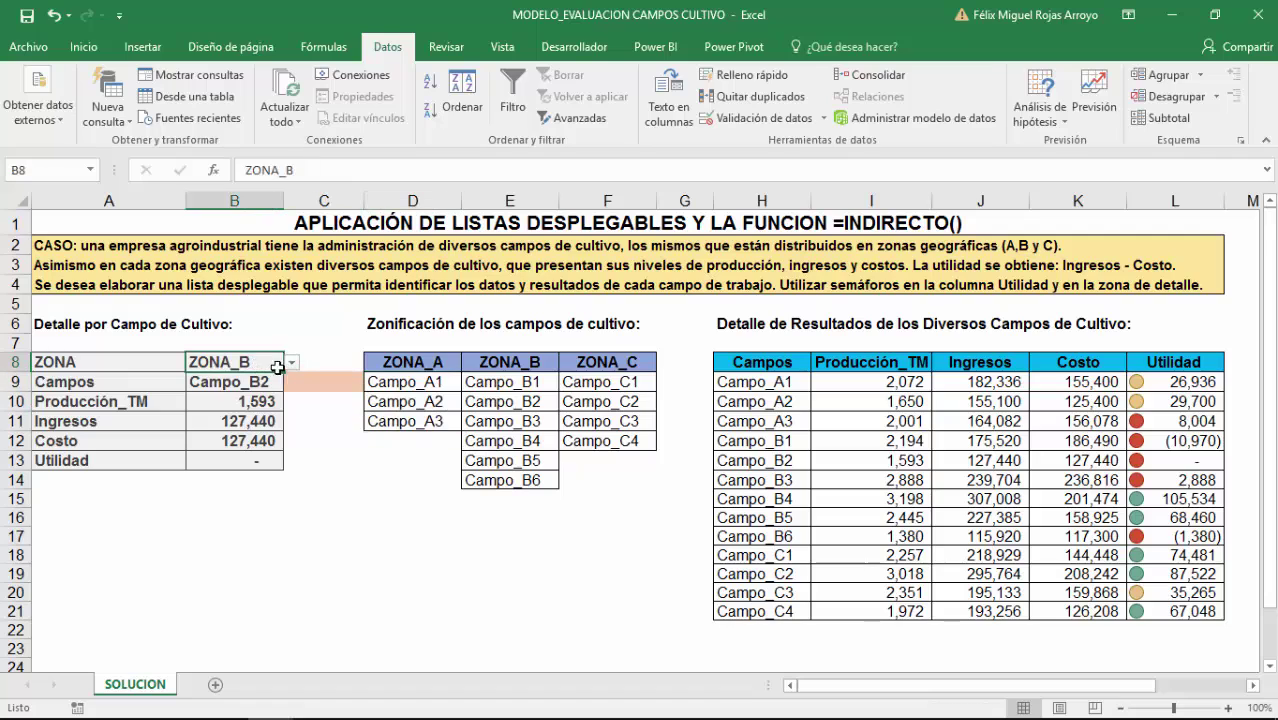
pyautogui.click(291, 362)
pyautogui.click(230, 377)
pyautogui.click(268, 385)
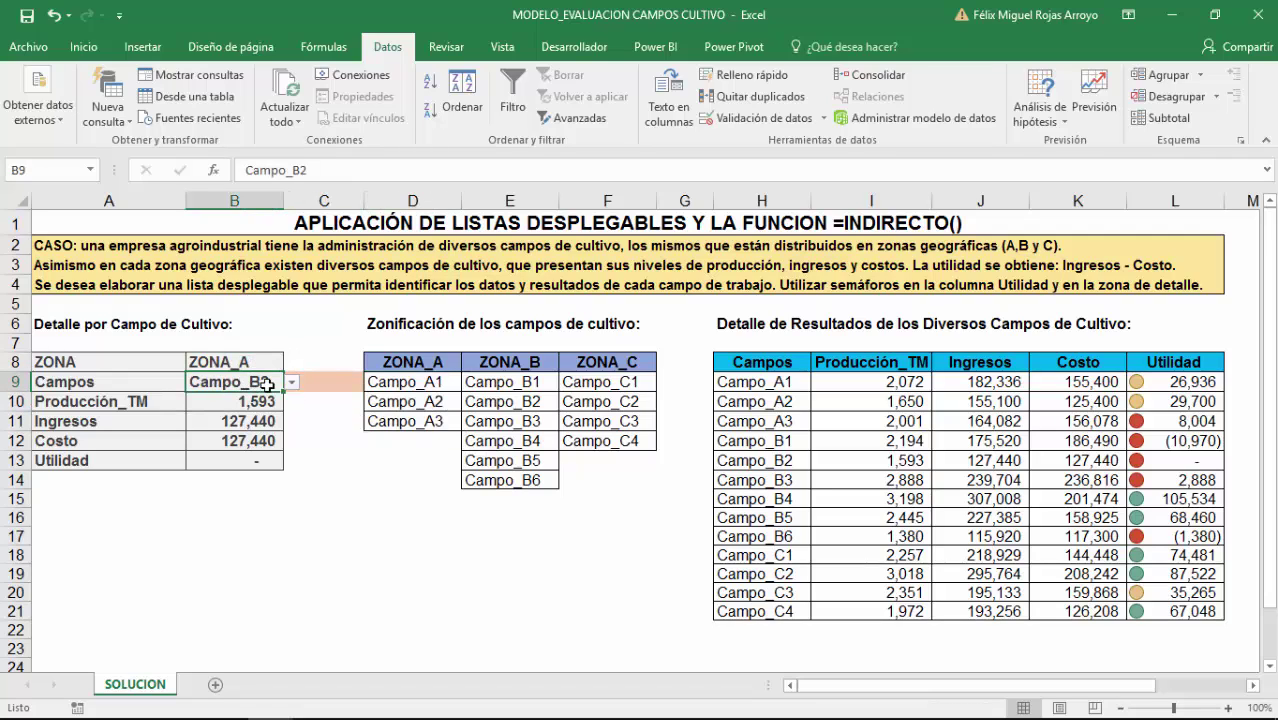
pyautogui.click(287, 385)
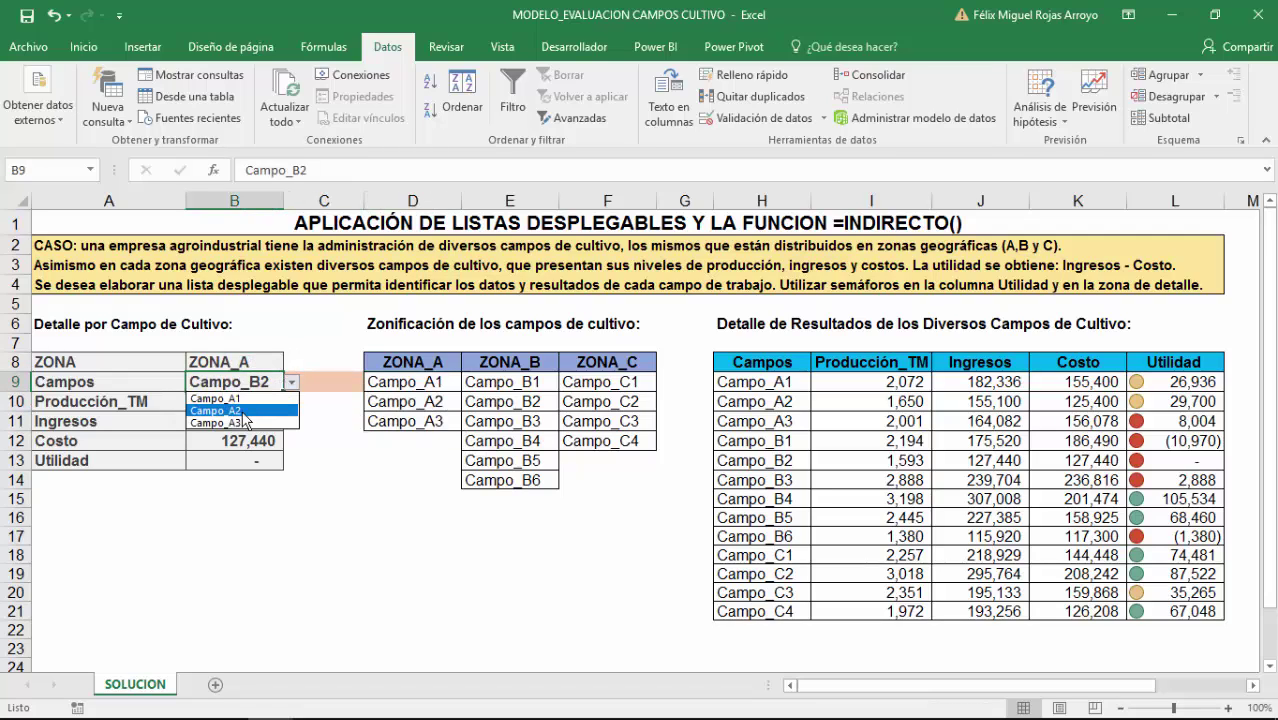
pyautogui.click(250, 409)
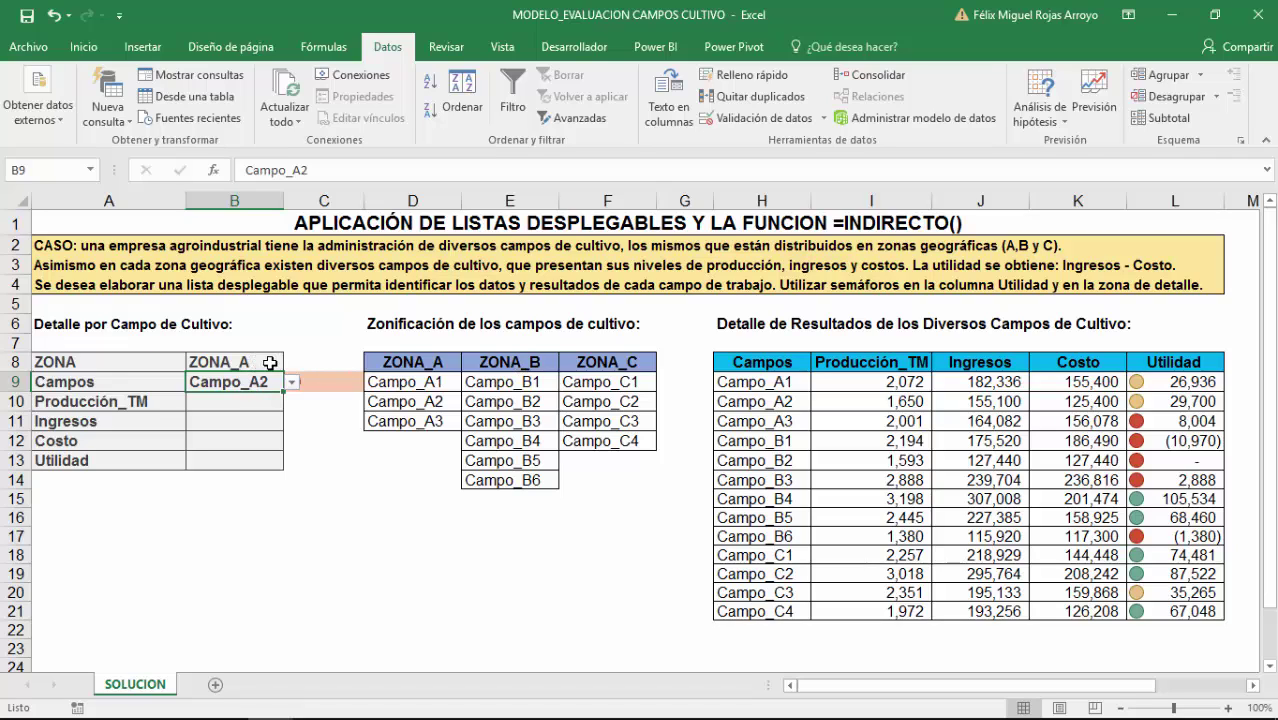
# Switch the zone to ZONA_B and pick Campo_B4 as the field
pyautogui.click(278, 363)
pyautogui.click(291, 362)
pyautogui.click(235, 392)
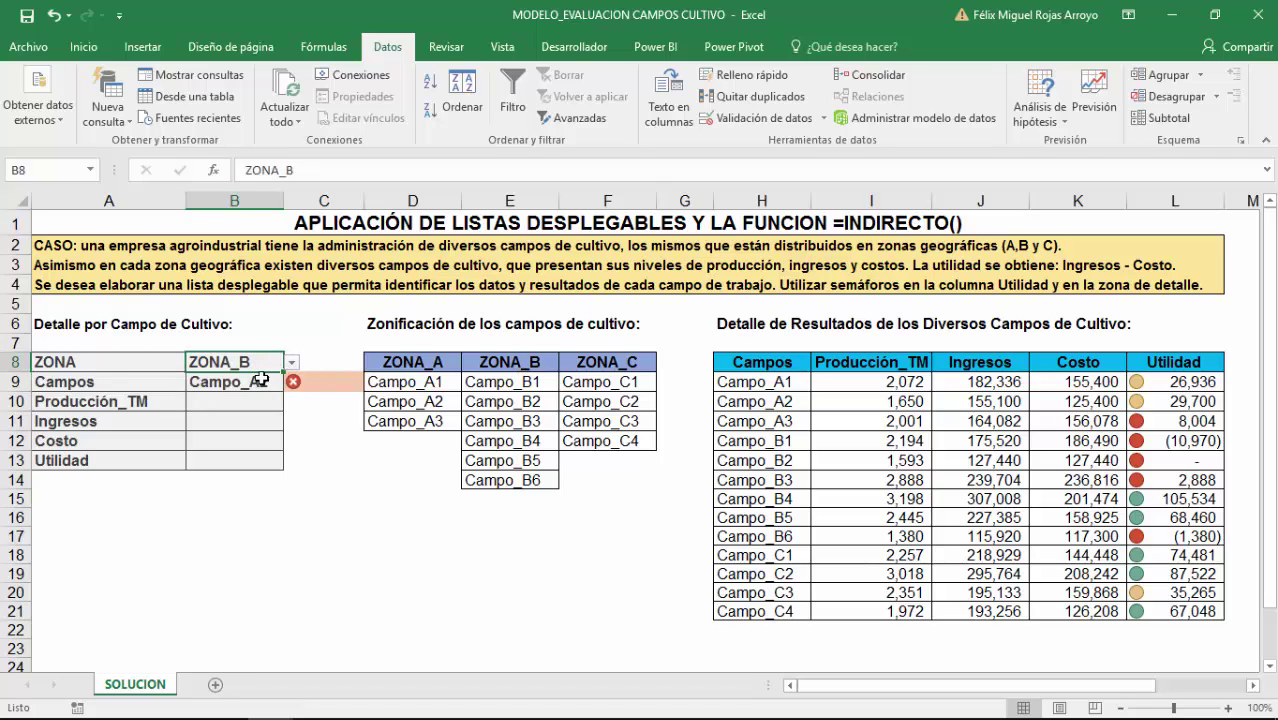
pyautogui.click(262, 382)
pyautogui.click(288, 386)
pyautogui.click(250, 430)
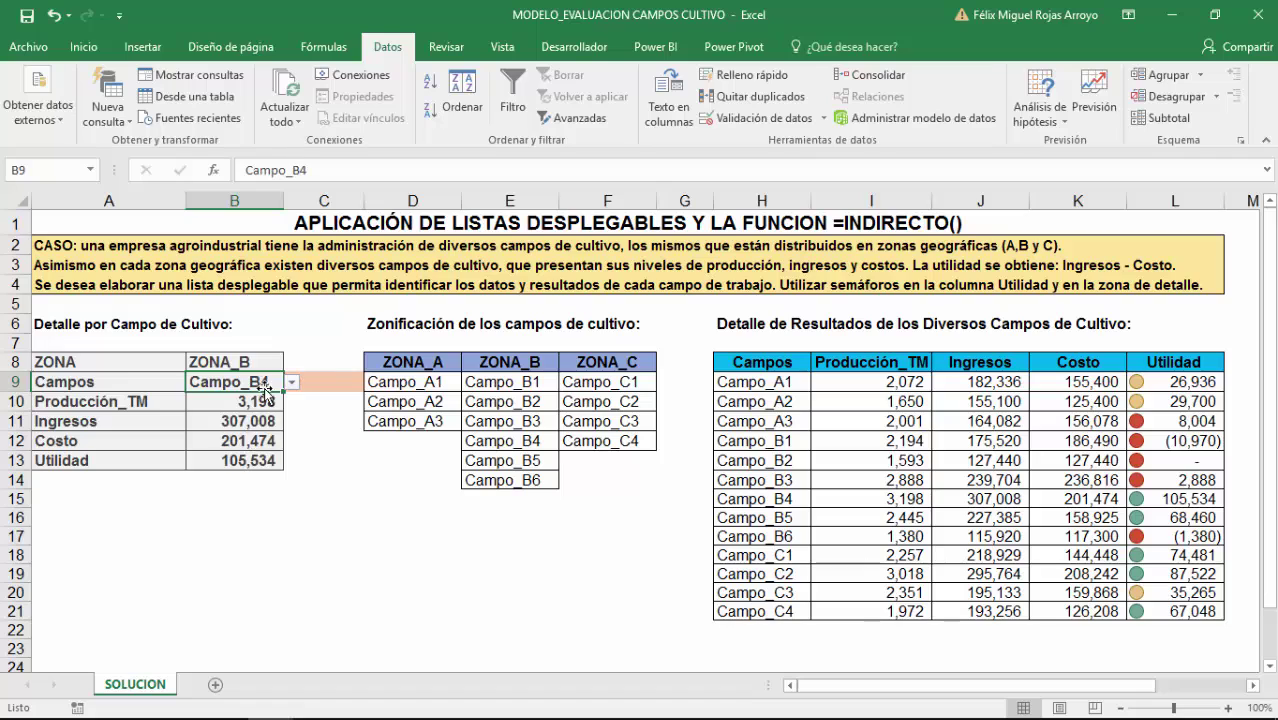
# Switch the zone to ZONA_C and pick Campo_C2 as the field
pyautogui.click(281, 364)
pyautogui.click(291, 362)
pyautogui.click(235, 405)
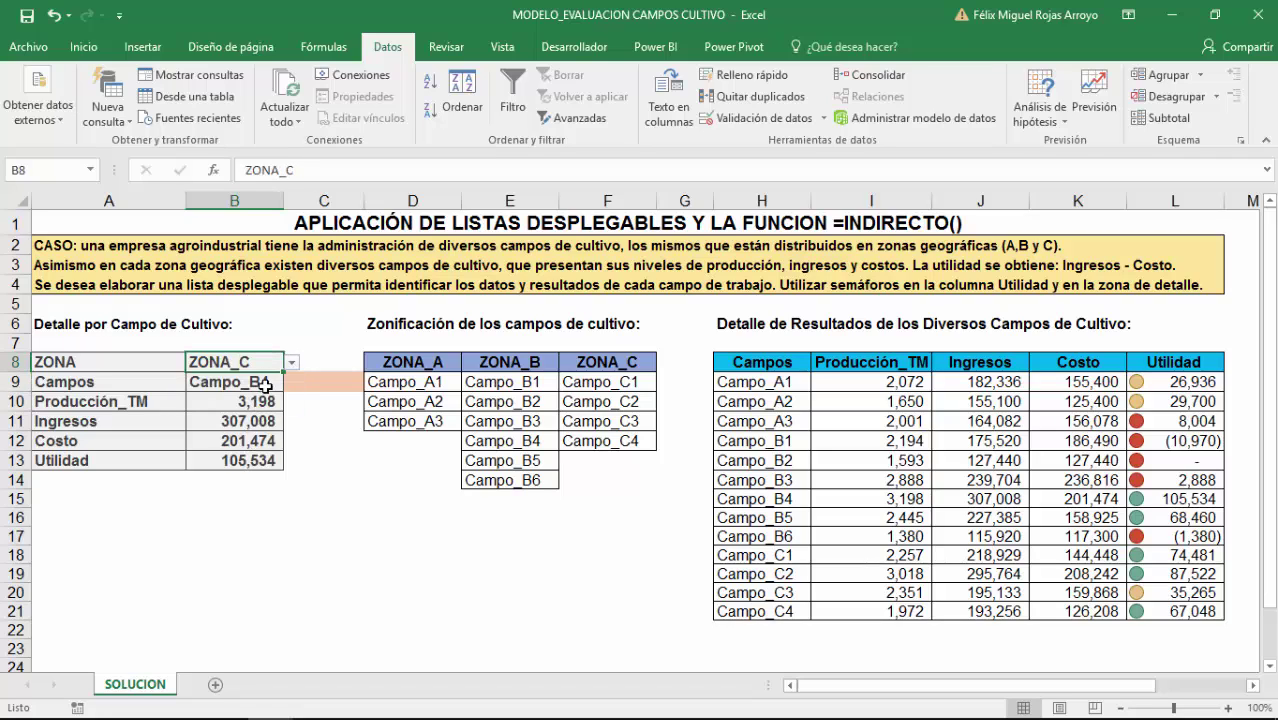
pyautogui.click(284, 384)
pyautogui.click(291, 382)
pyautogui.click(275, 410)
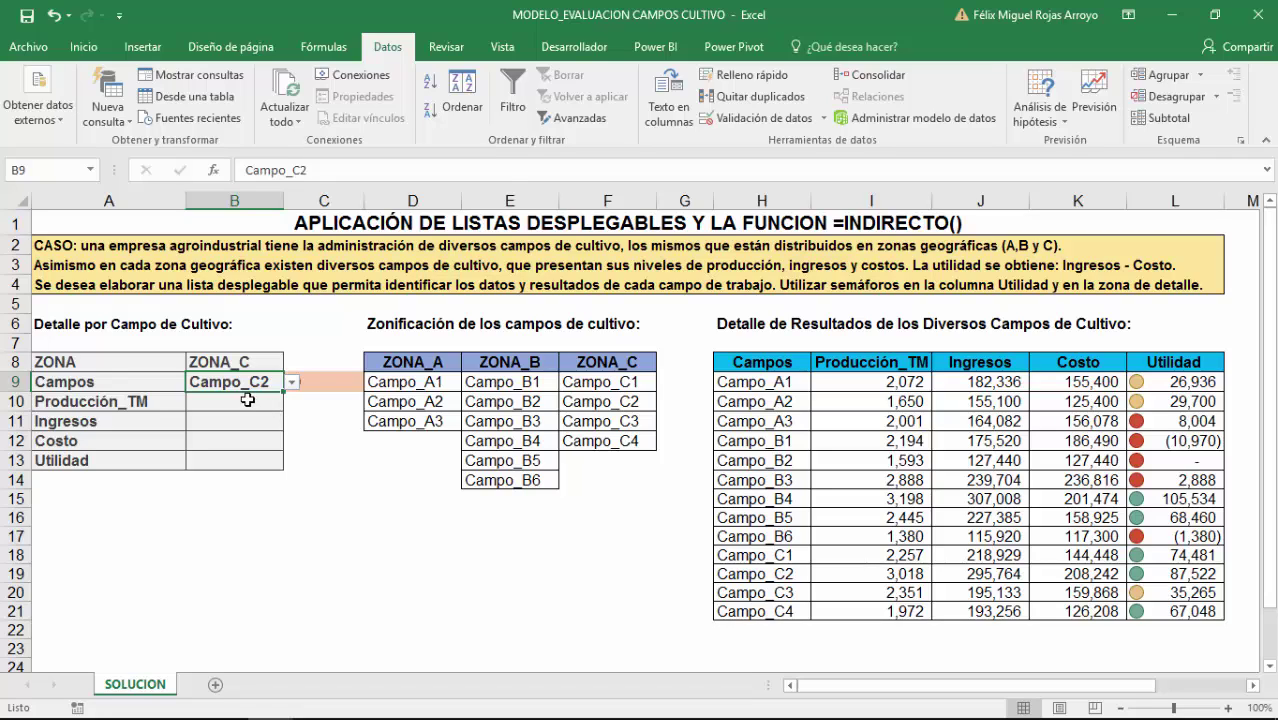
# Select the ZONA_A, ZONA_B and ZONA_C field lists to view their range names
pyautogui.moveTo(404, 383); pyautogui.dragTo(404, 421)
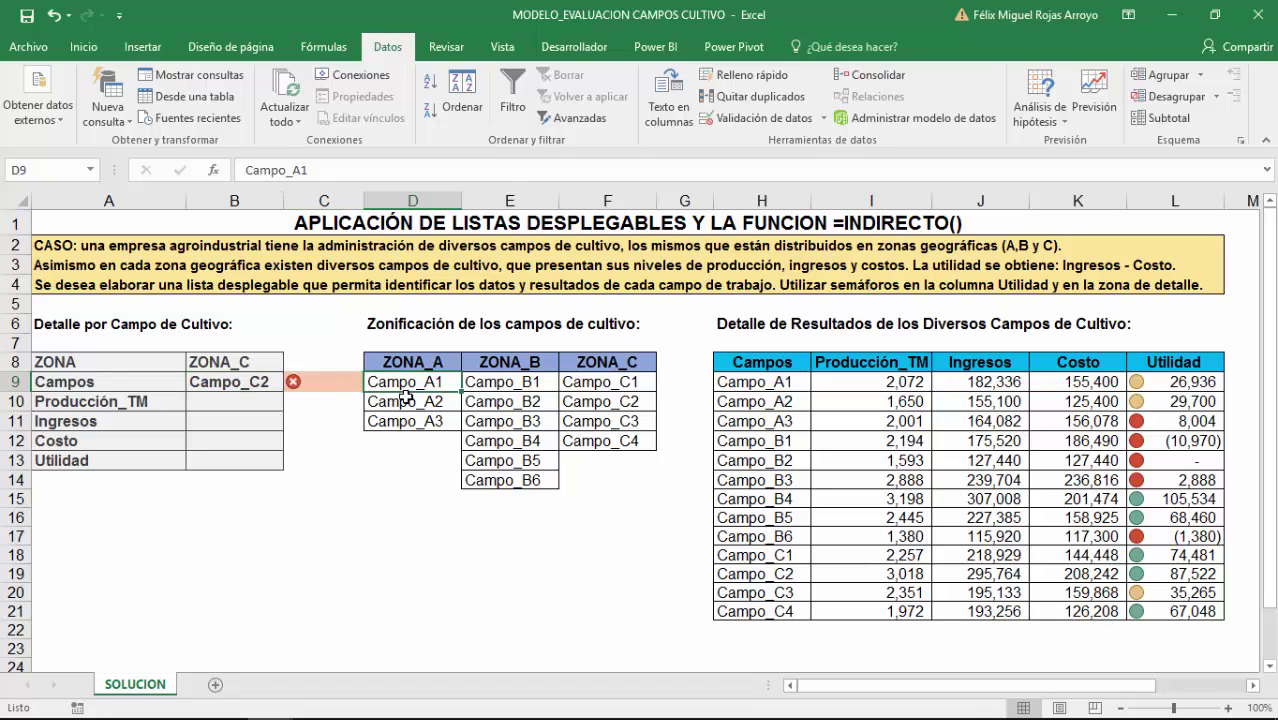
pyautogui.moveTo(500, 382); pyautogui.dragTo(484, 480)
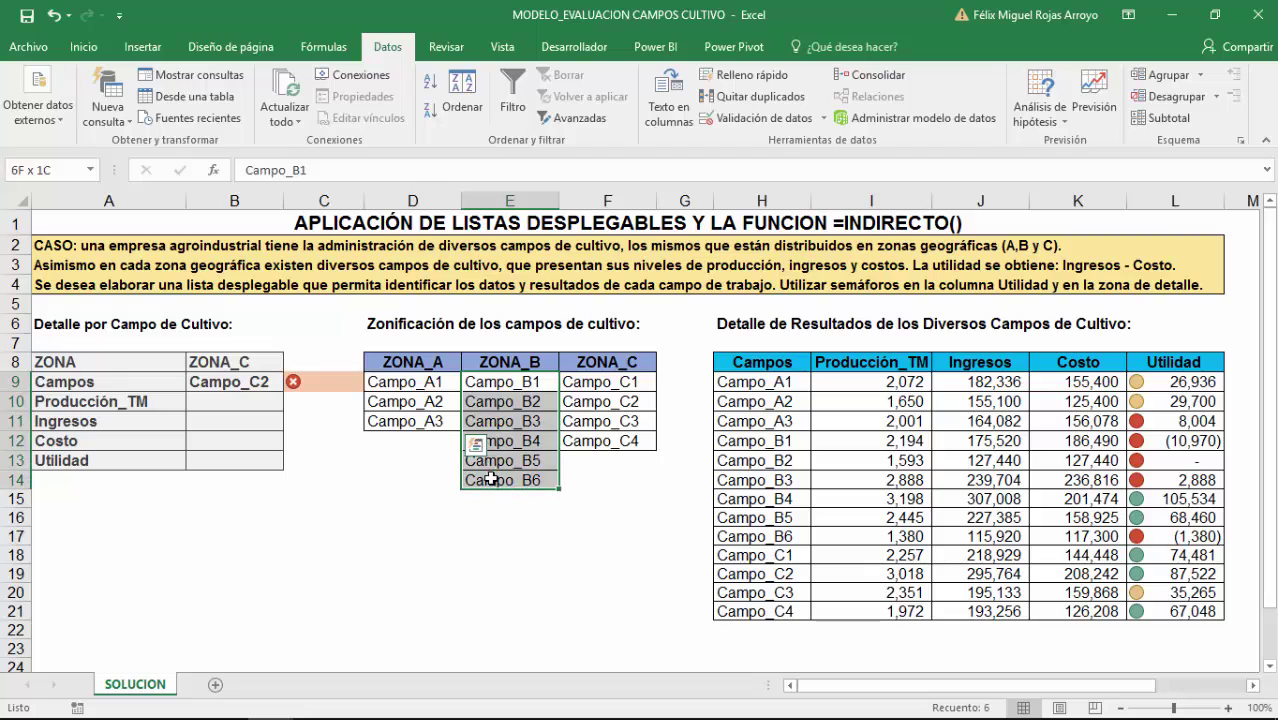
pyautogui.moveTo(404, 383); pyautogui.dragTo(402, 420)
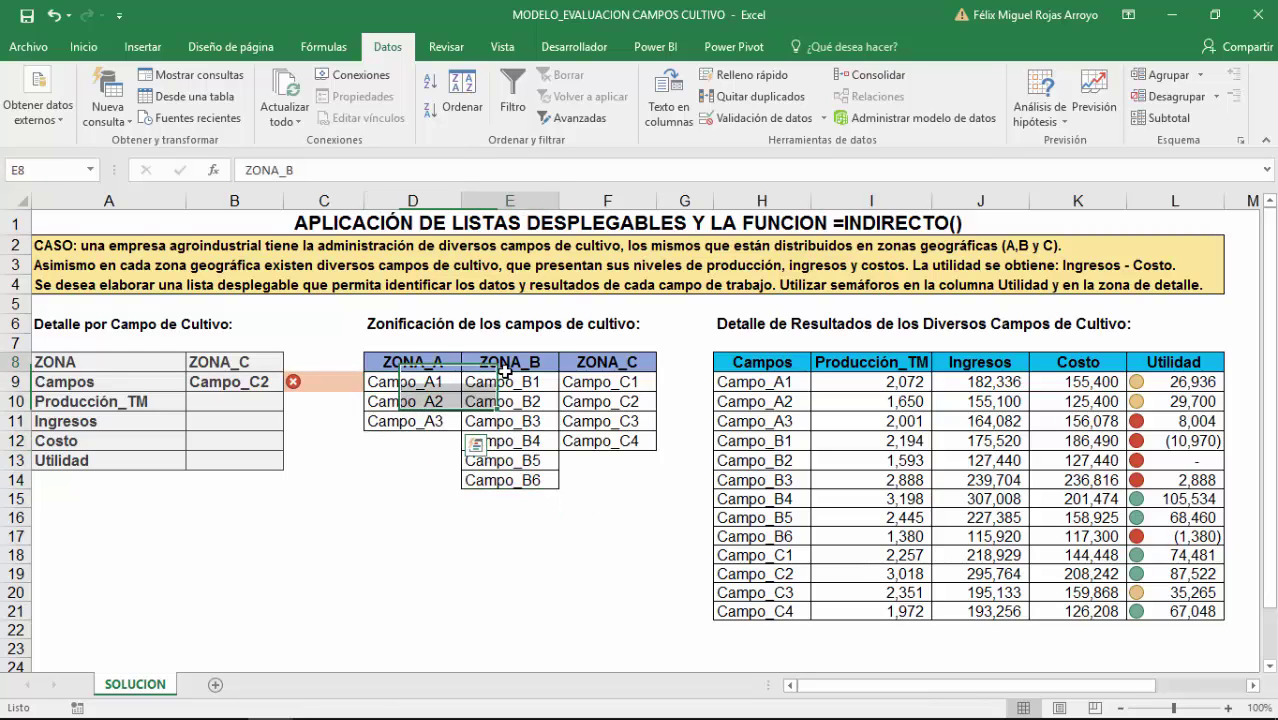
pyautogui.moveTo(500, 382); pyautogui.dragTo(503, 480)
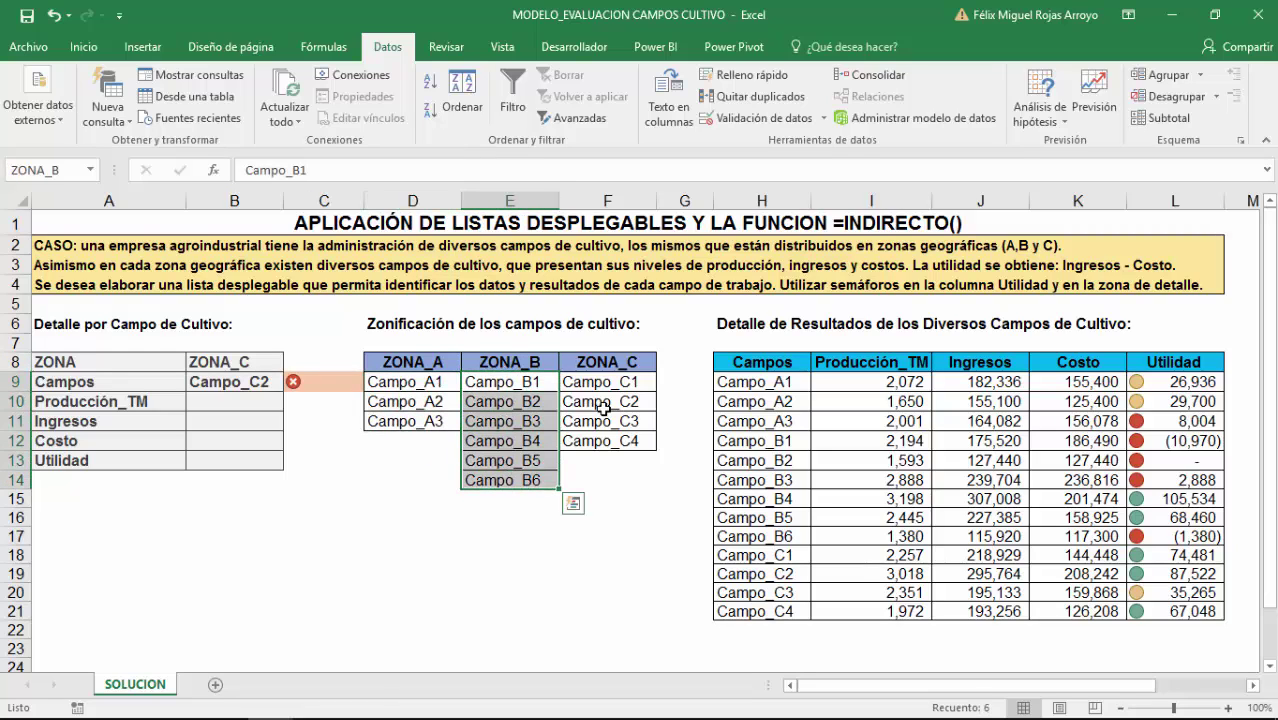
pyautogui.moveTo(603, 383); pyautogui.dragTo(640, 445)
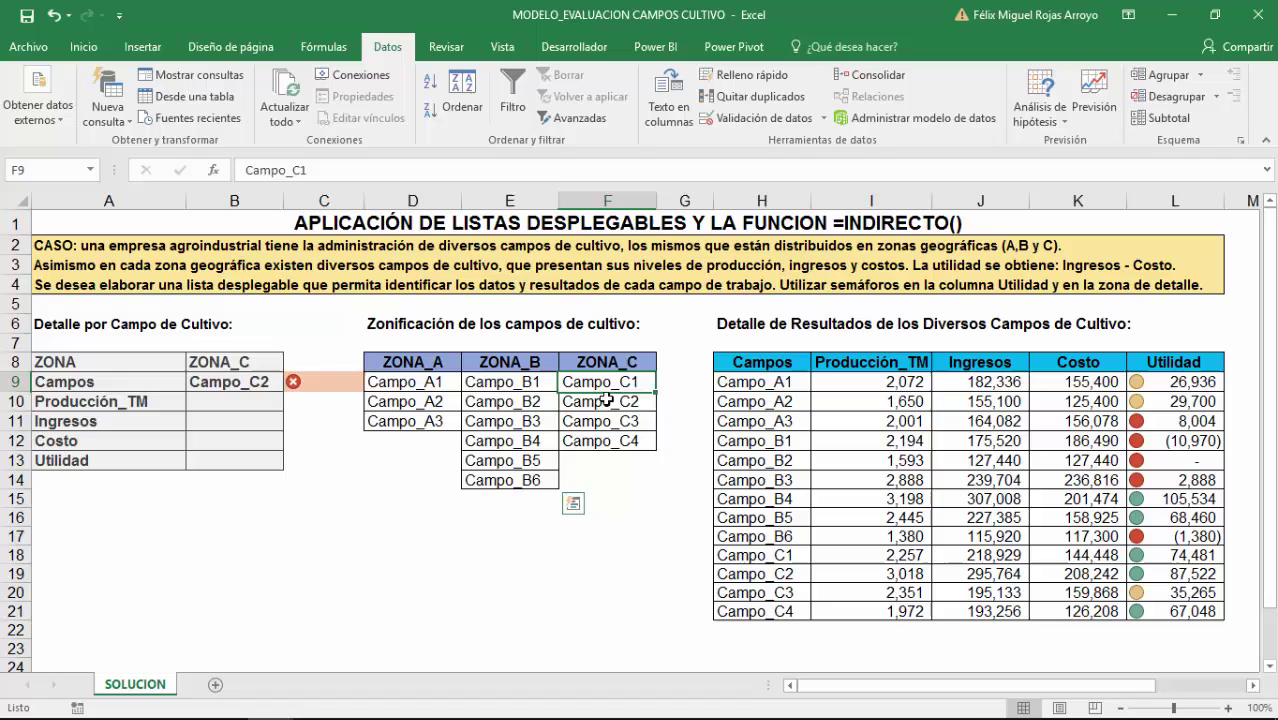
# Change the zone in B8 to ZONA_B
pyautogui.click(259, 382)
pyautogui.click(263, 362)
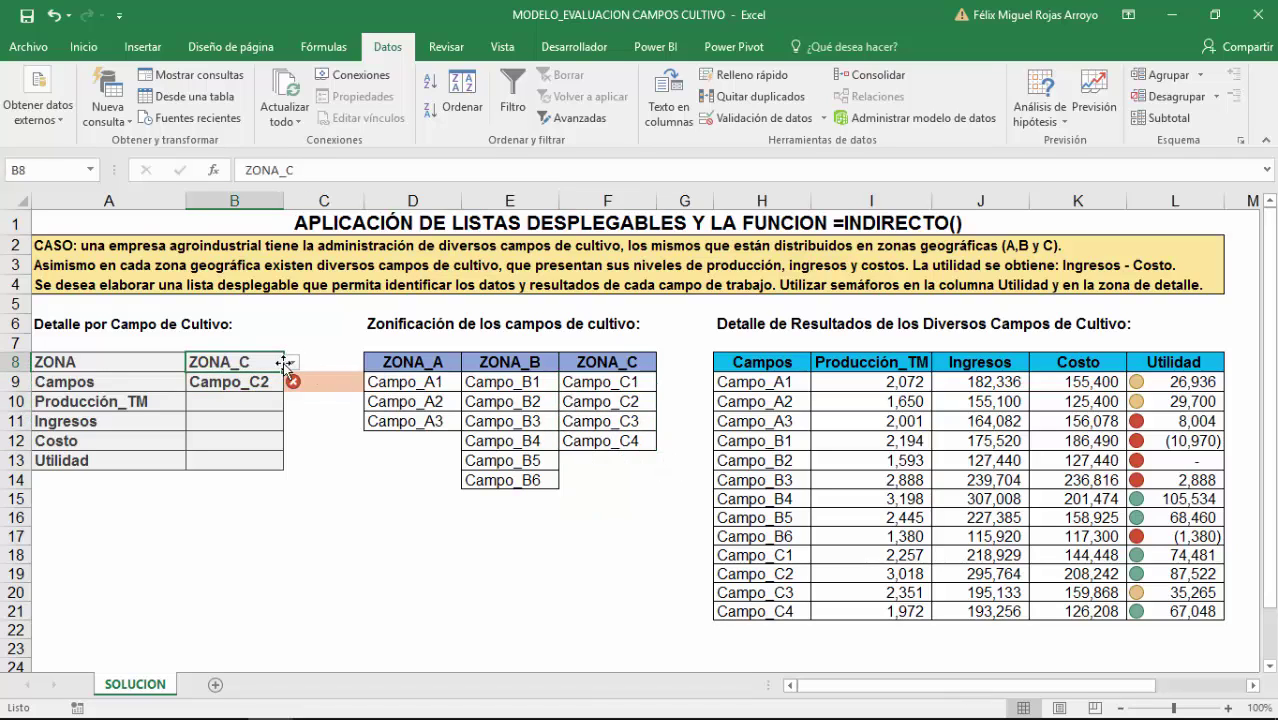
pyautogui.click(291, 362)
pyautogui.click(259, 390)
pyautogui.click(246, 383)
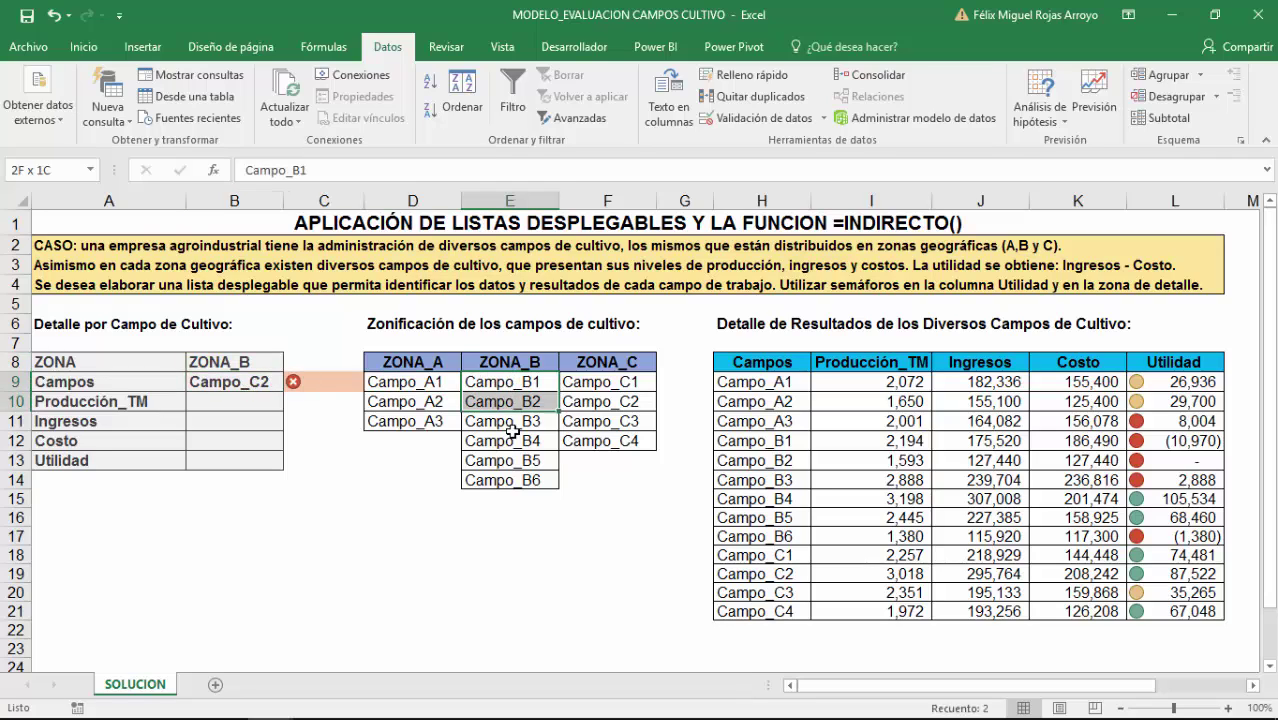
# Check the ZONA_B field list E9:E14 and choose Campo_B1 in B9
pyautogui.moveTo(512, 381); pyautogui.dragTo(510, 480)
pyautogui.click(262, 382)
pyautogui.click(291, 383)
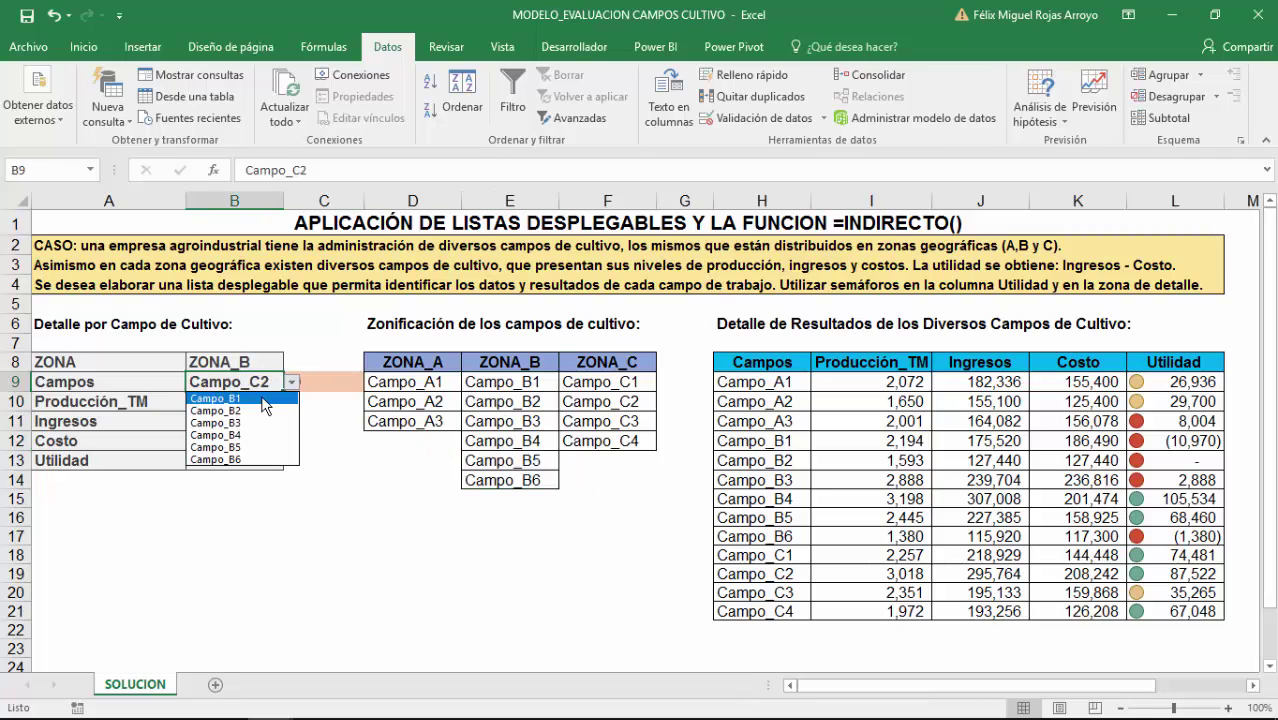
pyautogui.click(240, 399)
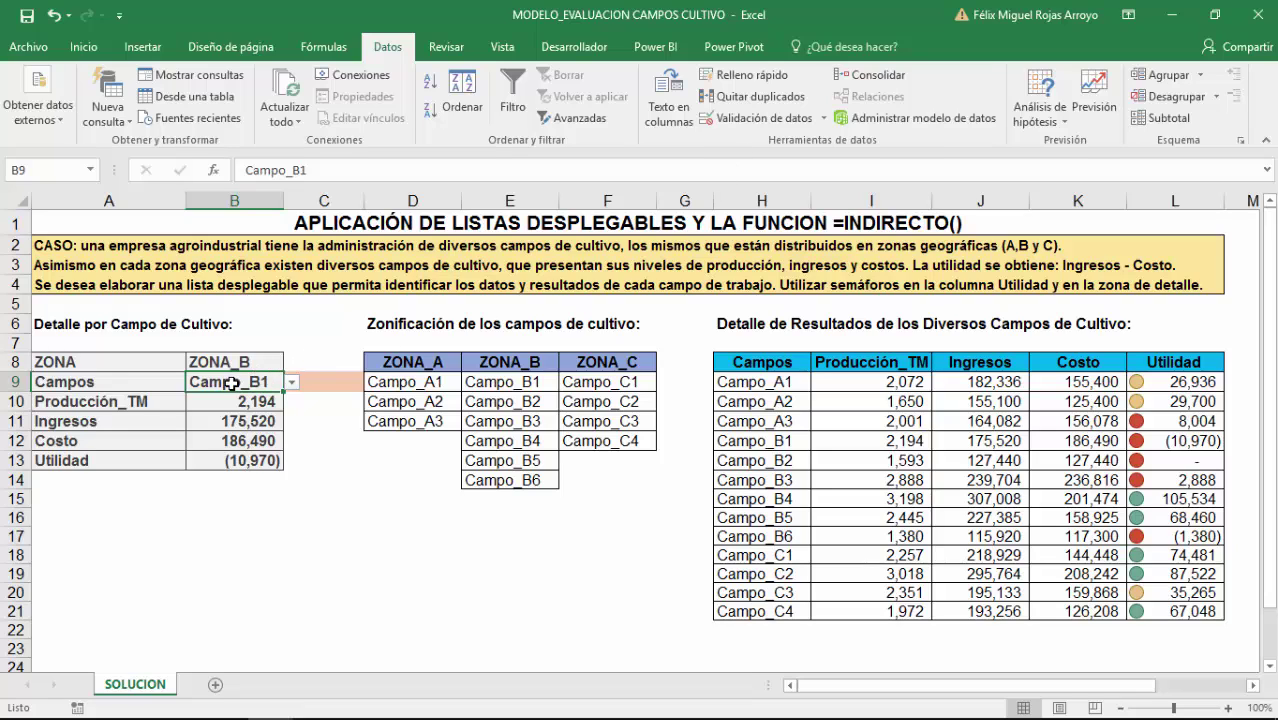
pyautogui.click(756, 116)
pyautogui.click(548, 267)
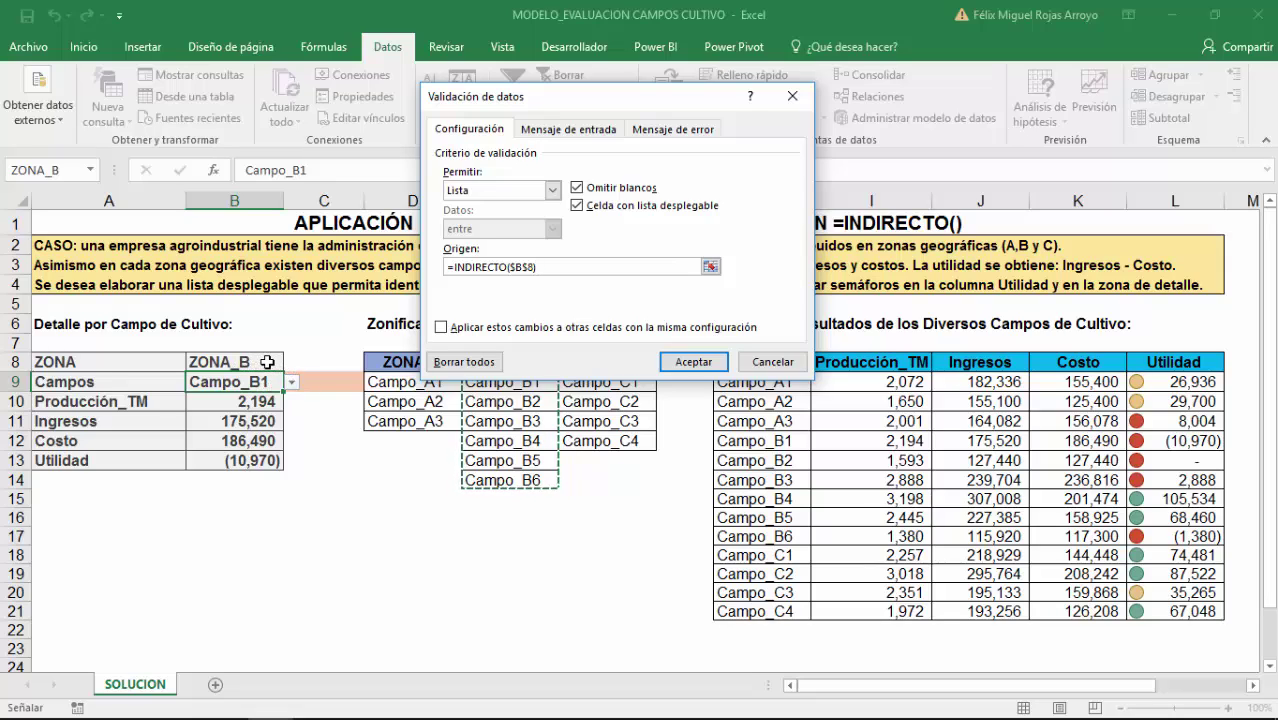
pyautogui.click(773, 362)
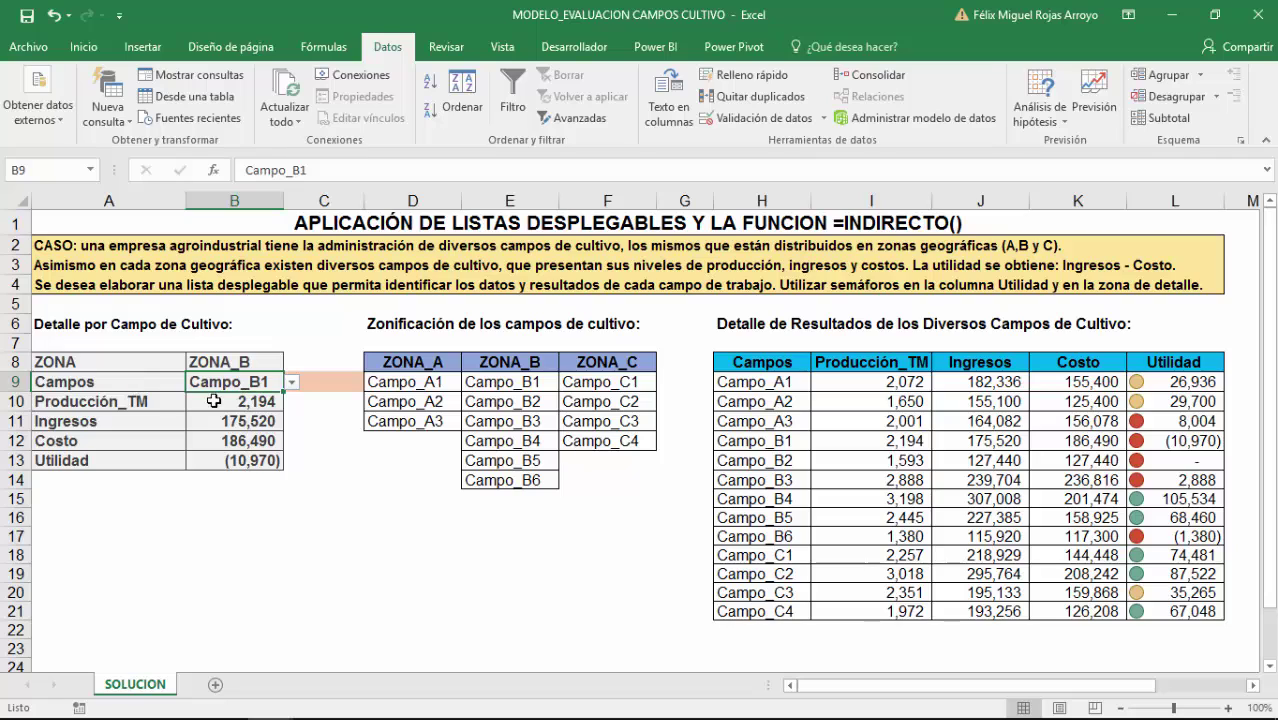
# Compare the B10:B13 formulas with the Campo_B1 results row, then choose Campo_B2 in B9
pyautogui.moveTo(216, 405); pyautogui.dragTo(218, 462)
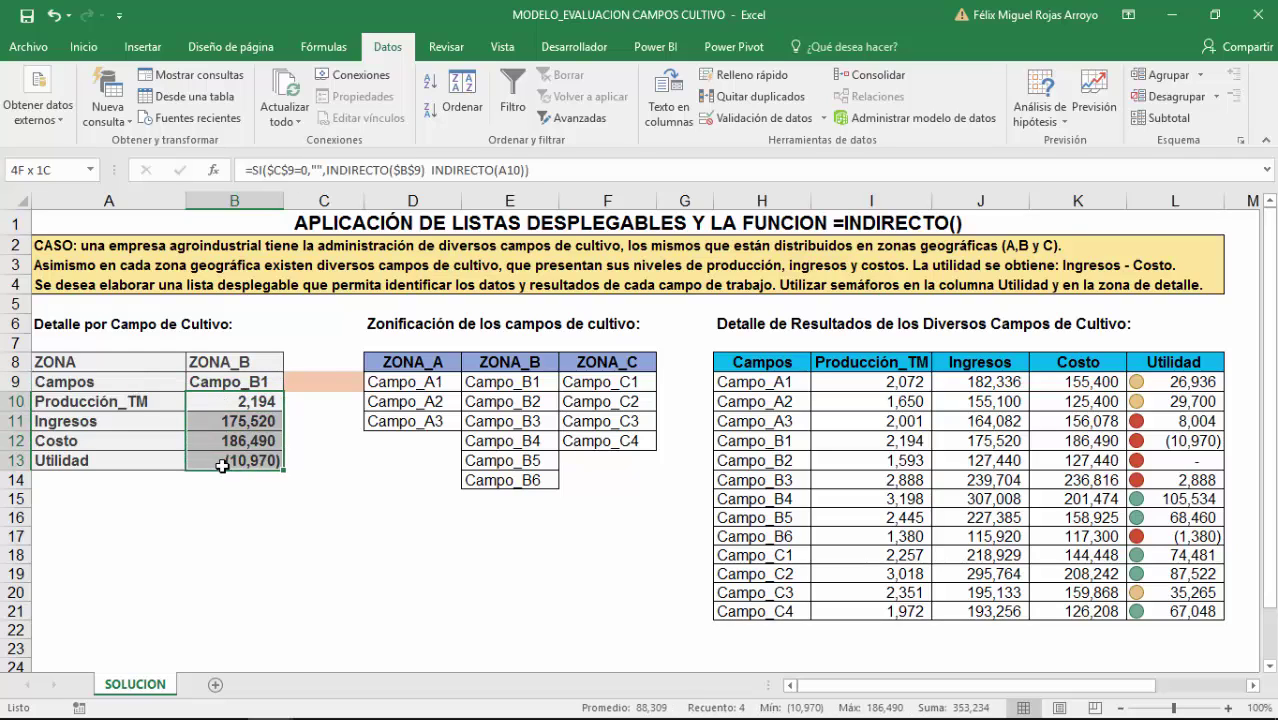
pyautogui.click(216, 387)
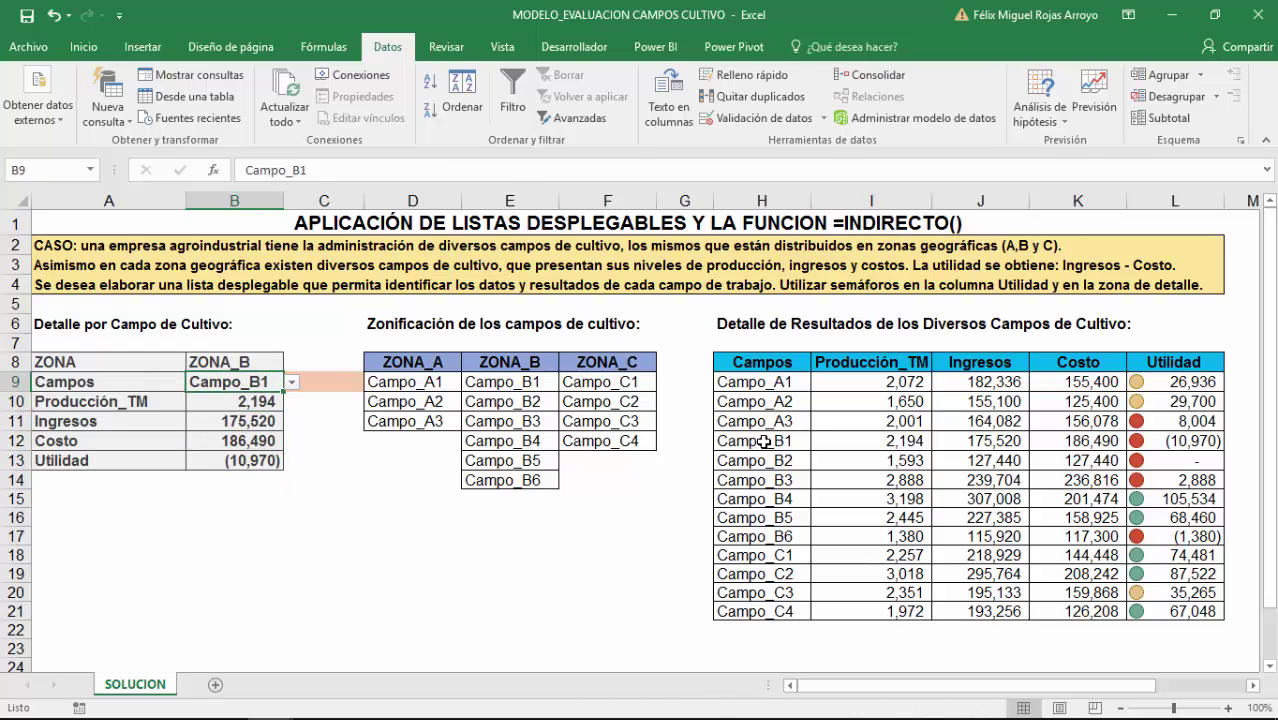
pyautogui.moveTo(763, 441); pyautogui.dragTo(1175, 441)
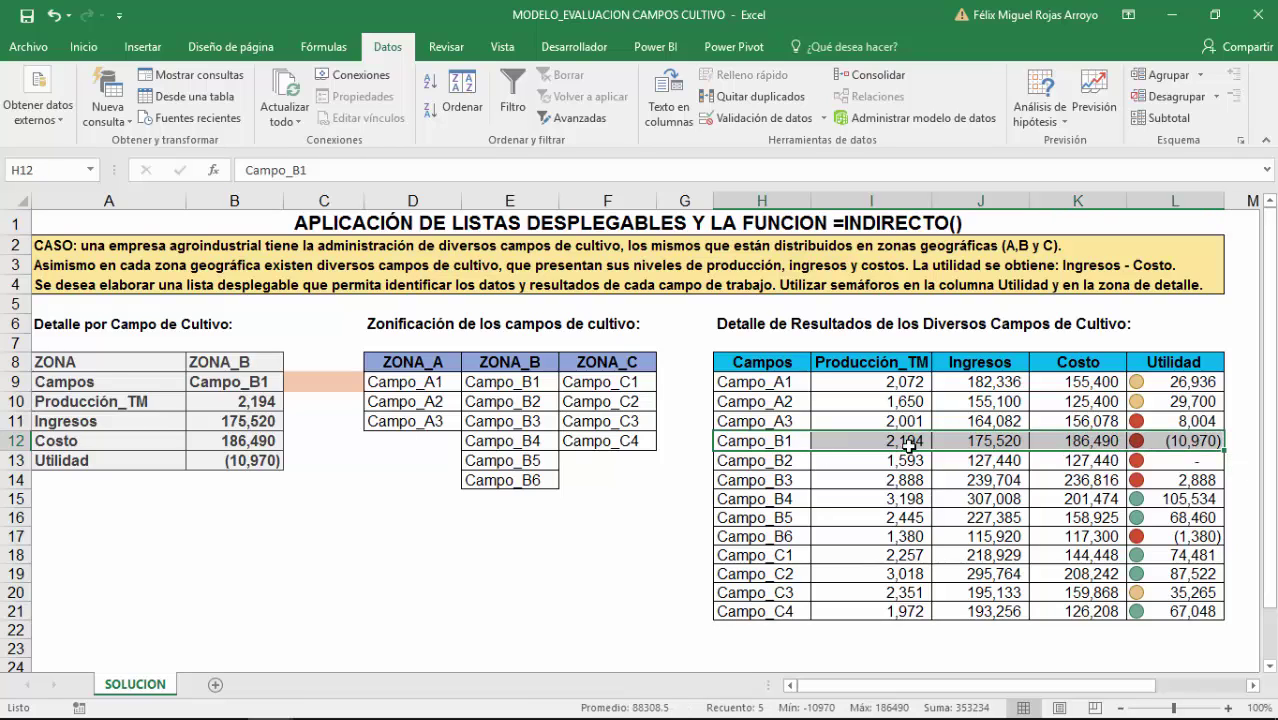
pyautogui.moveTo(222, 405); pyautogui.dragTo(240, 460)
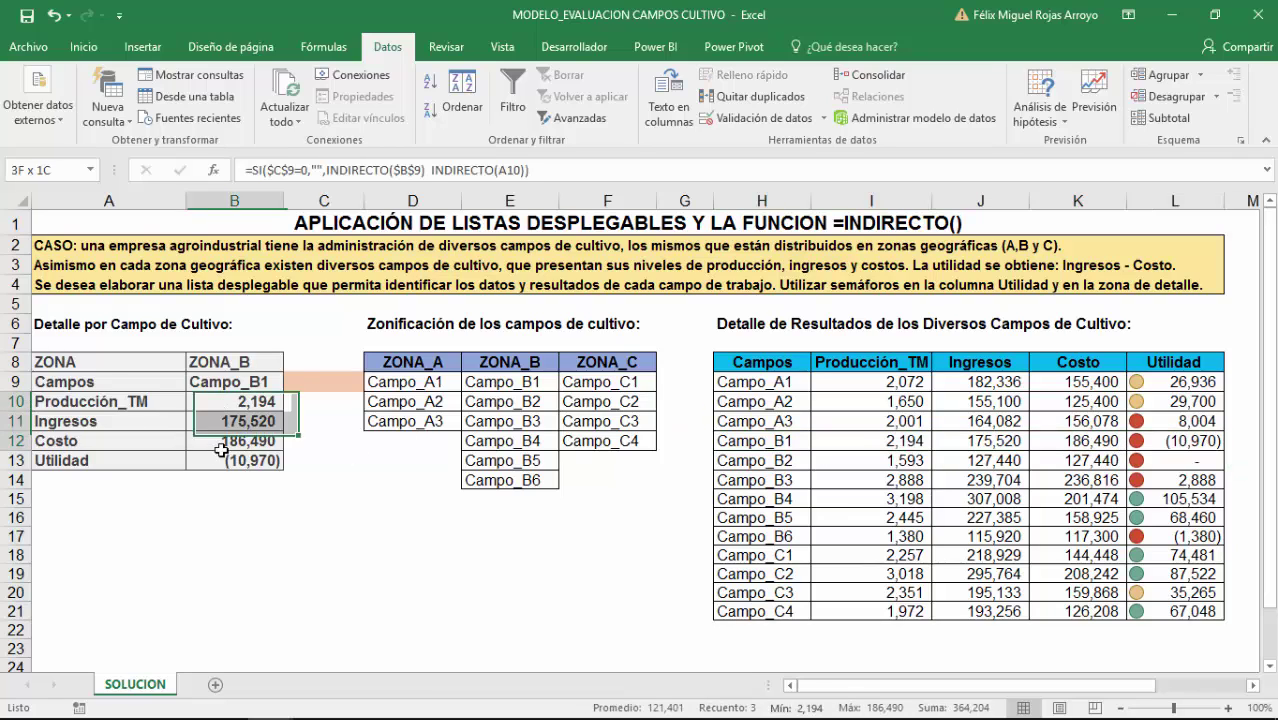
pyautogui.click(270, 385)
pyautogui.click(291, 382)
pyautogui.click(228, 410)
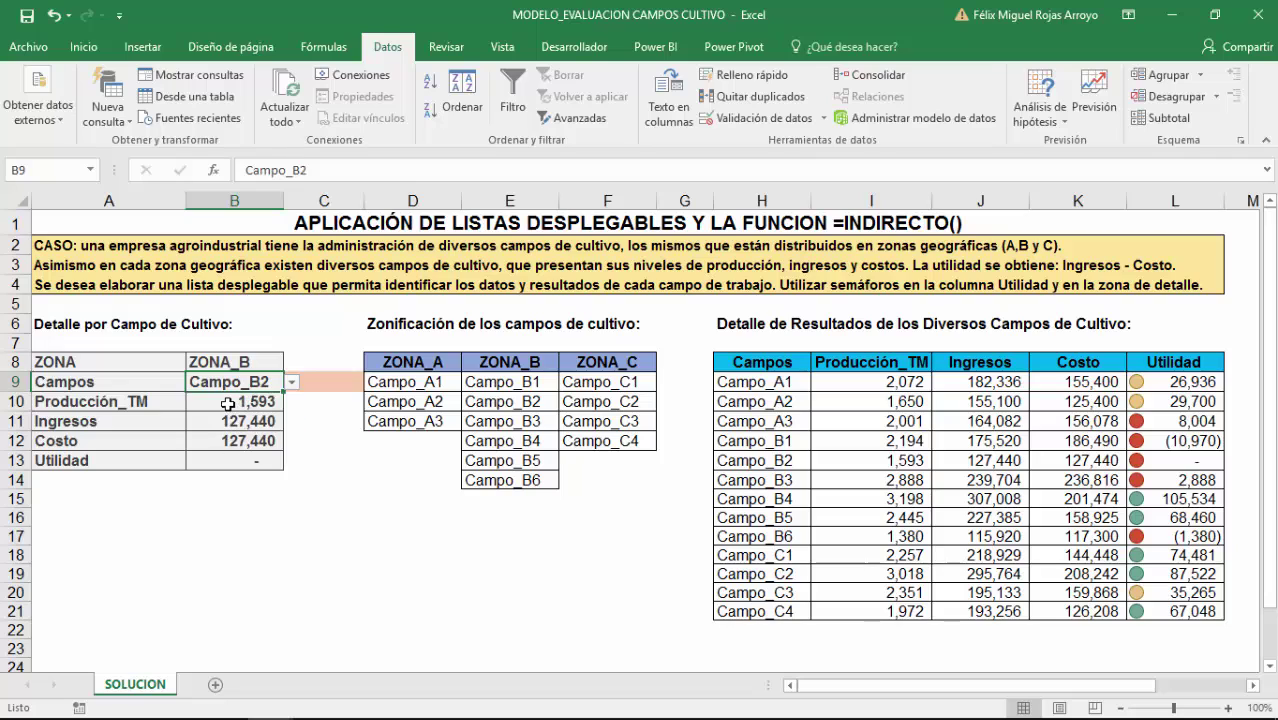
# Check B10's formula and switch the zone in B8 to ZONA_A
pyautogui.moveTo(226, 401); pyautogui.dragTo(227, 460)
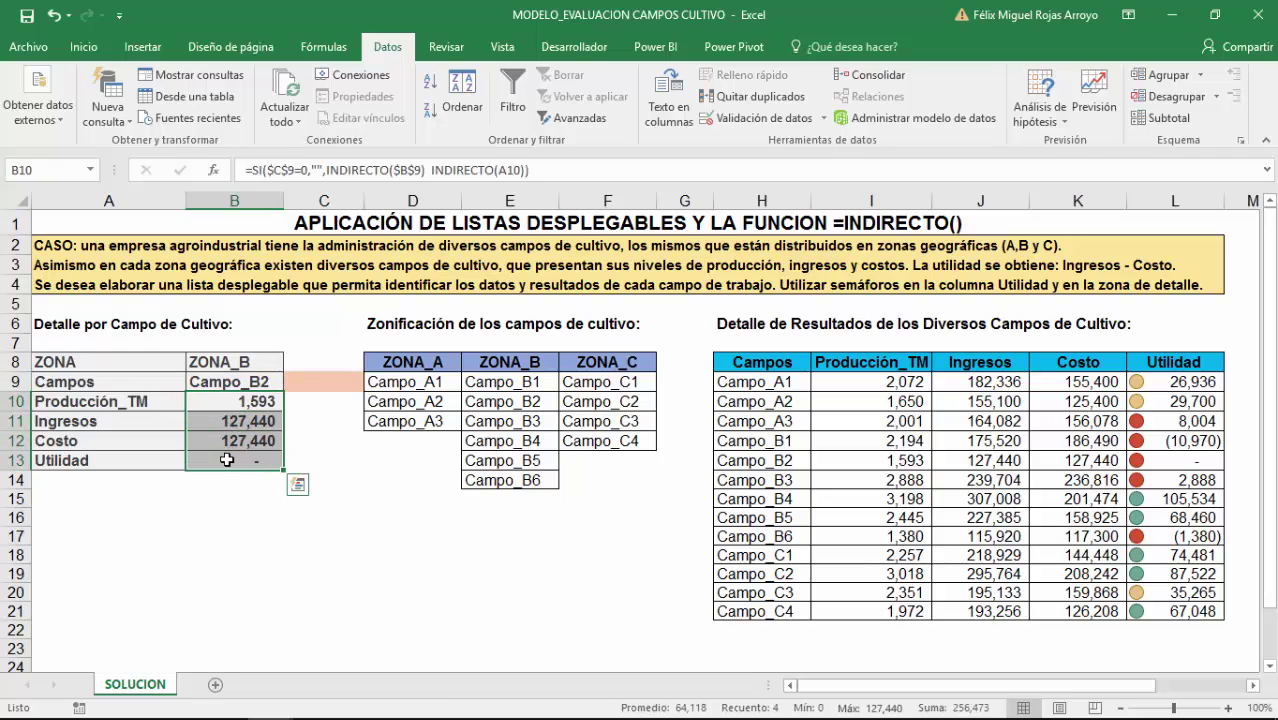
pyautogui.click(217, 404)
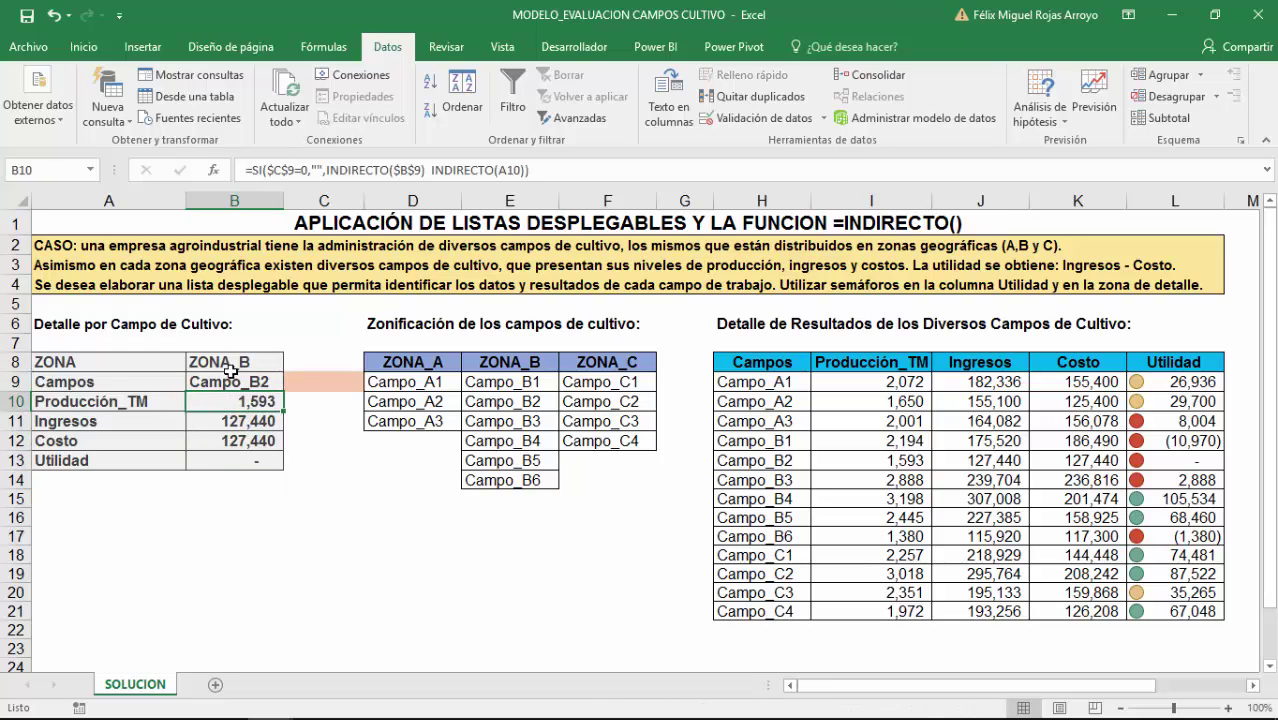
pyautogui.click(262, 364)
pyautogui.click(291, 362)
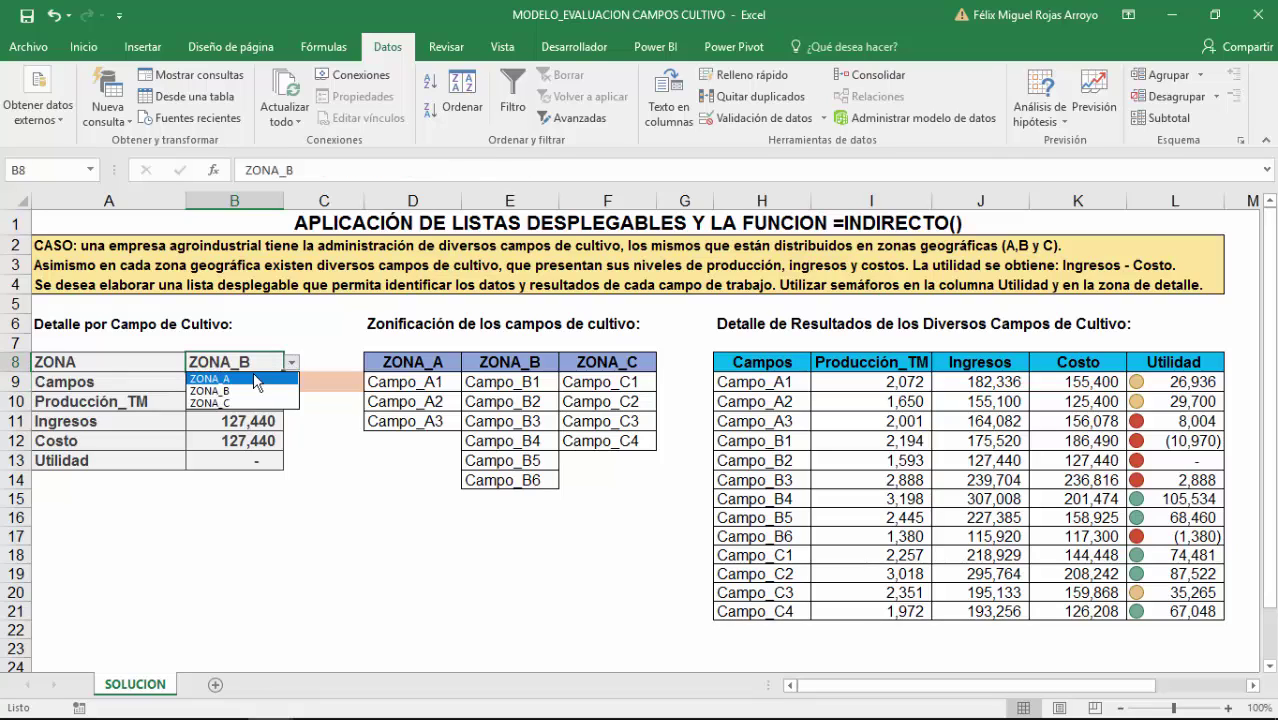
pyautogui.click(255, 379)
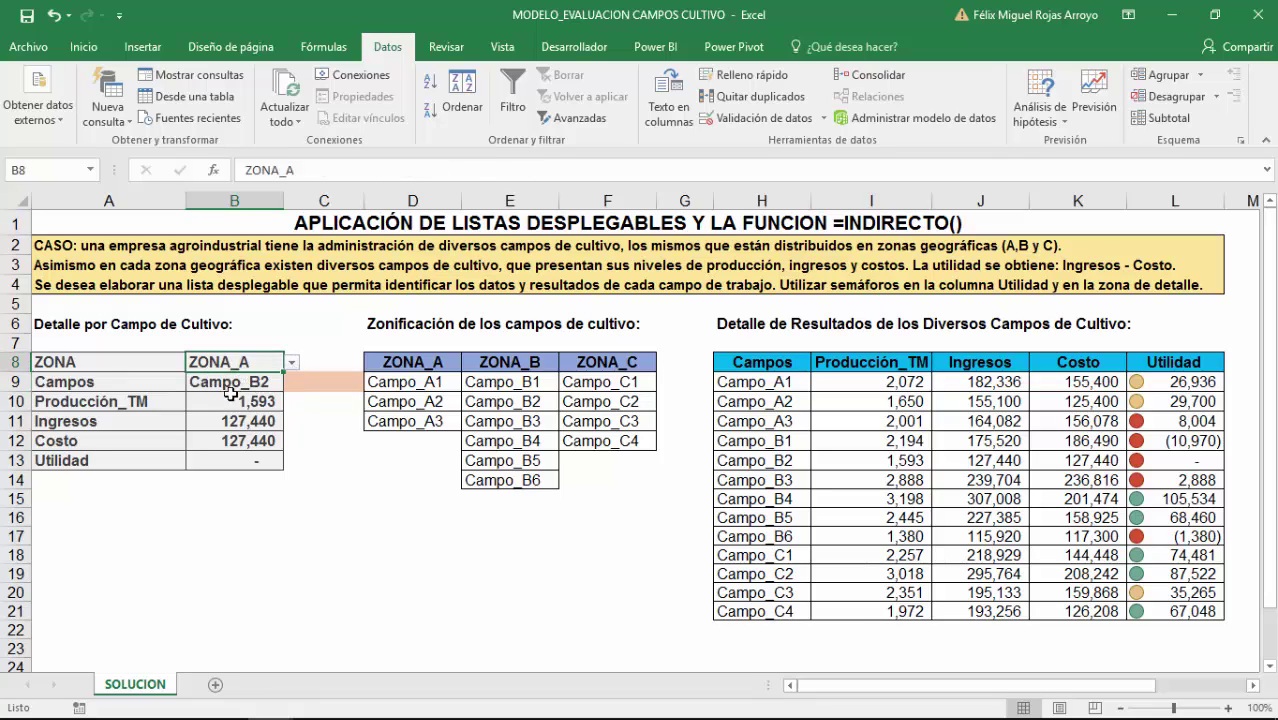
# Review the detail values and C9's SI/ESERROR check formula without changing it
pyautogui.moveTo(230, 398); pyautogui.dragTo(222, 440)
pyautogui.click(226, 364)
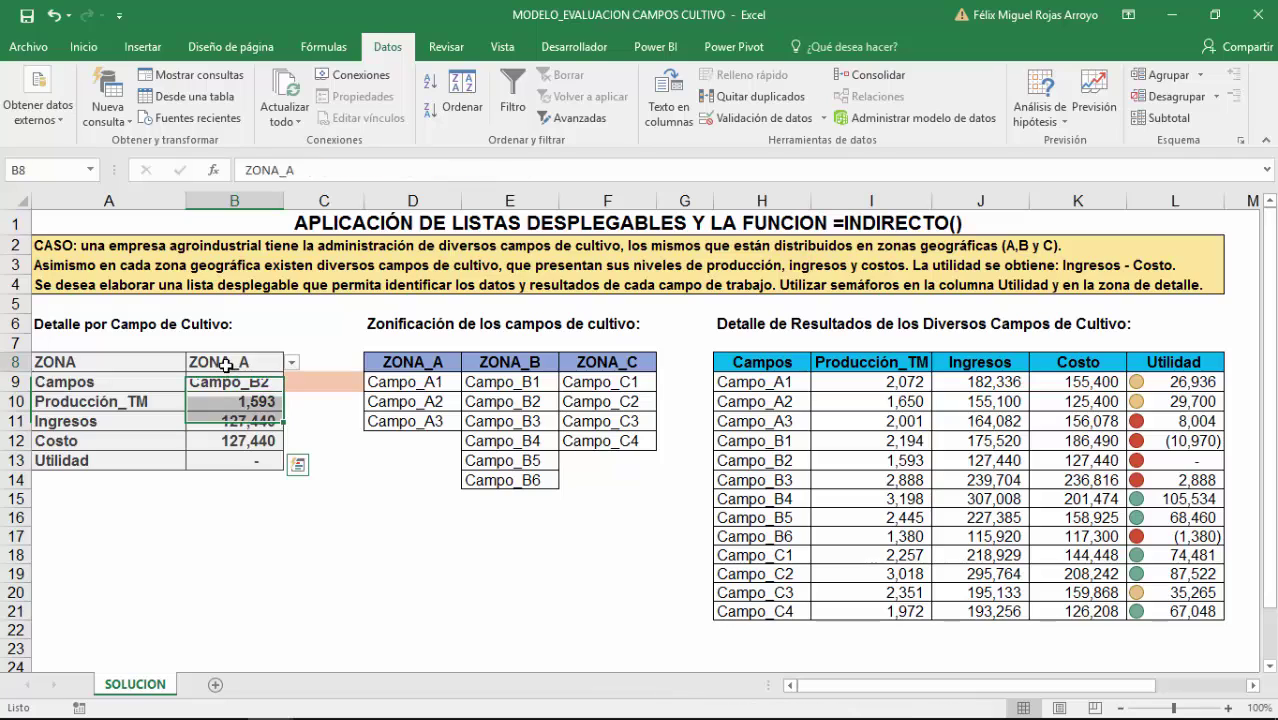
pyautogui.click(212, 385)
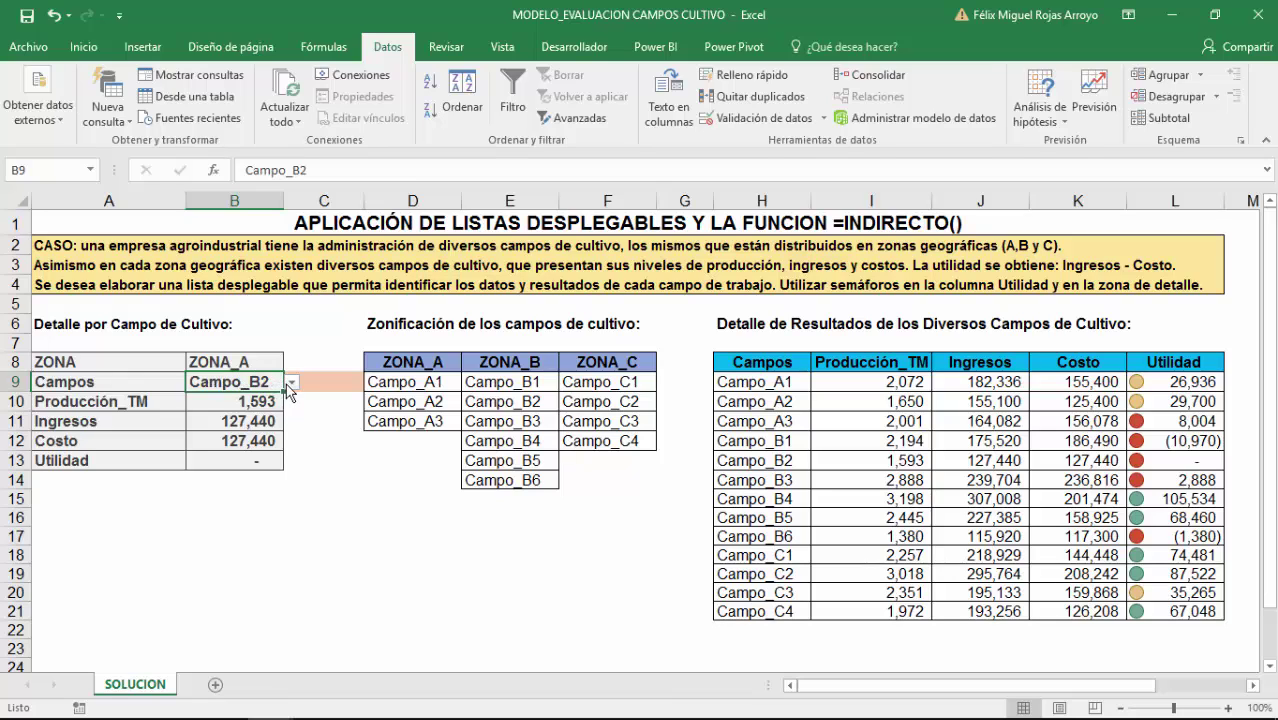
pyautogui.click(318, 381)
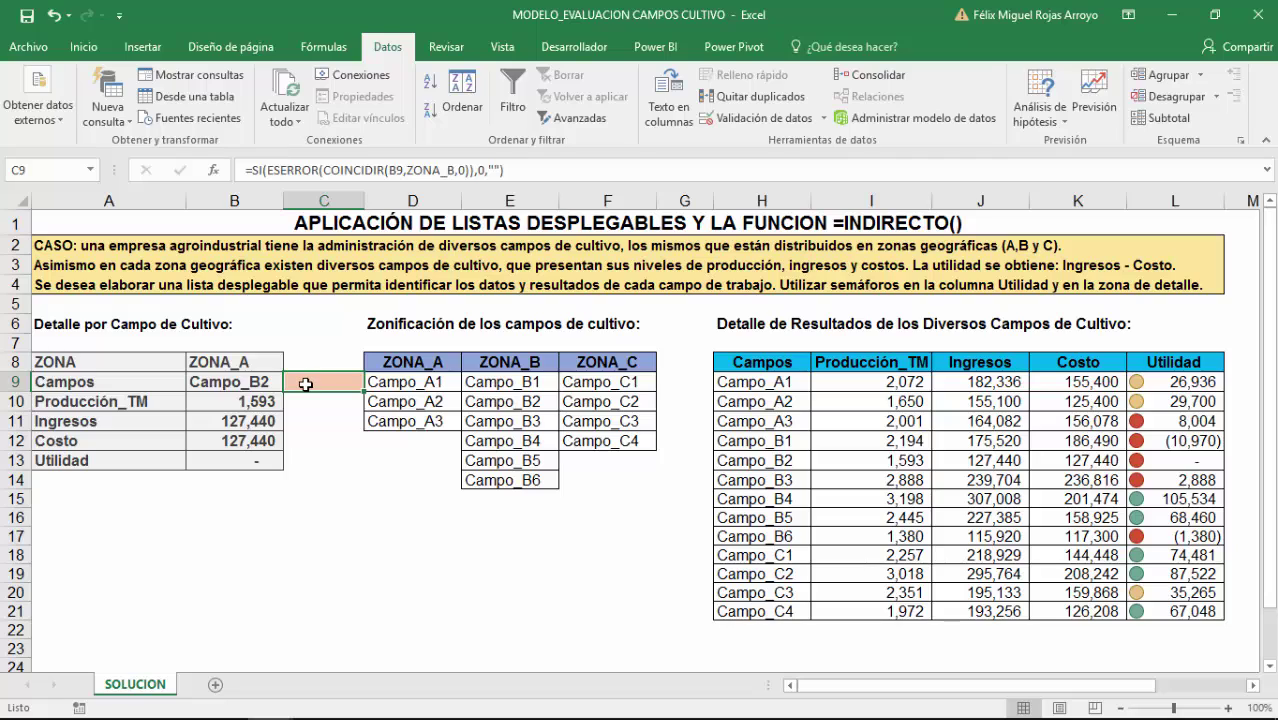
pyautogui.doubleClick(303, 380)
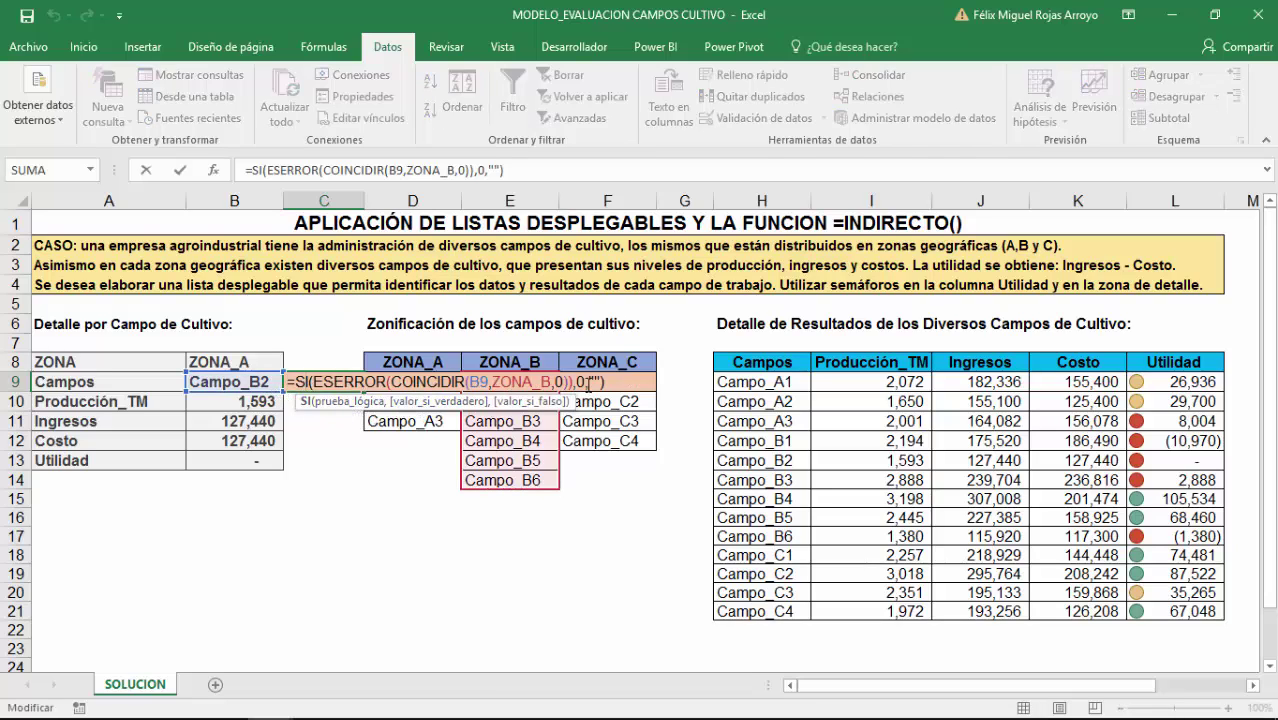
pyautogui.press('Escape')
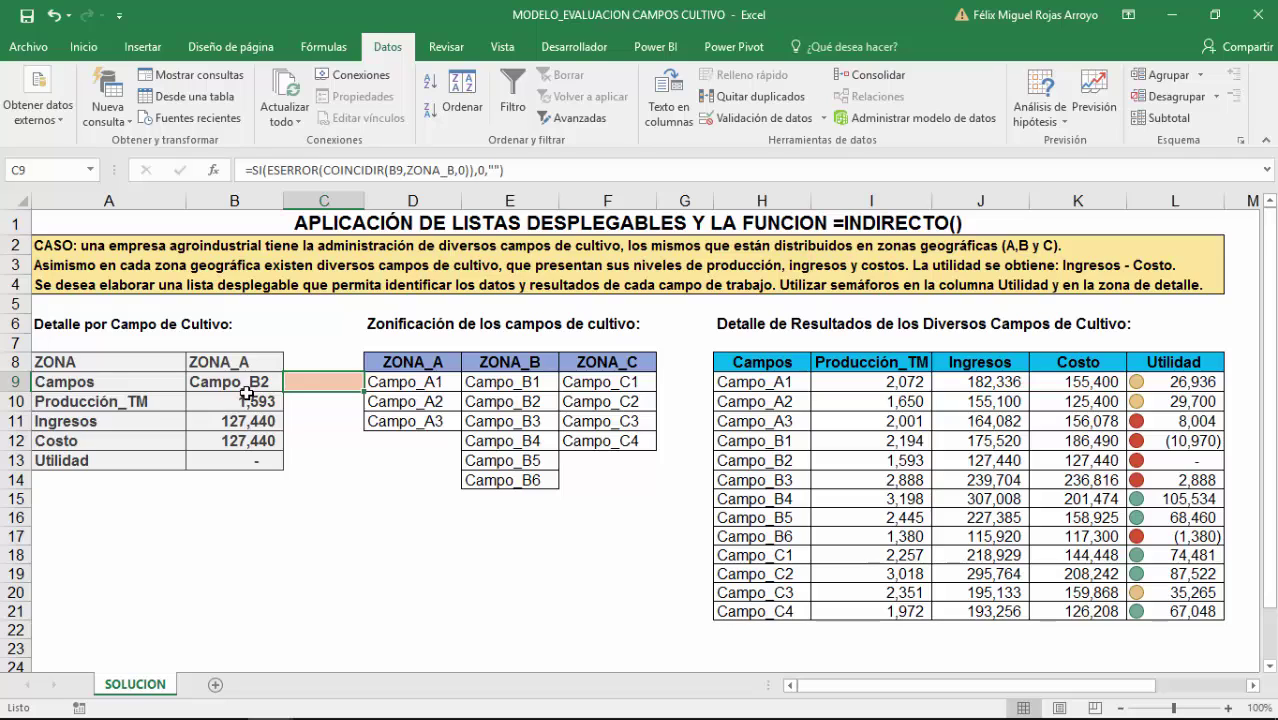
# Set the zone in B8 back to ZONA_B
pyautogui.click(237, 363)
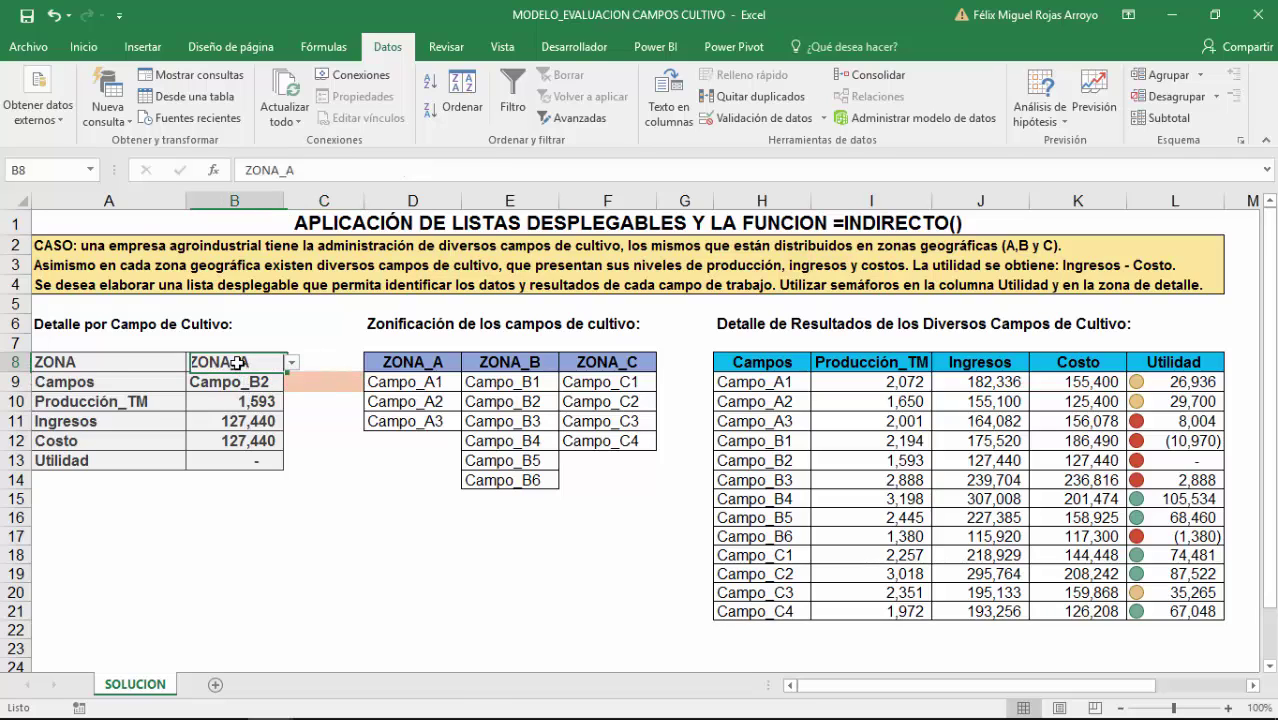
pyautogui.click(291, 362)
pyautogui.click(245, 388)
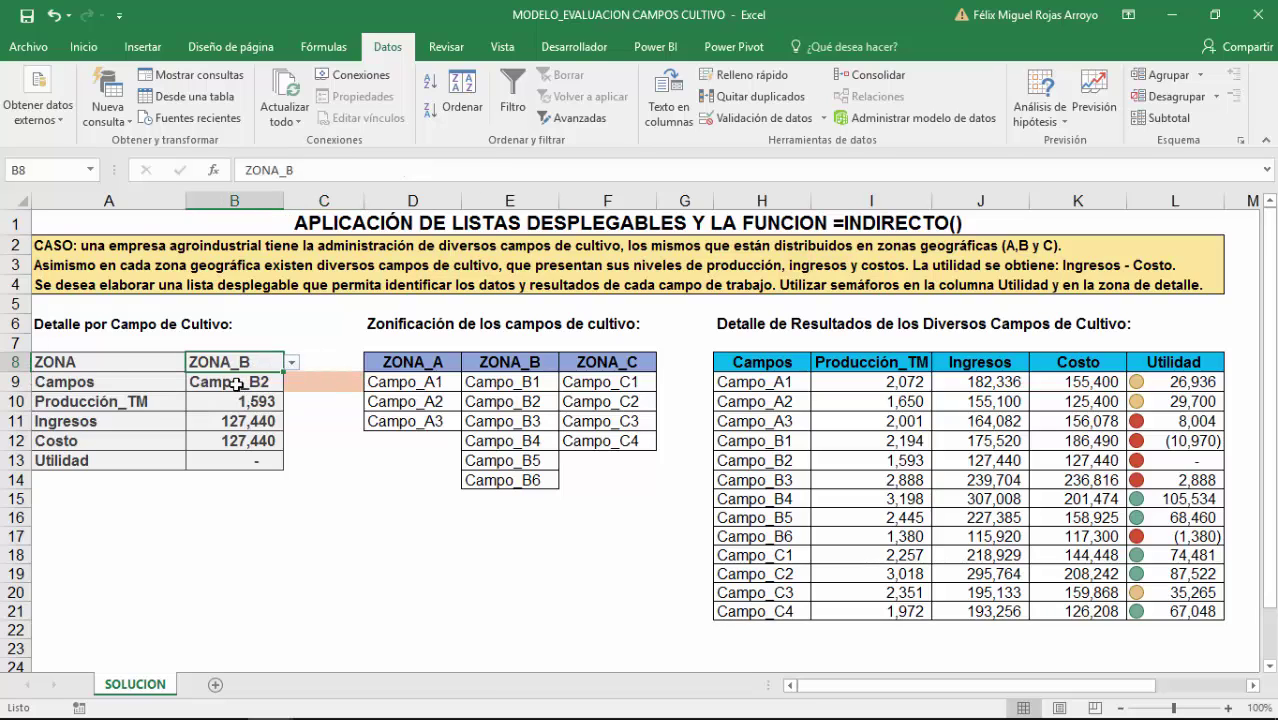
pyautogui.click(234, 383)
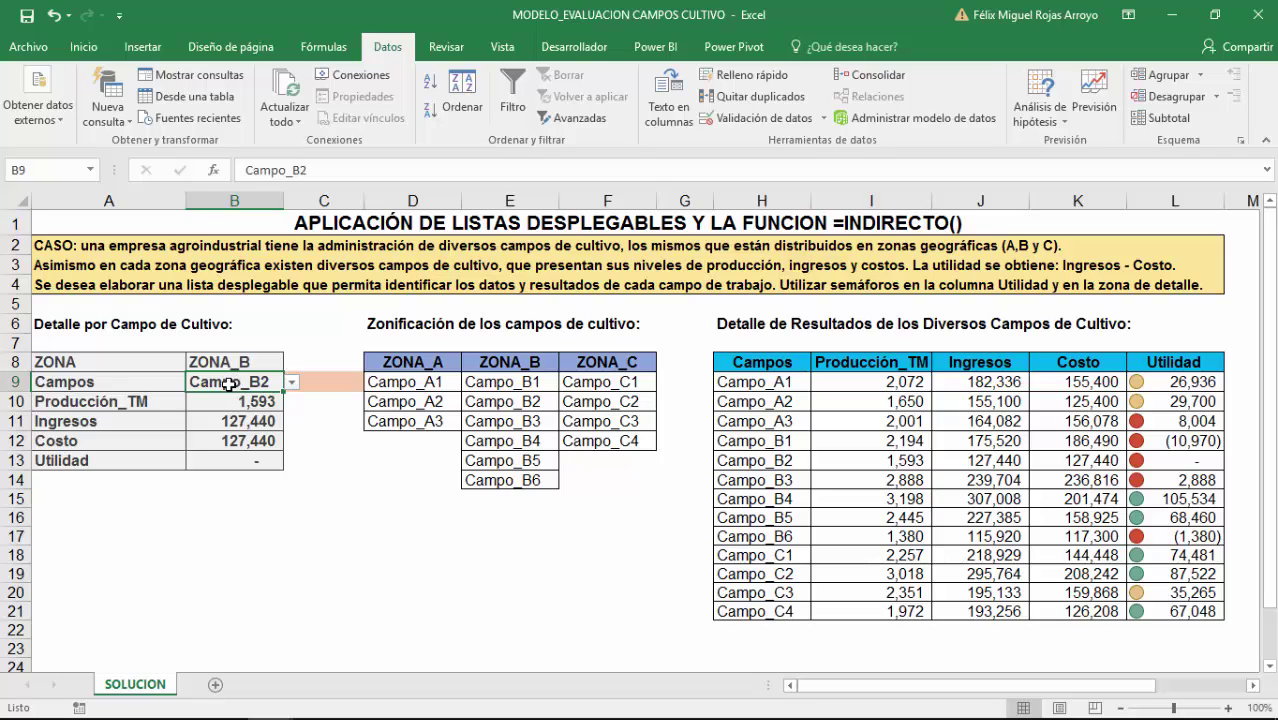
# Clear the existing detail formulas from B10:B13
pyautogui.moveTo(222, 403); pyautogui.dragTo(222, 460)
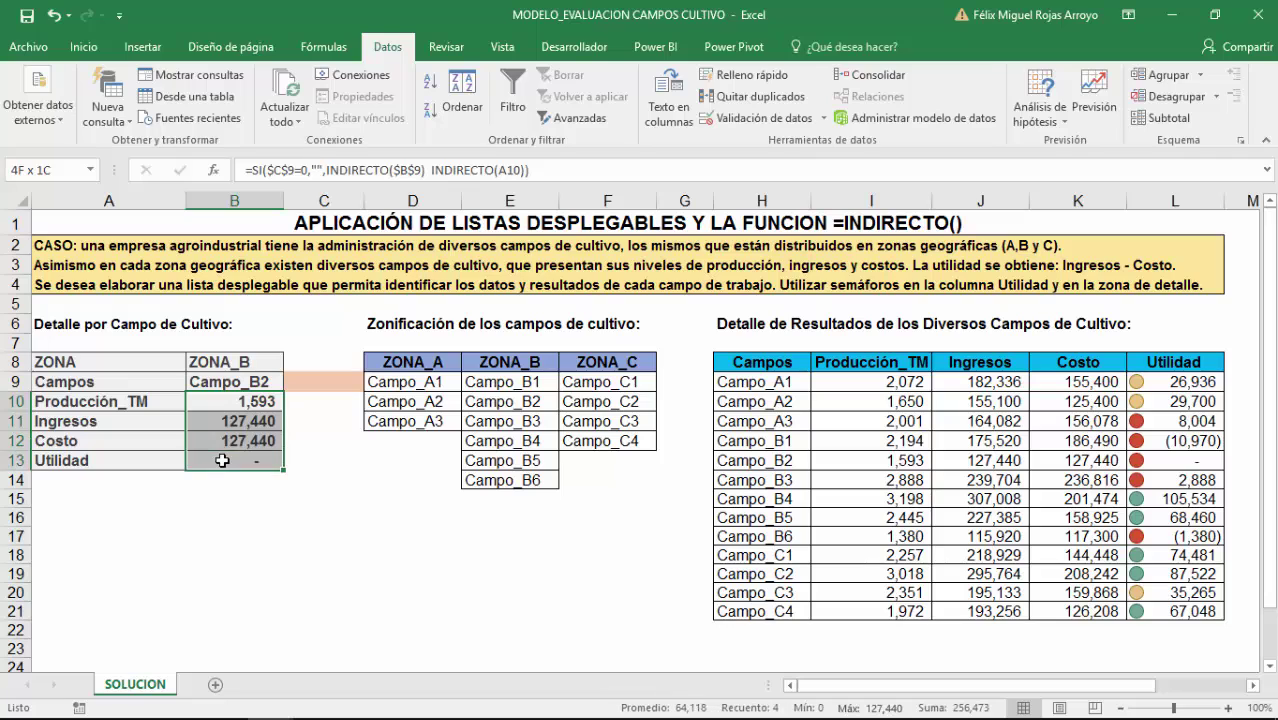
pyautogui.click(233, 382)
pyautogui.click(240, 402)
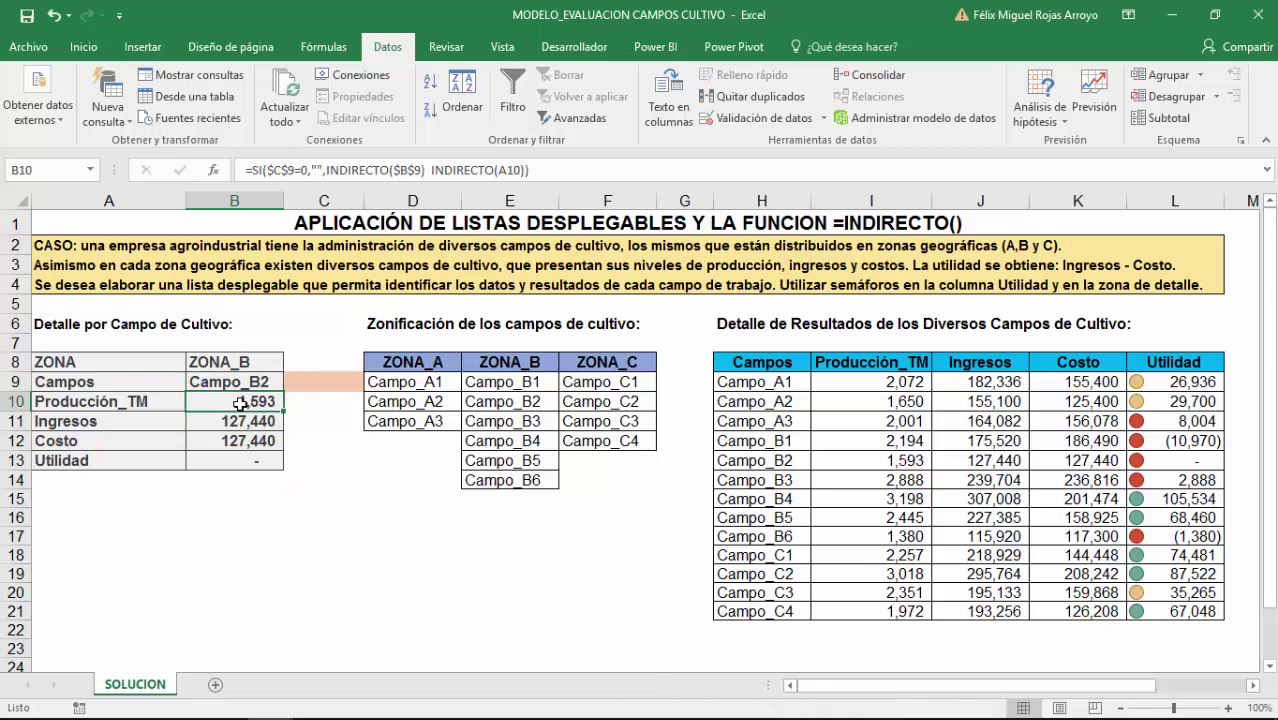
pyautogui.hotkey('shift', 'Down')
pyautogui.hotkey('shift', 'Down')
pyautogui.hotkey('shift', 'Down')
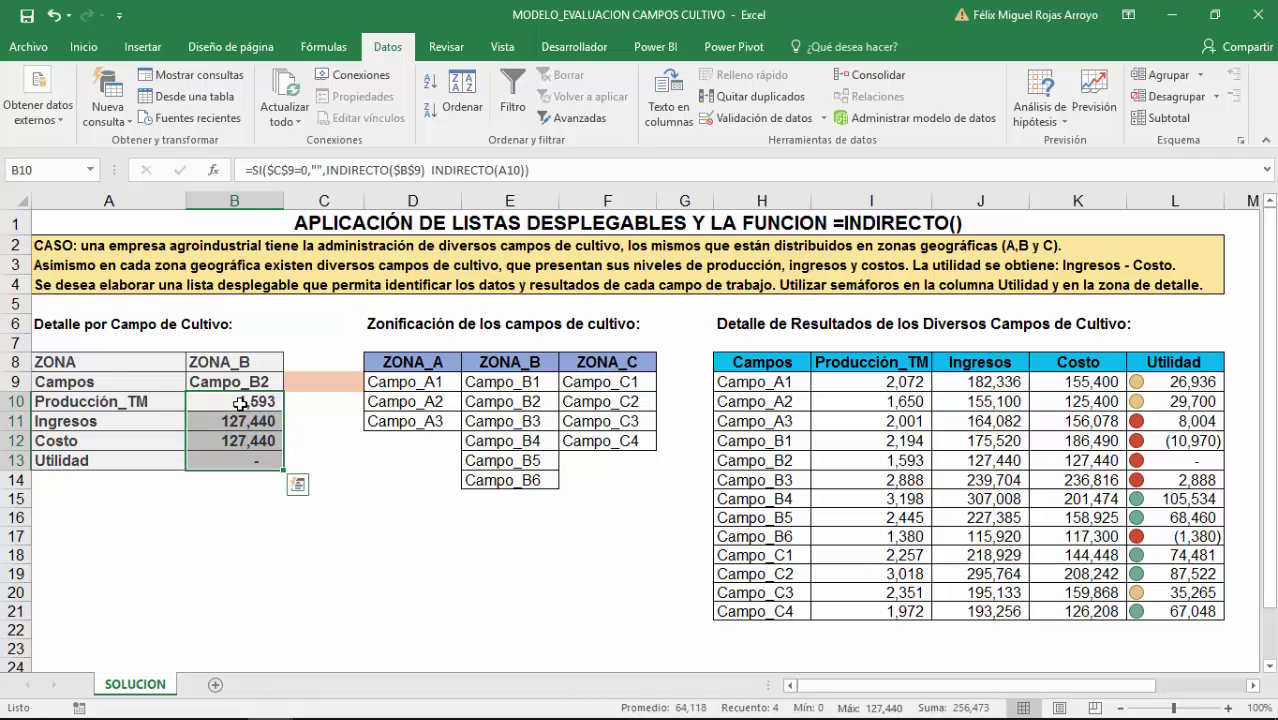
pyautogui.press('Delete')
# Enter =SI(B$9="","",1) in B10 and fill it down through B13
pyautogui.click(240, 403)
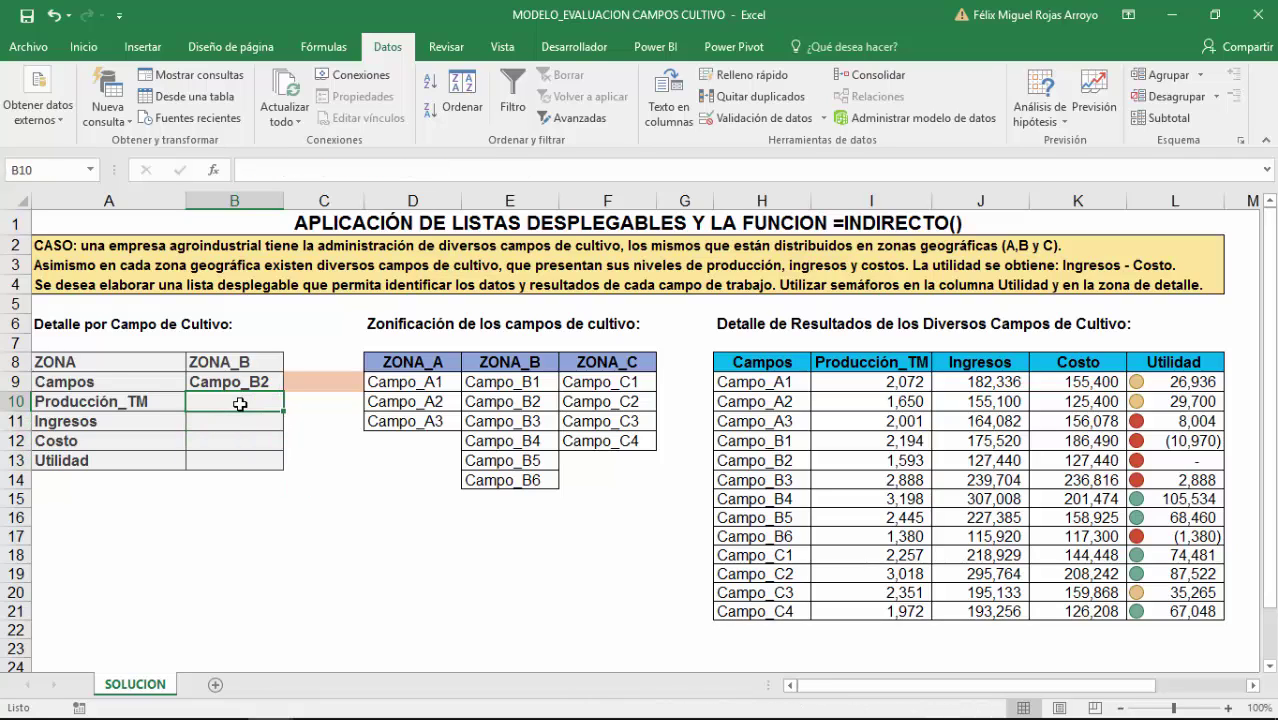
pyautogui.write('=SI(B9')
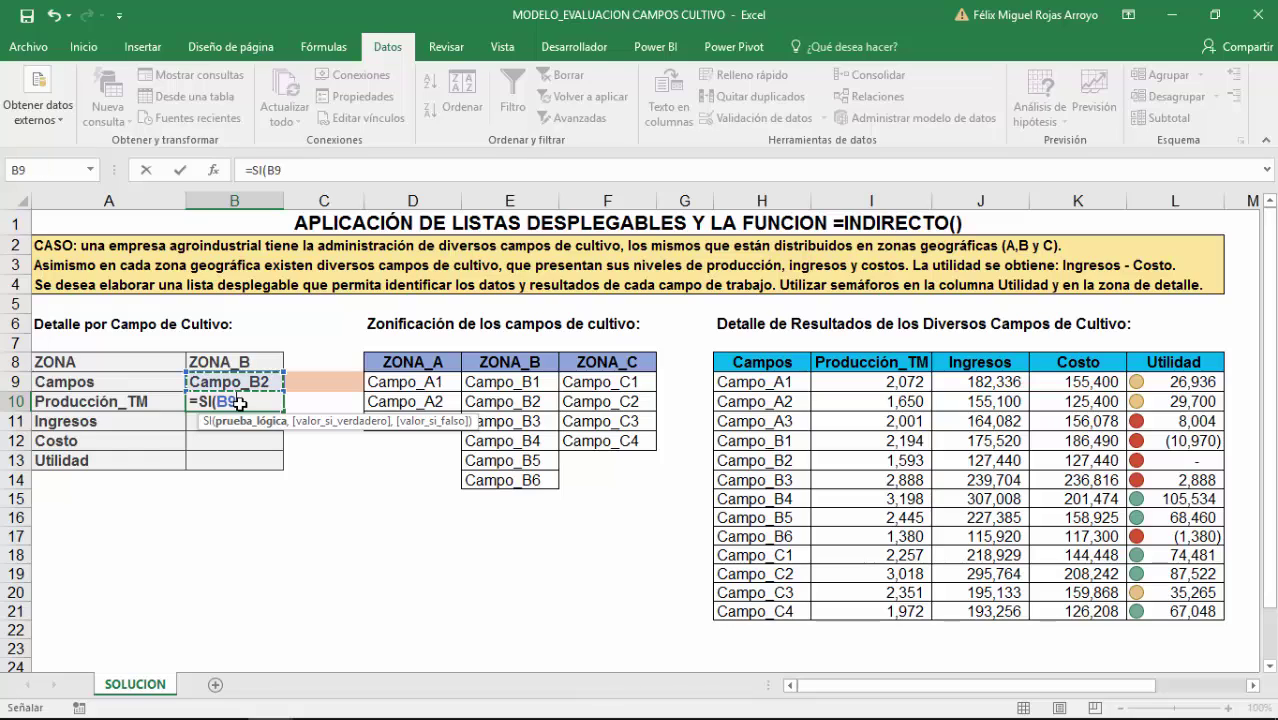
pyautogui.write('="",""')
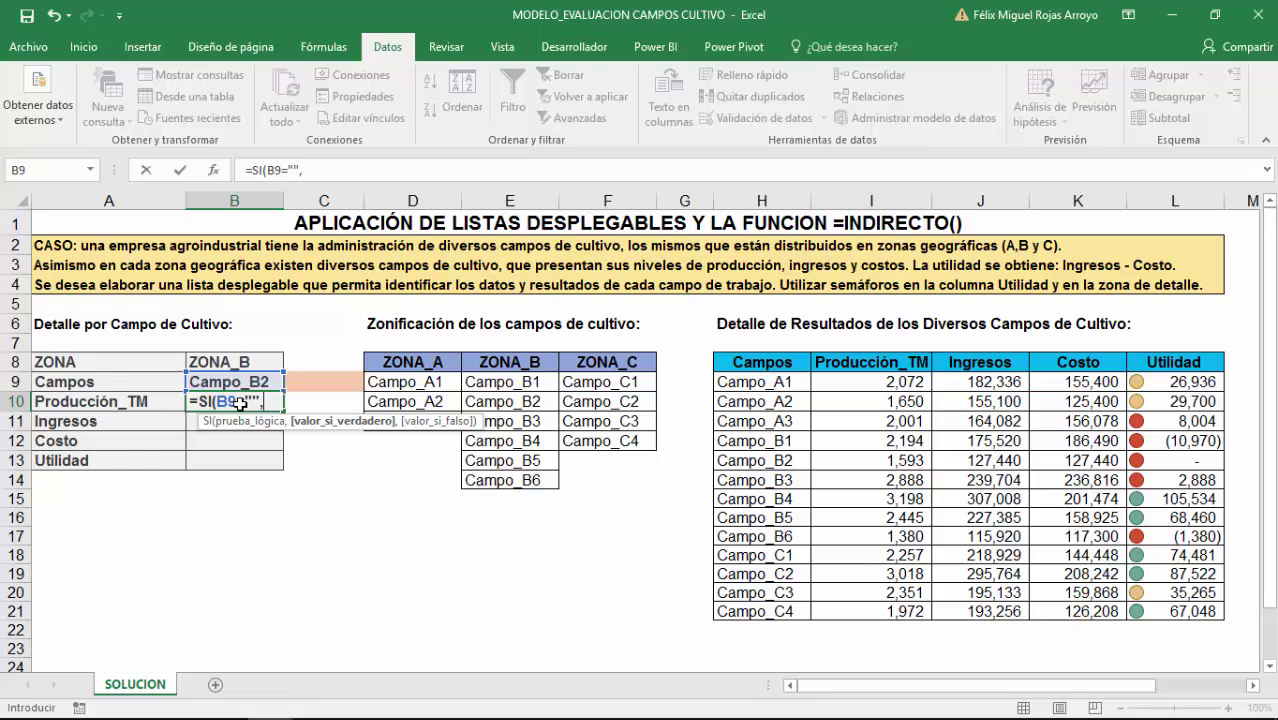
pyautogui.write(',')
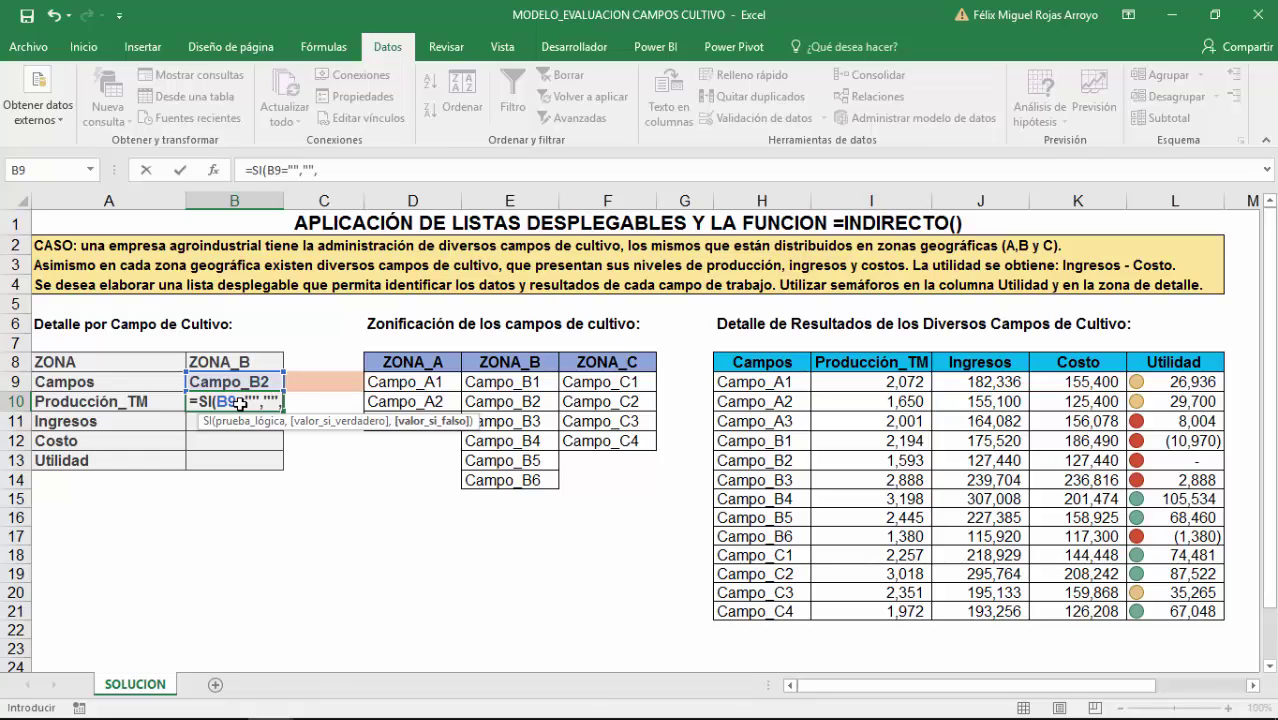
pyautogui.write('1')
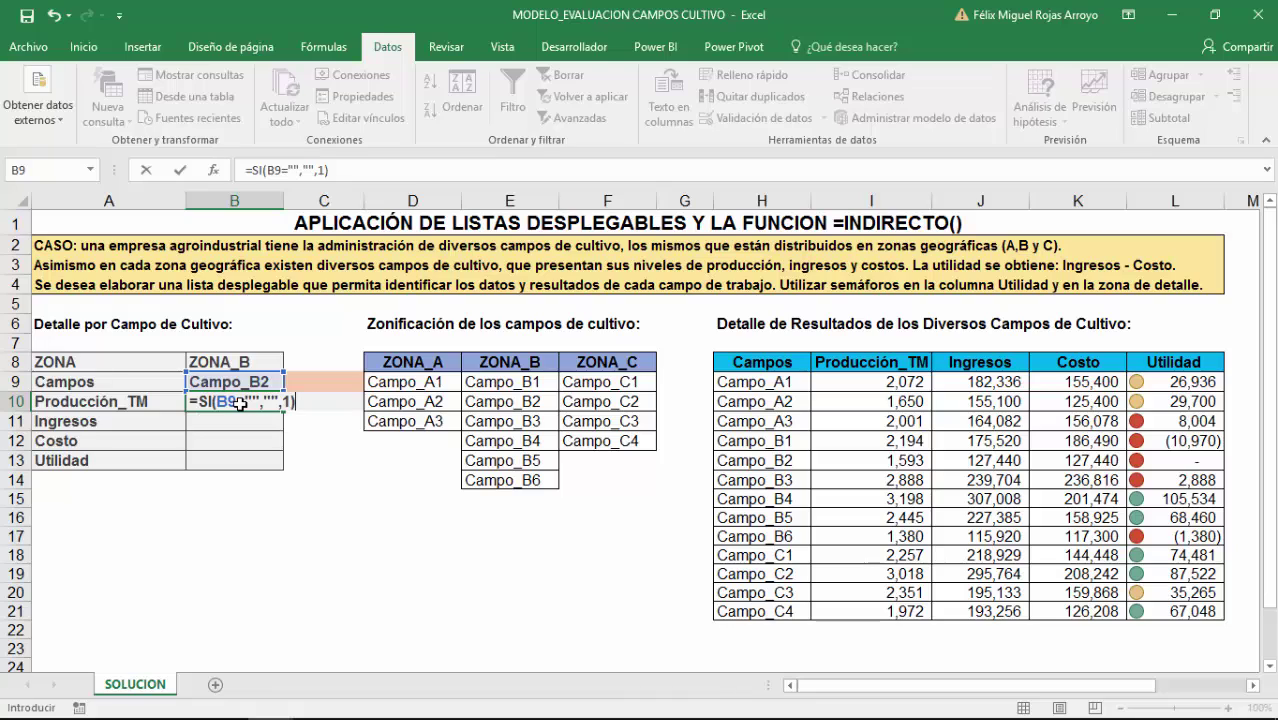
pyautogui.click(229, 402)
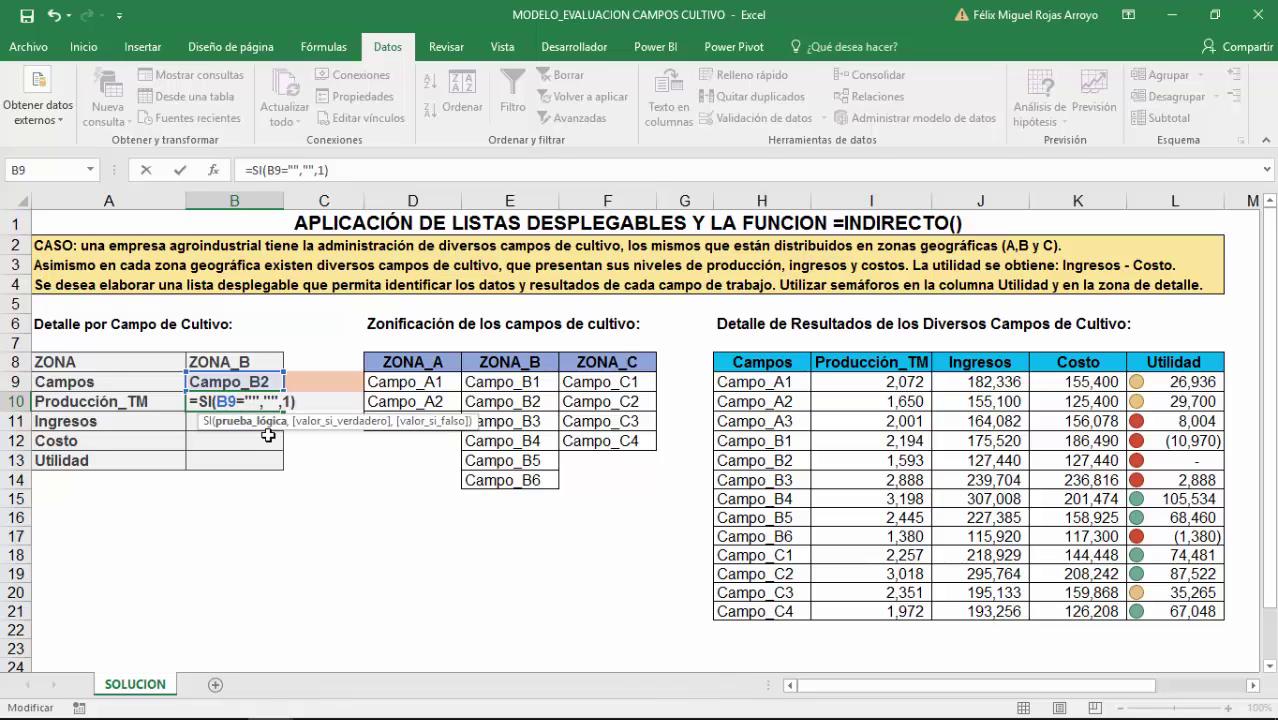
pyautogui.press('F4')
pyautogui.press('F4')
pyautogui.hotkey('ctrl', 'Return')
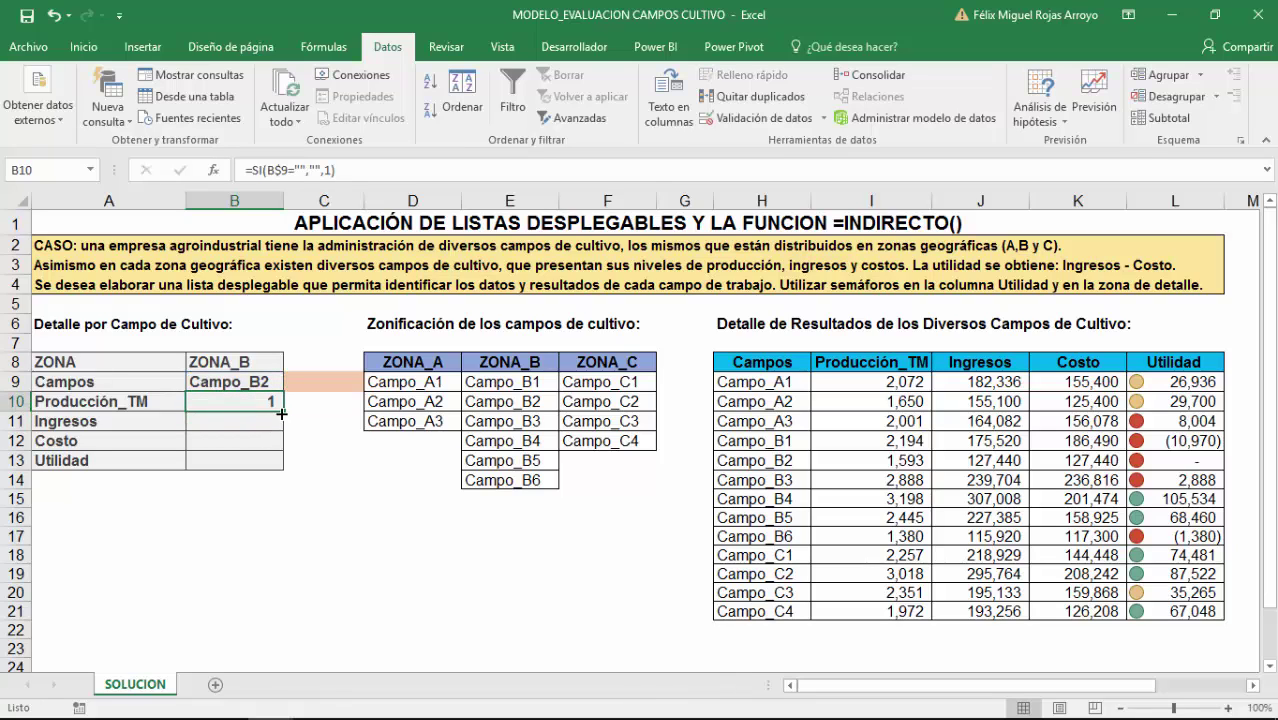
pyautogui.moveTo(282, 413); pyautogui.dragTo(282, 468)
# Clear the field in B9 and choose Campo_B1 again
pyautogui.click(231, 381)
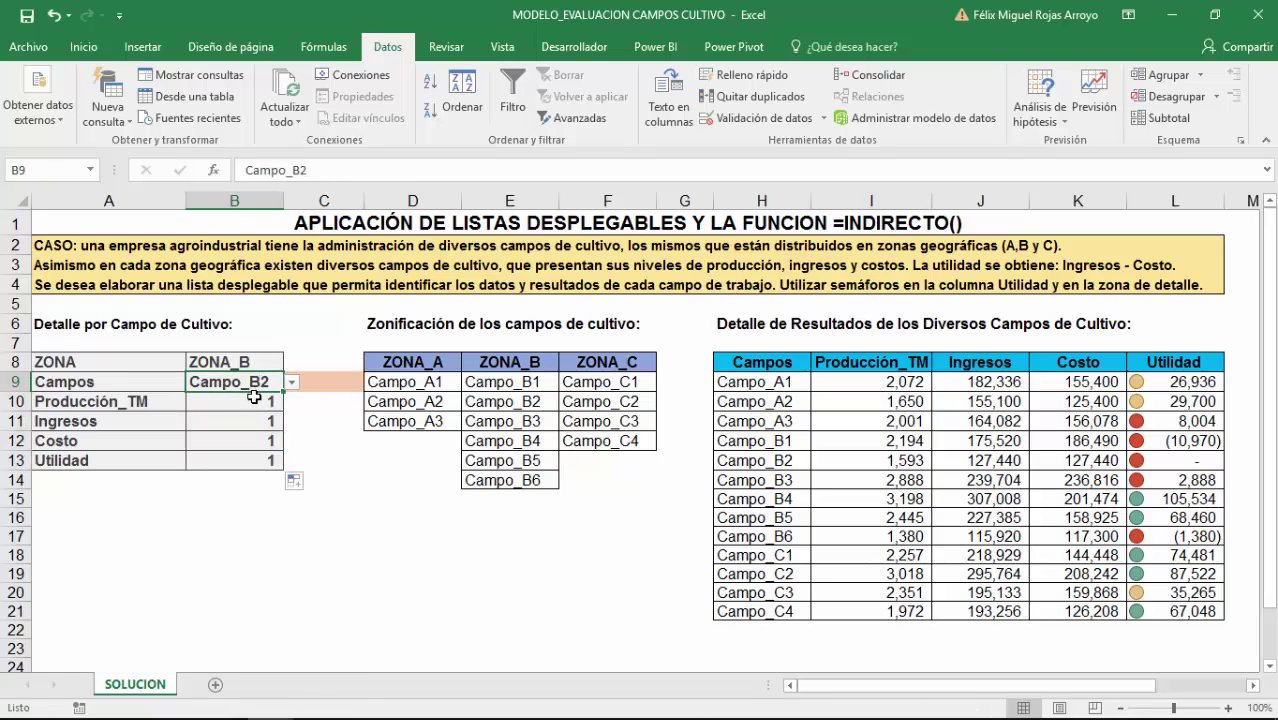
pyautogui.press('Delete')
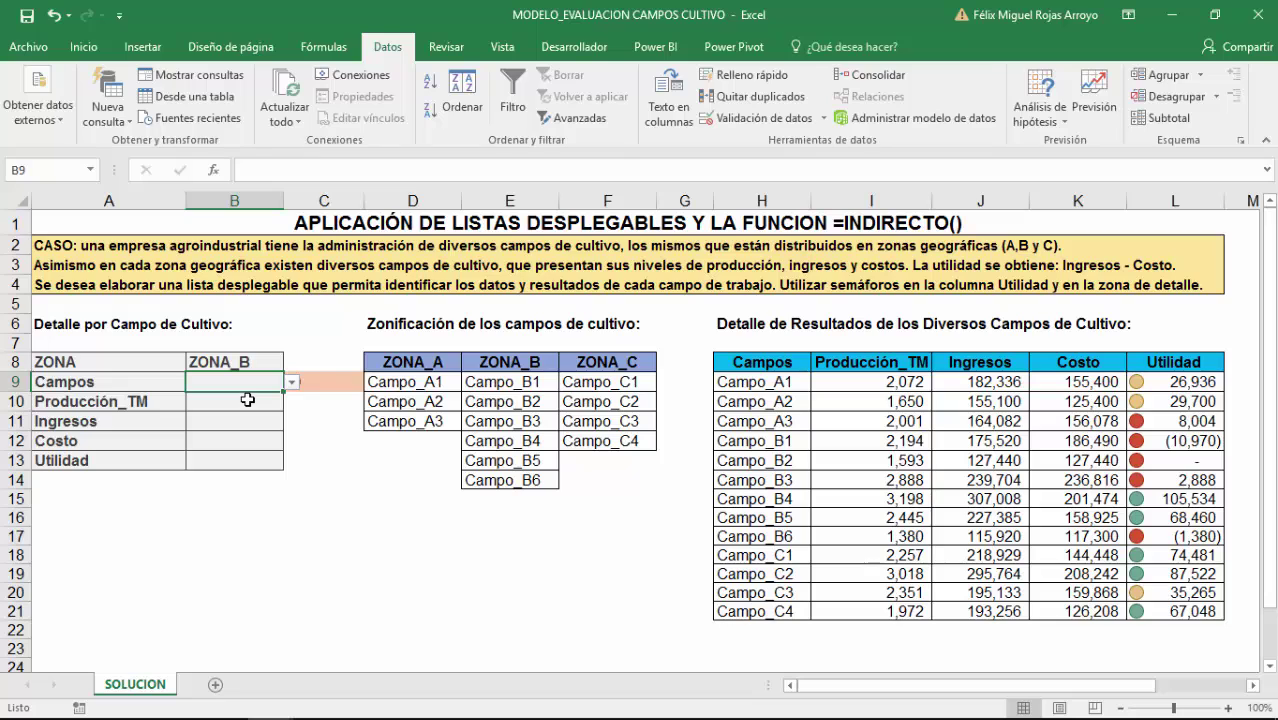
pyautogui.click(292, 390)
pyautogui.click(205, 397)
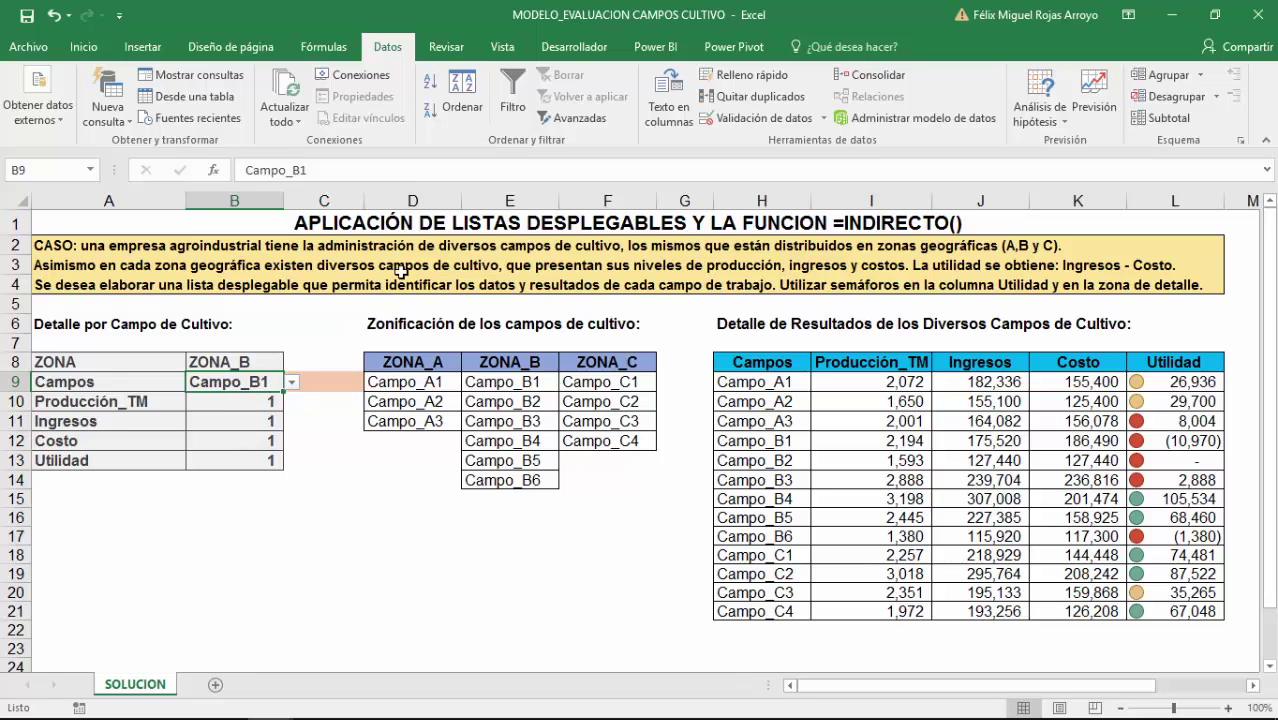
# Open the VBA editor and the SOLUCION sheet's code module
pyautogui.click(575, 46)
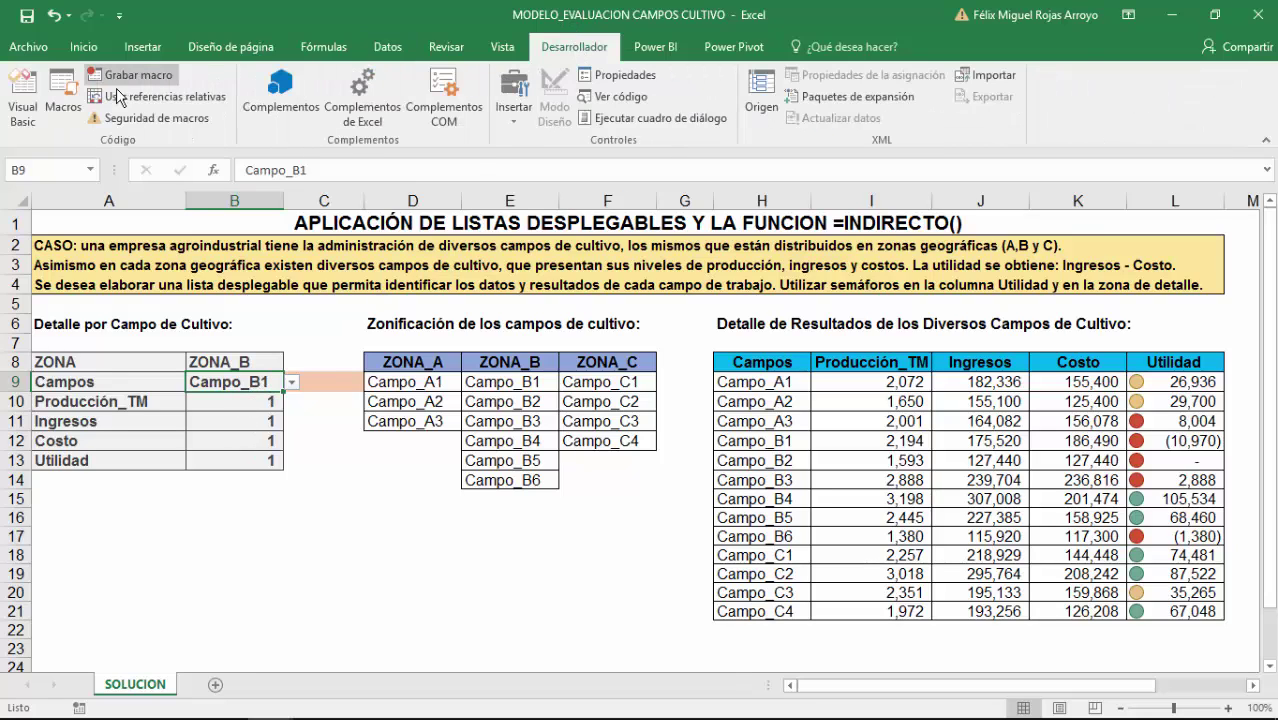
pyautogui.click(23, 105)
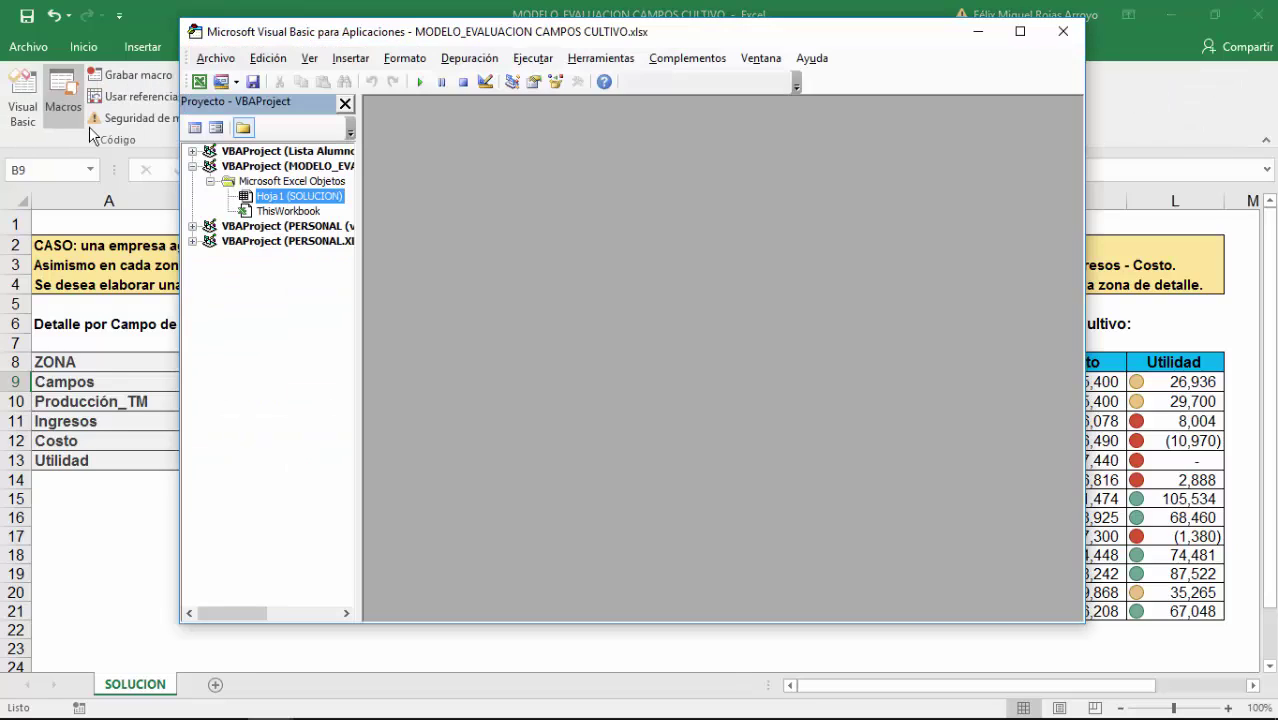
pyautogui.click(352, 60)
pyautogui.doubleClick(292, 198)
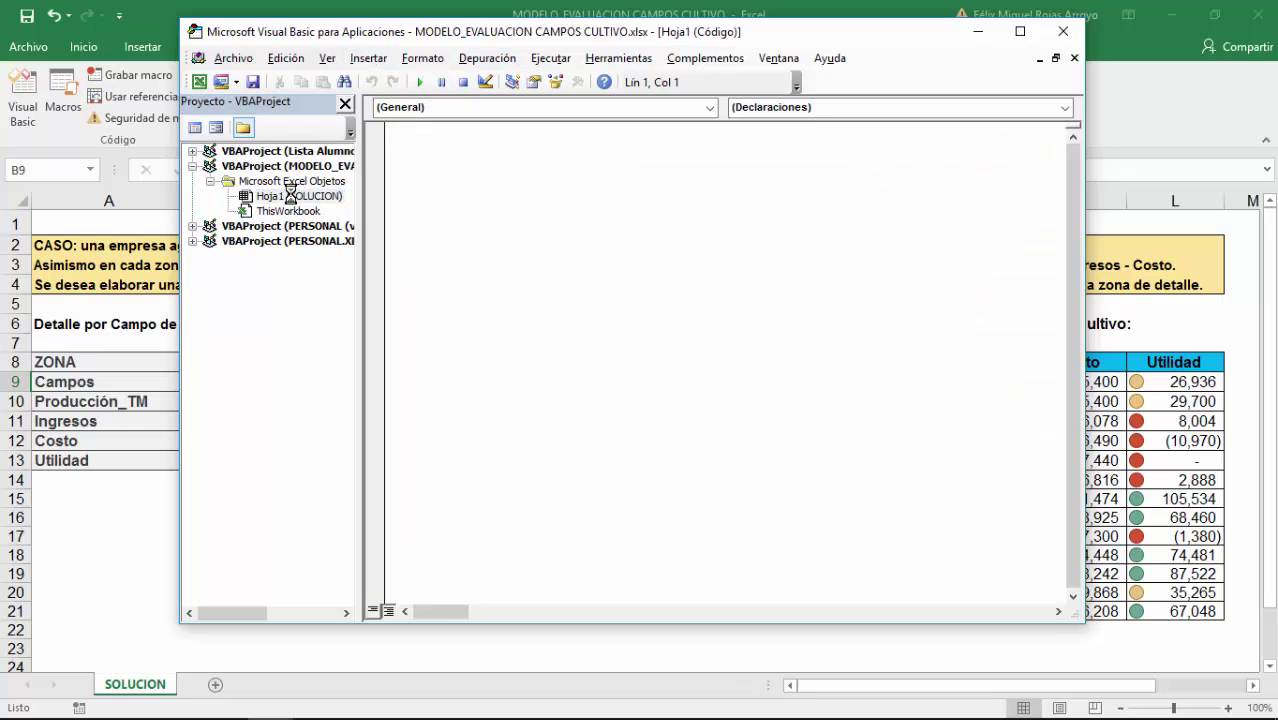
# Insert Worksheet event stubs, adding a Worksheet_Change procedure, and select the SelectionChange Sub
pyautogui.click(709, 107)
pyautogui.click(505, 140)
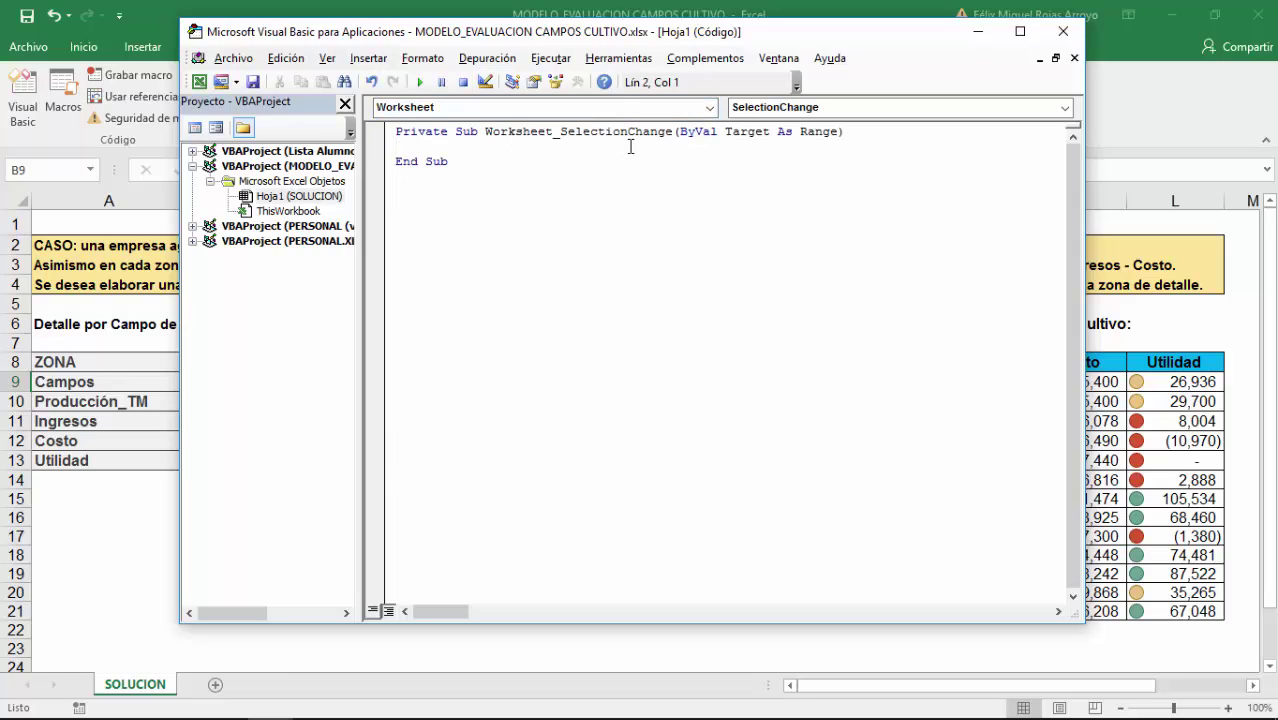
pyautogui.click(1065, 107)
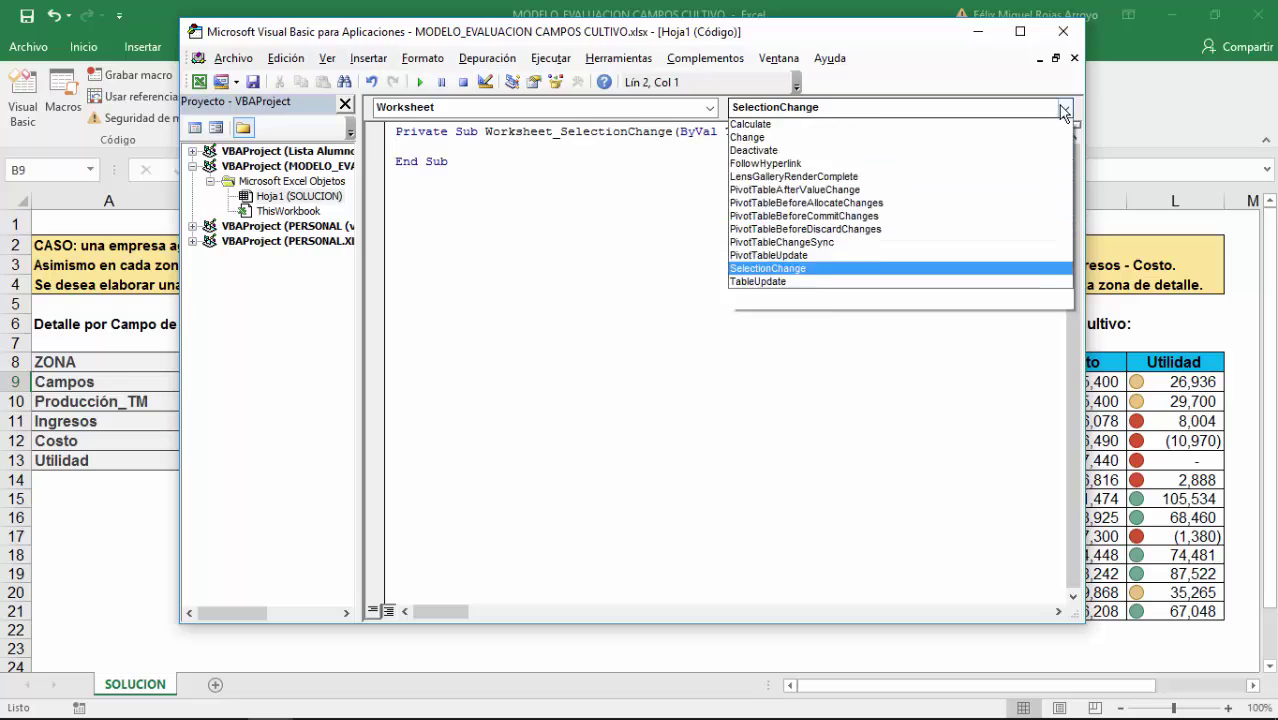
pyautogui.scroll(2, 856, 157)
pyautogui.click(772, 188)
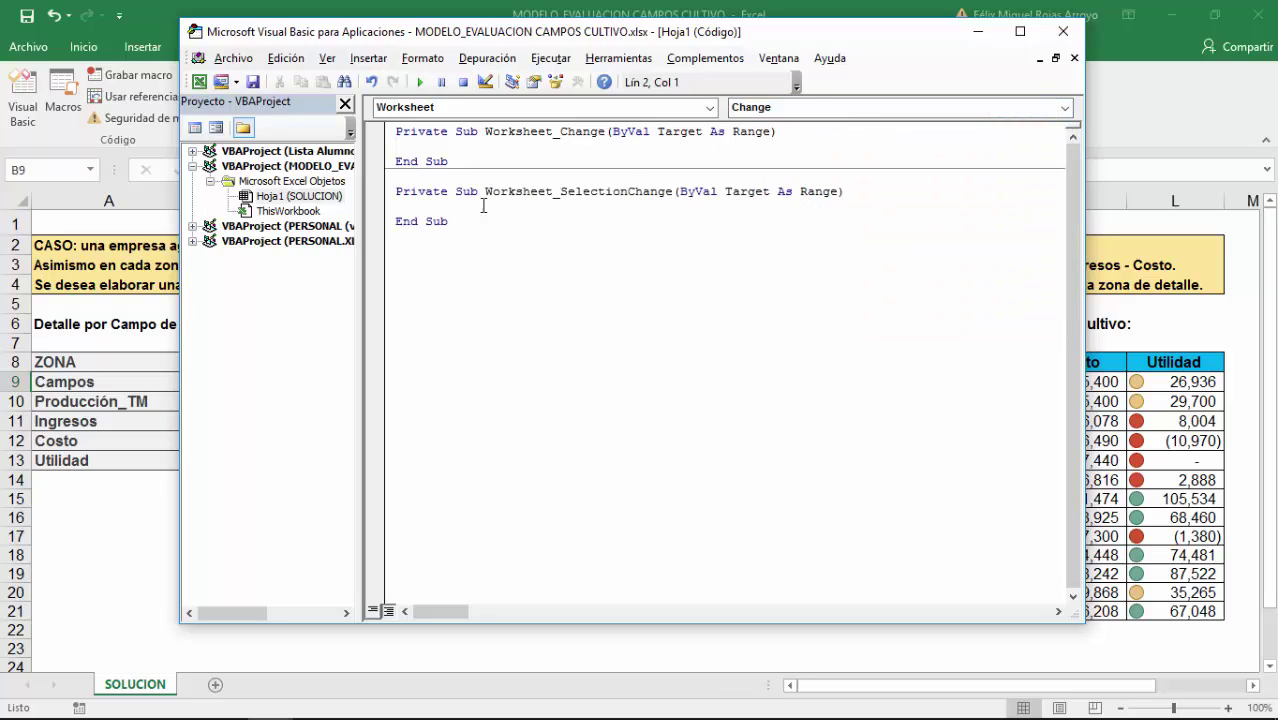
pyautogui.moveTo(456, 224); pyautogui.dragTo(388, 193)
# Delete the SelectionChange Sub and make Worksheet_Change set Cells(9,"B") to "" when Target.Address is "$B$8"
pyautogui.press('Delete')
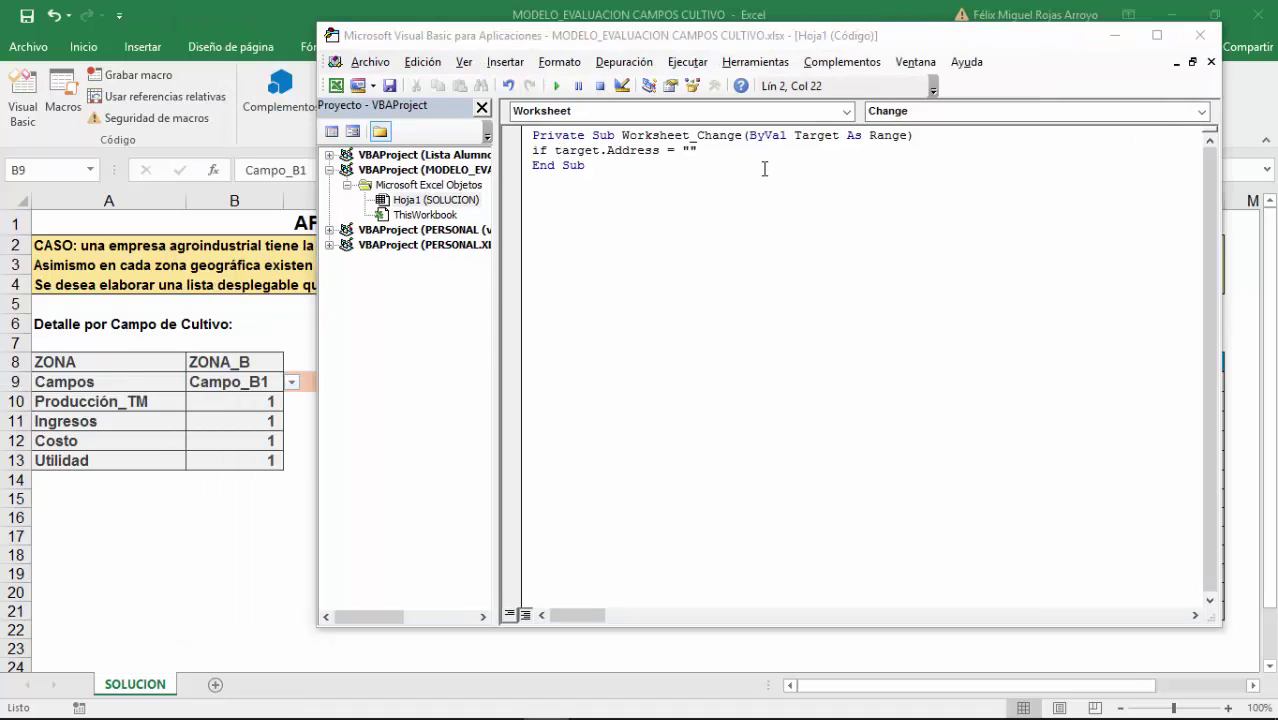
pyautogui.click(689, 150)
pyautogui.write('cells')
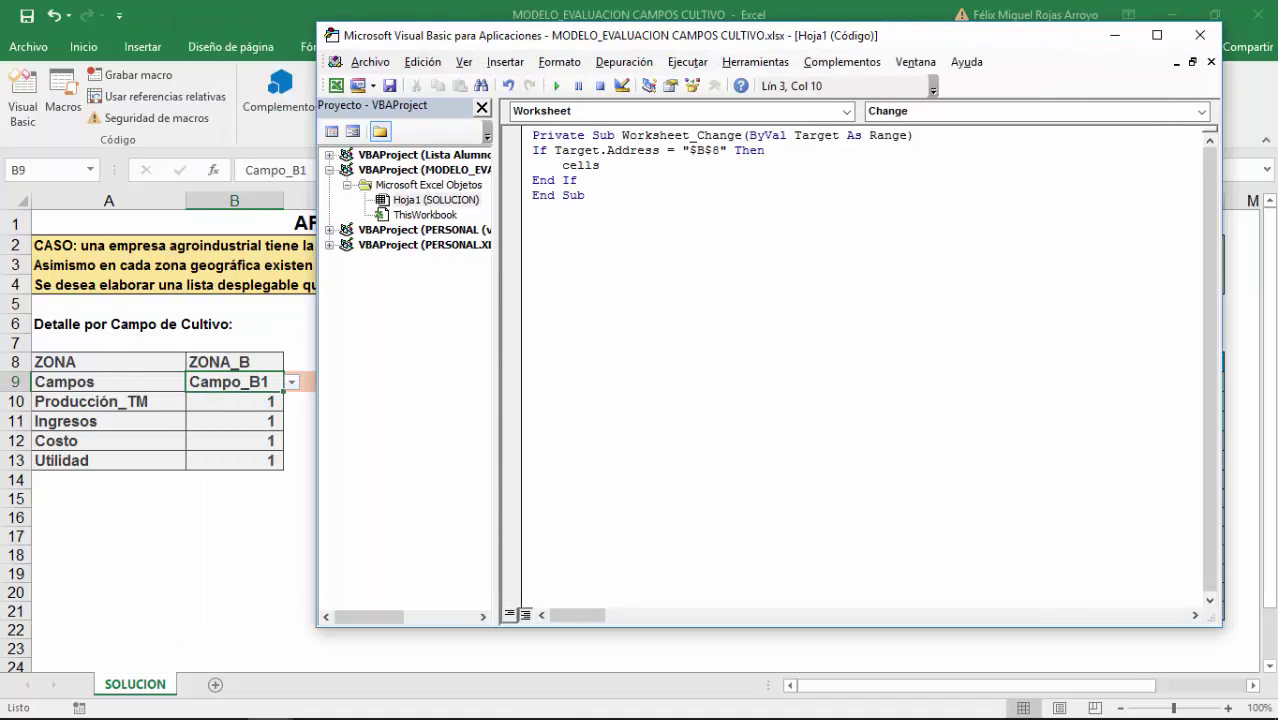
pyautogui.write('(9')
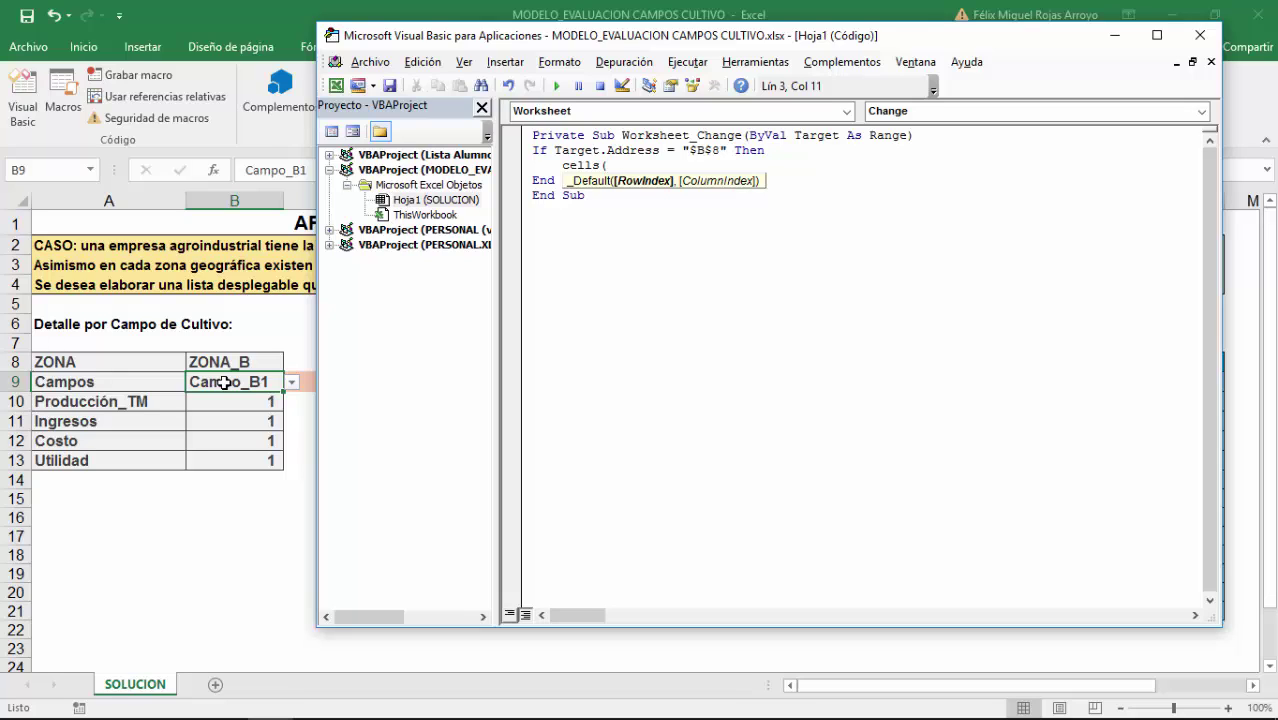
pyautogui.write(',"B"')
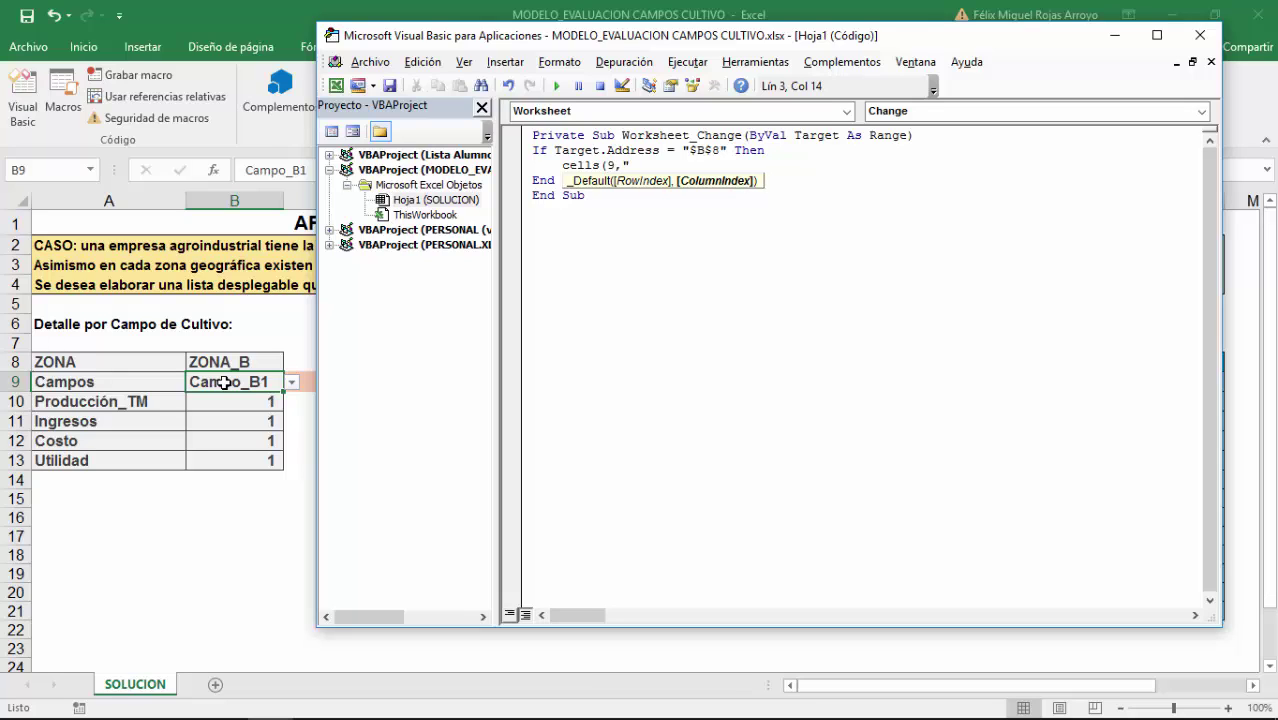
pyautogui.write(') =""')
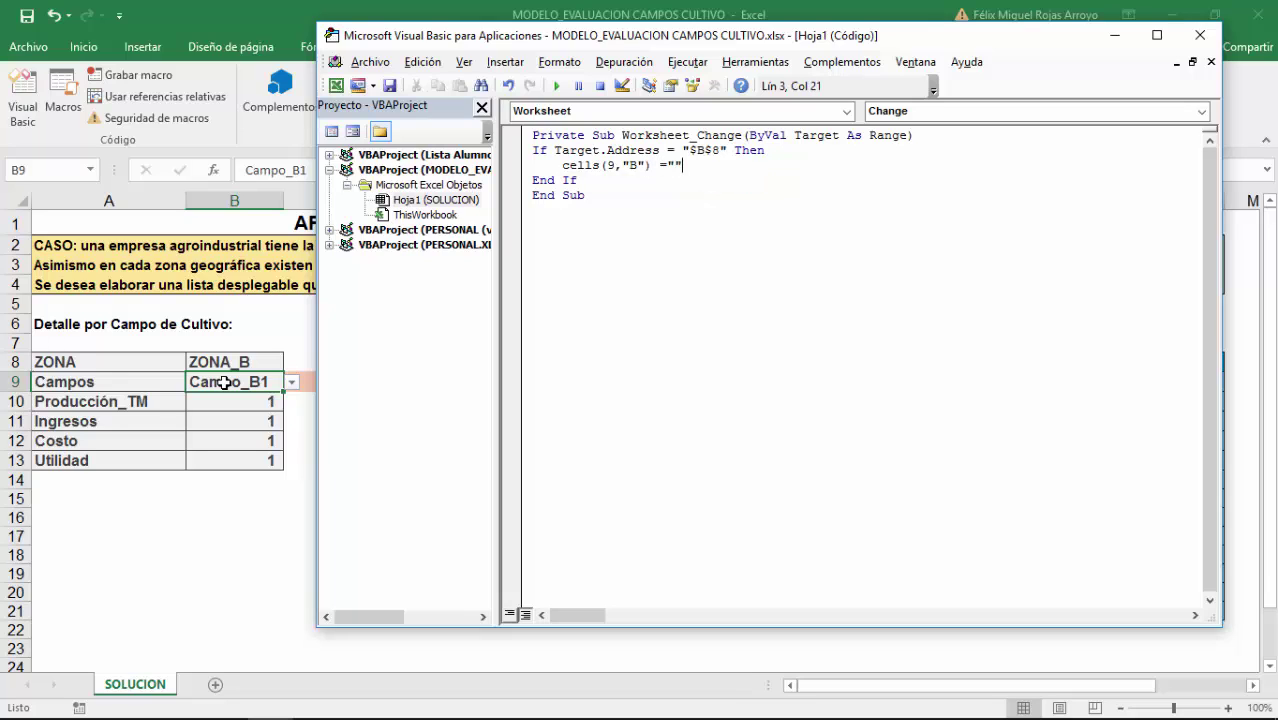
pyautogui.press('Down')
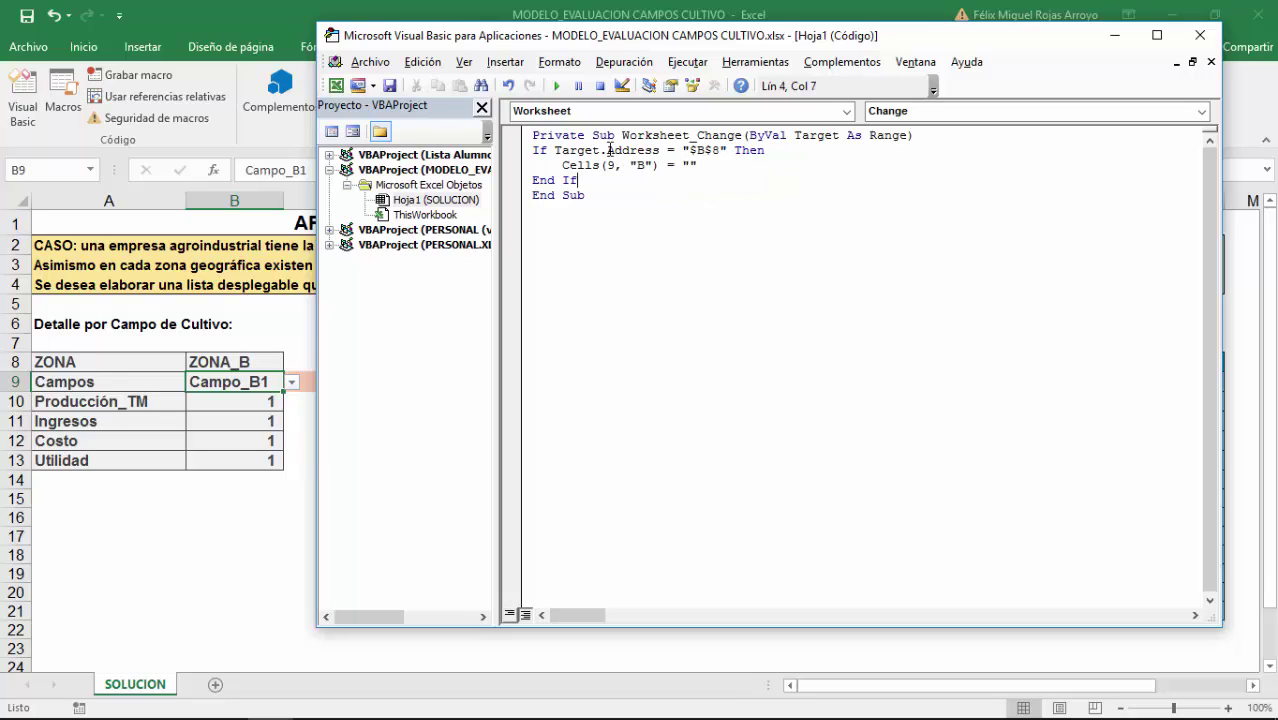
pyautogui.moveTo(555, 150); pyautogui.dragTo(664, 150)
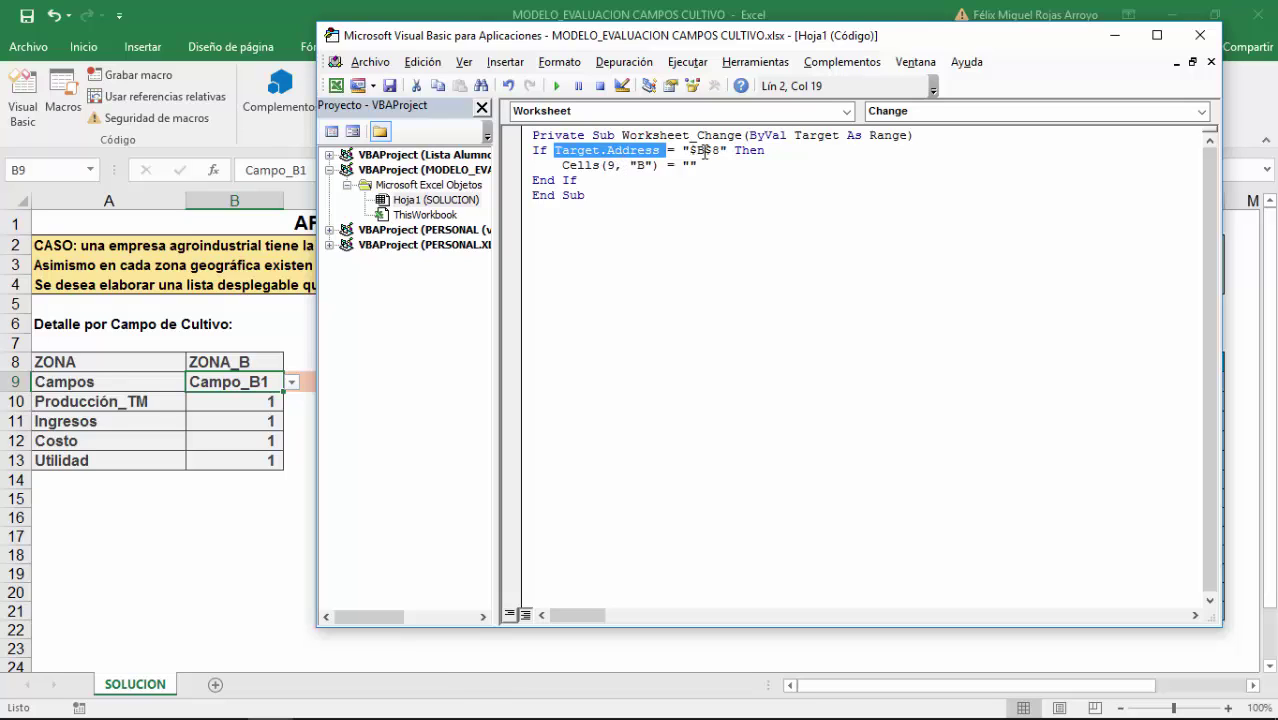
pyautogui.moveTo(562, 166); pyautogui.dragTo(687, 168)
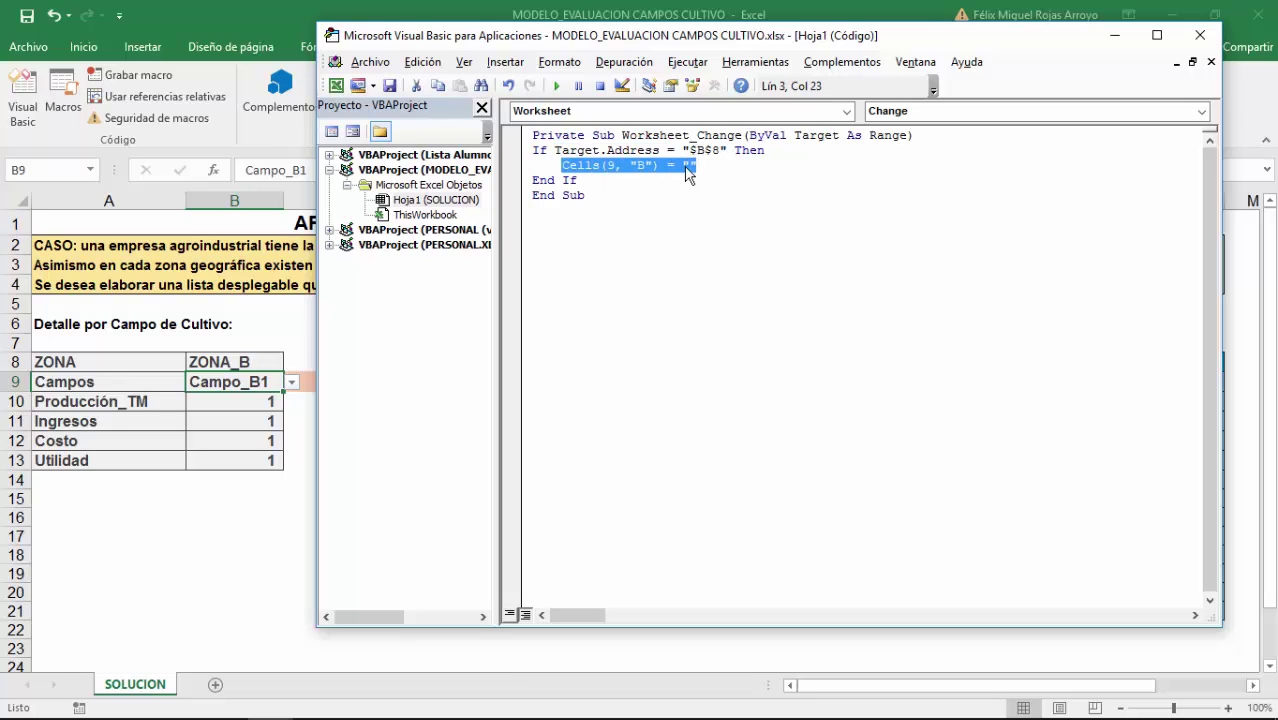
pyautogui.click(259, 360)
# Test the macro by choosing ZONA_A in B8 and Campo_A2 in B9
pyautogui.click(291, 362)
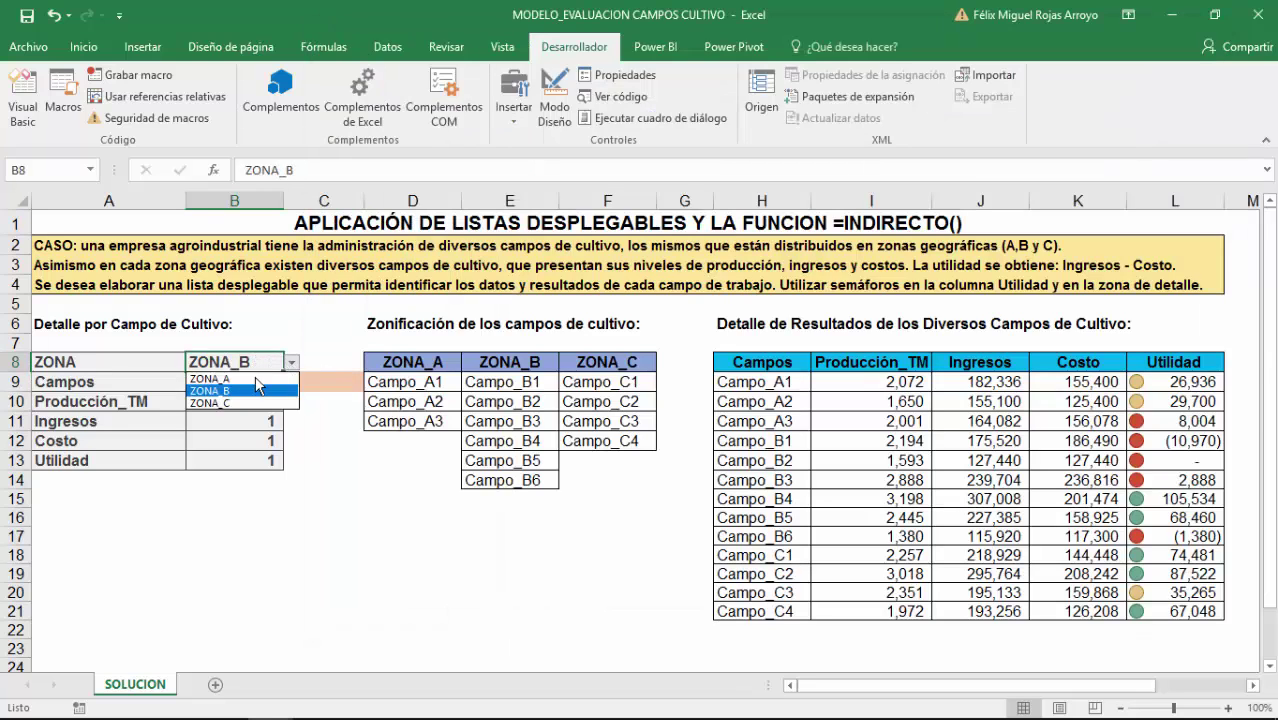
pyautogui.click(250, 374)
pyautogui.click(291, 362)
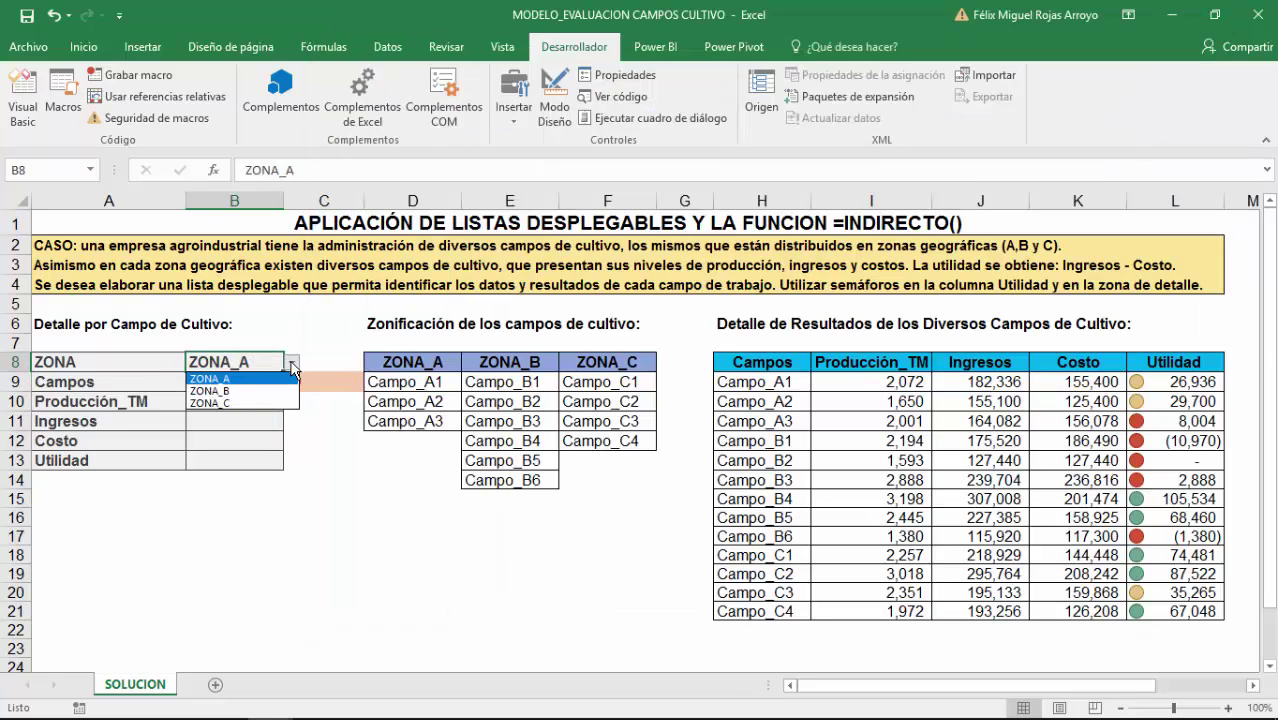
pyautogui.click(291, 362)
pyautogui.click(270, 382)
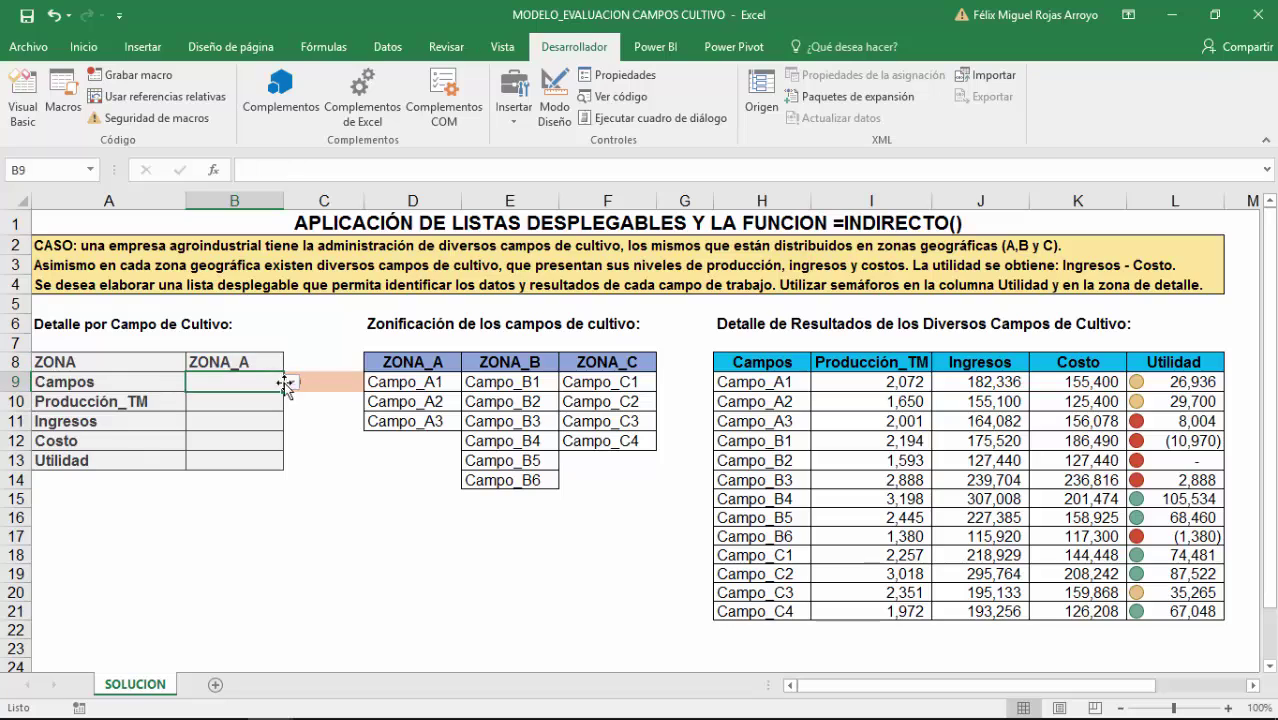
pyautogui.click(291, 382)
pyautogui.click(243, 420)
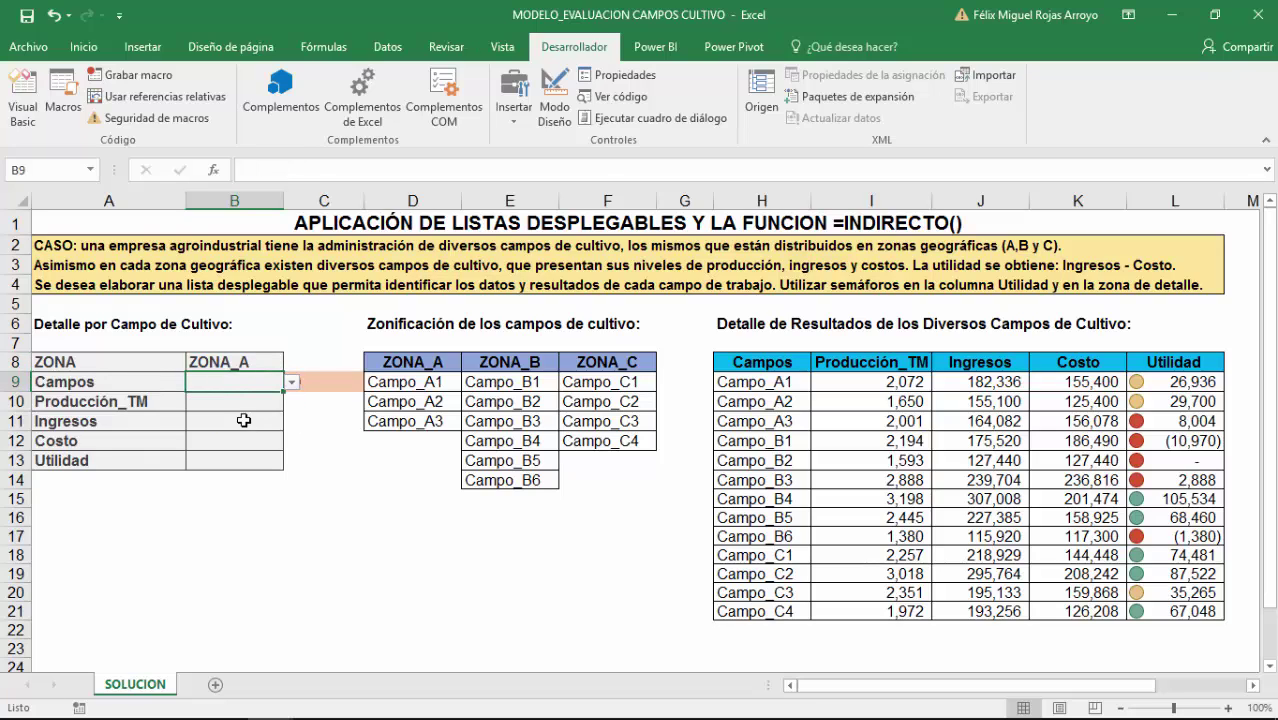
pyautogui.click(262, 362)
# Switch the zone to ZONA_B, confirm B9 clears, and pick Campo_B3
pyautogui.click(291, 362)
pyautogui.click(251, 391)
pyautogui.click(265, 382)
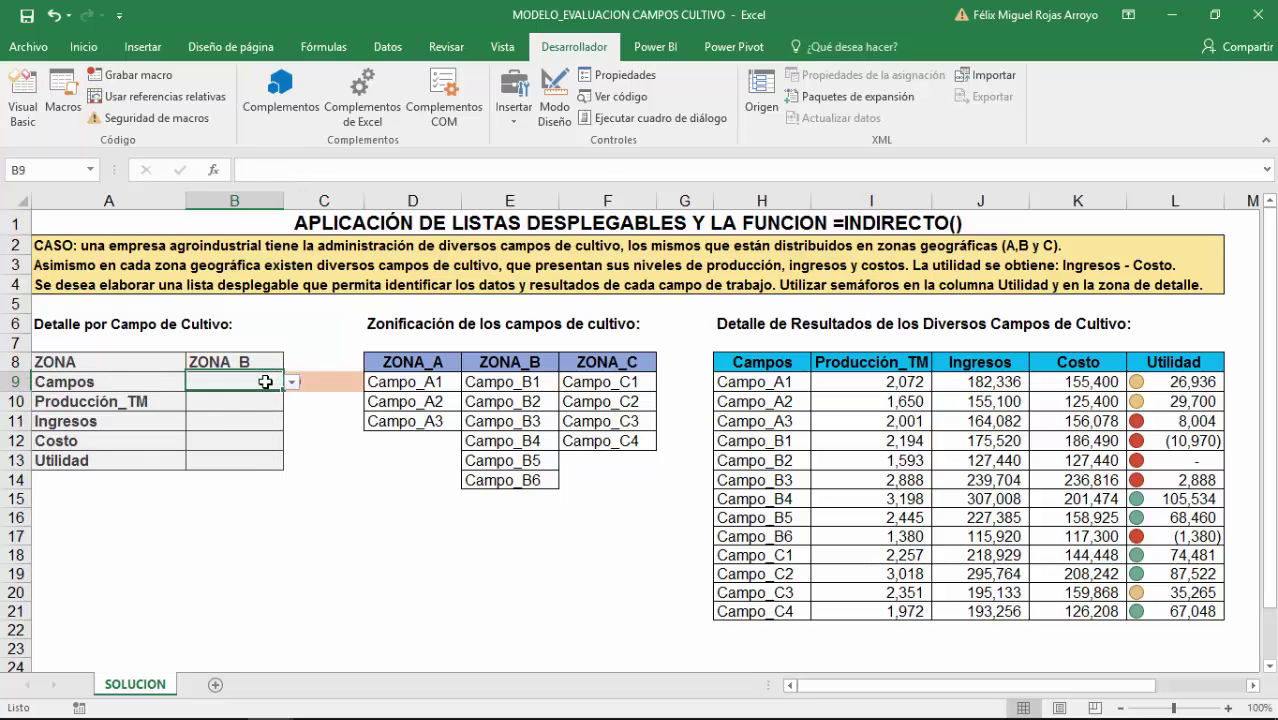
pyautogui.click(291, 382)
pyautogui.click(249, 424)
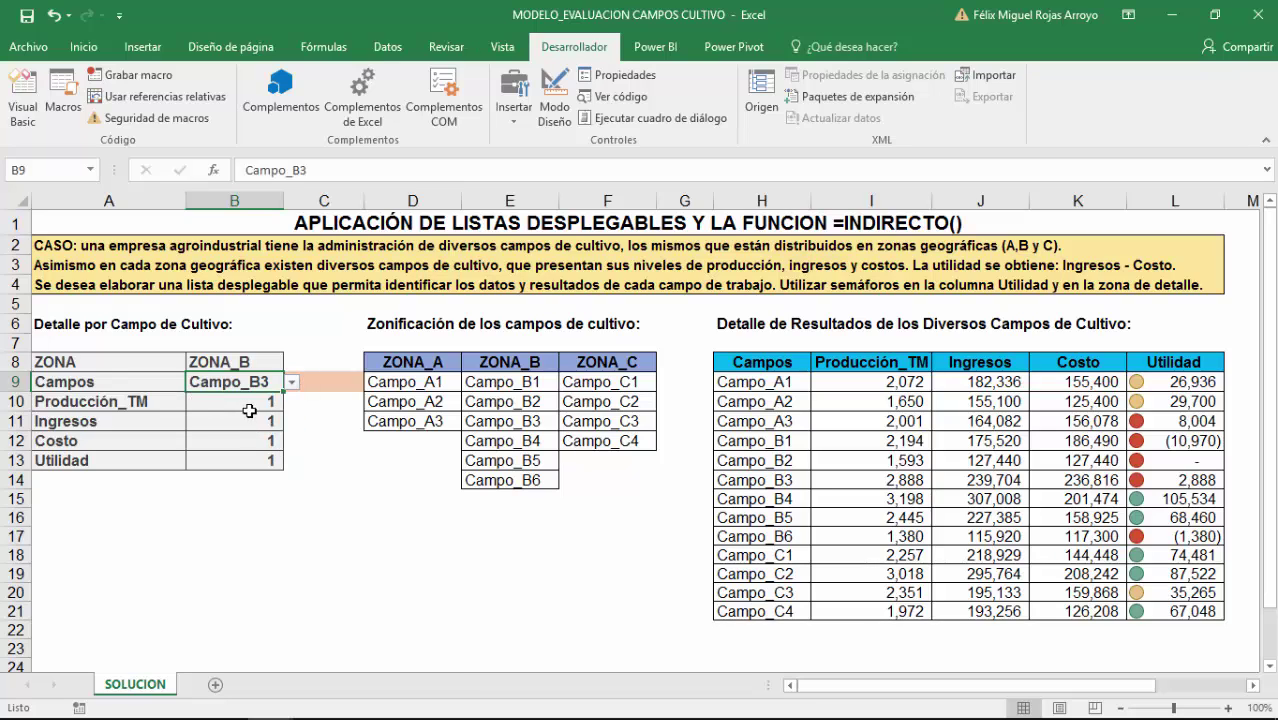
pyautogui.click(319, 383)
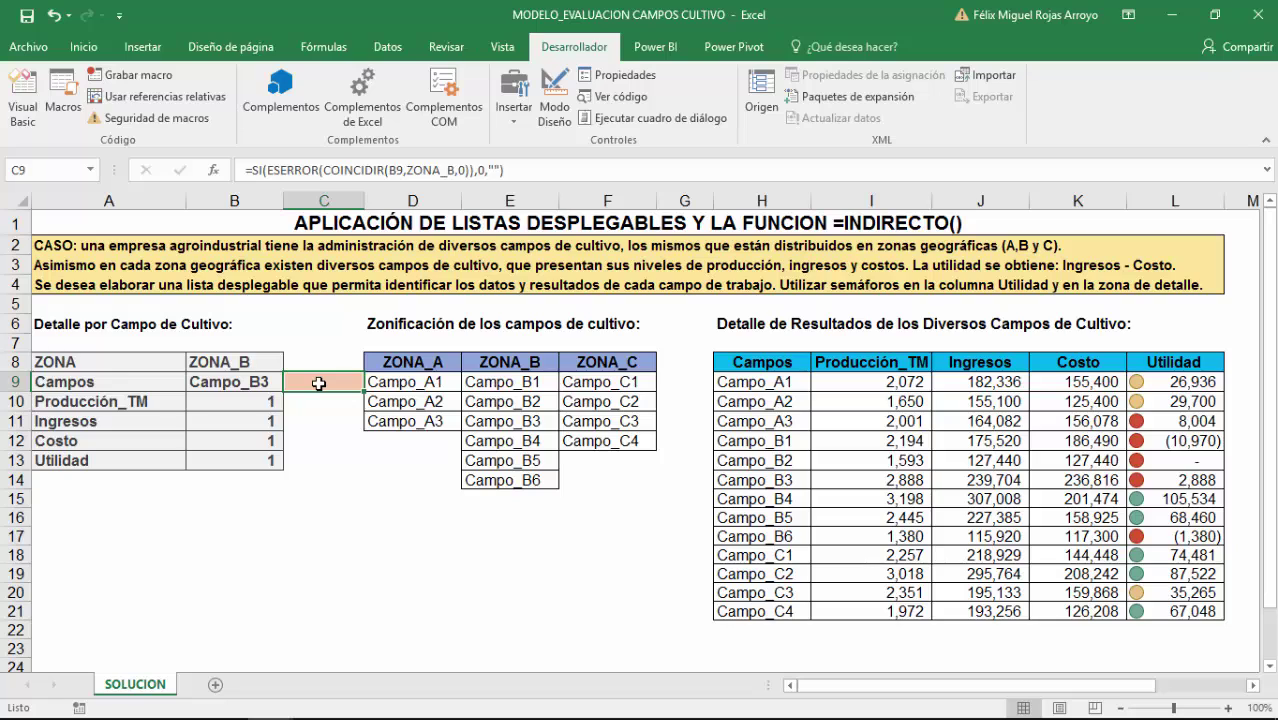
# Clear C9 and delete its Conjunto de iconos conditional formatting rule
pyautogui.press('Delete')
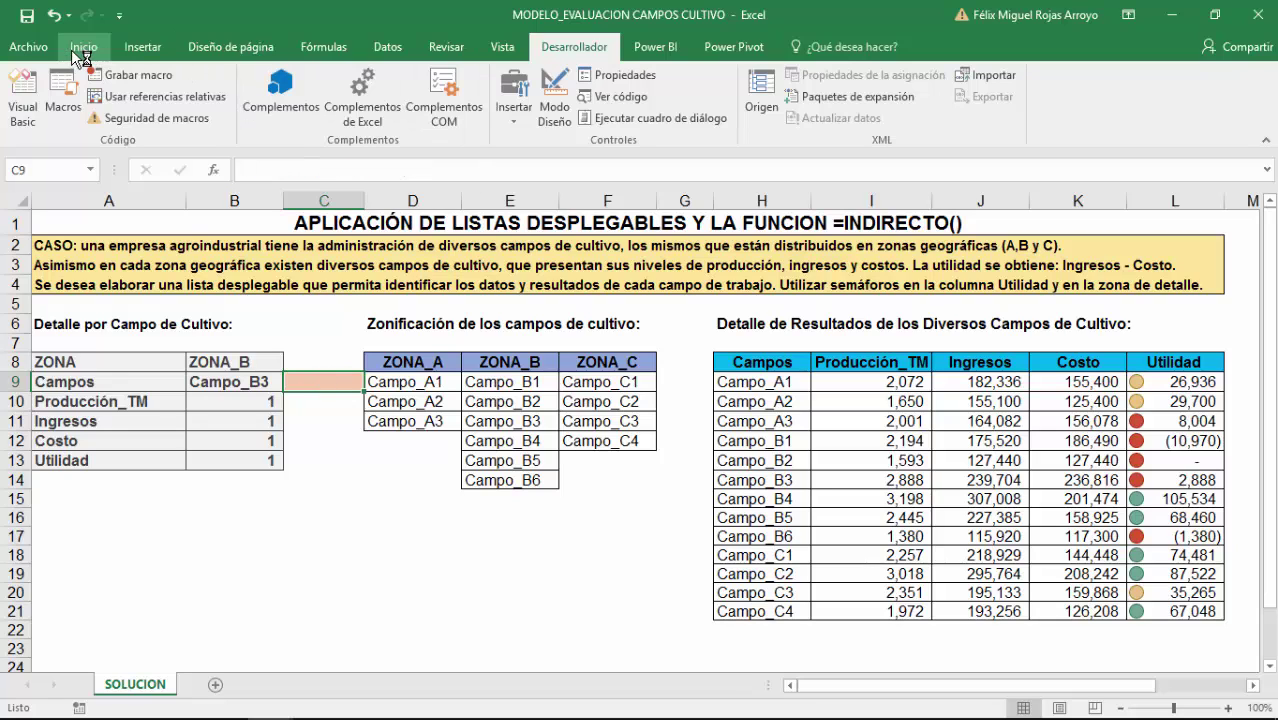
pyautogui.click(71, 52)
pyautogui.click(714, 119)
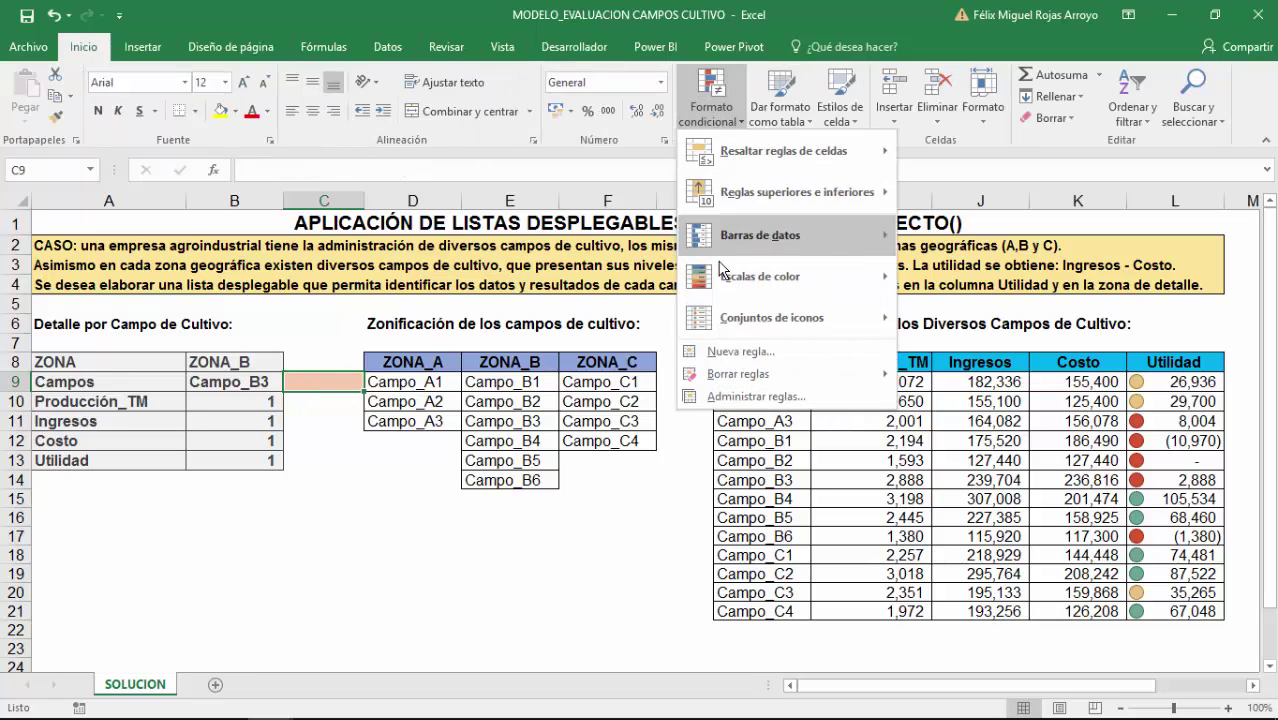
pyautogui.click(740, 396)
pyautogui.click(410, 260)
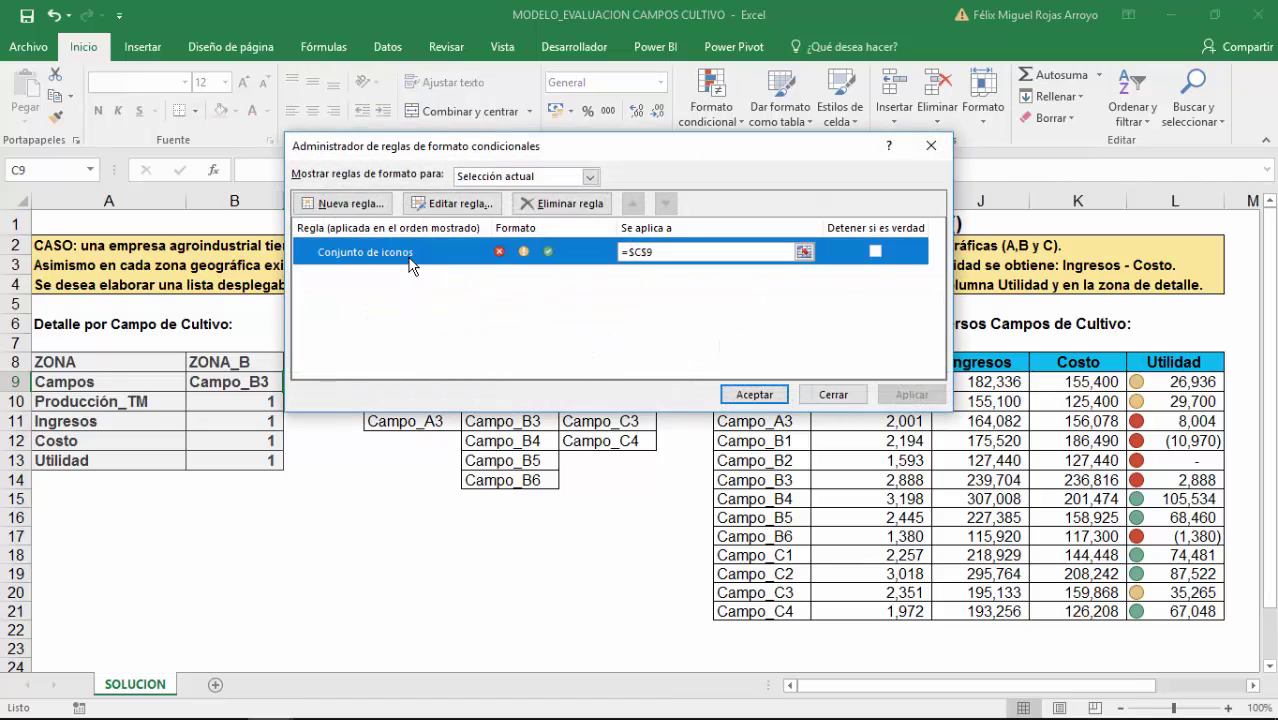
pyautogui.click(556, 204)
pyautogui.click(754, 394)
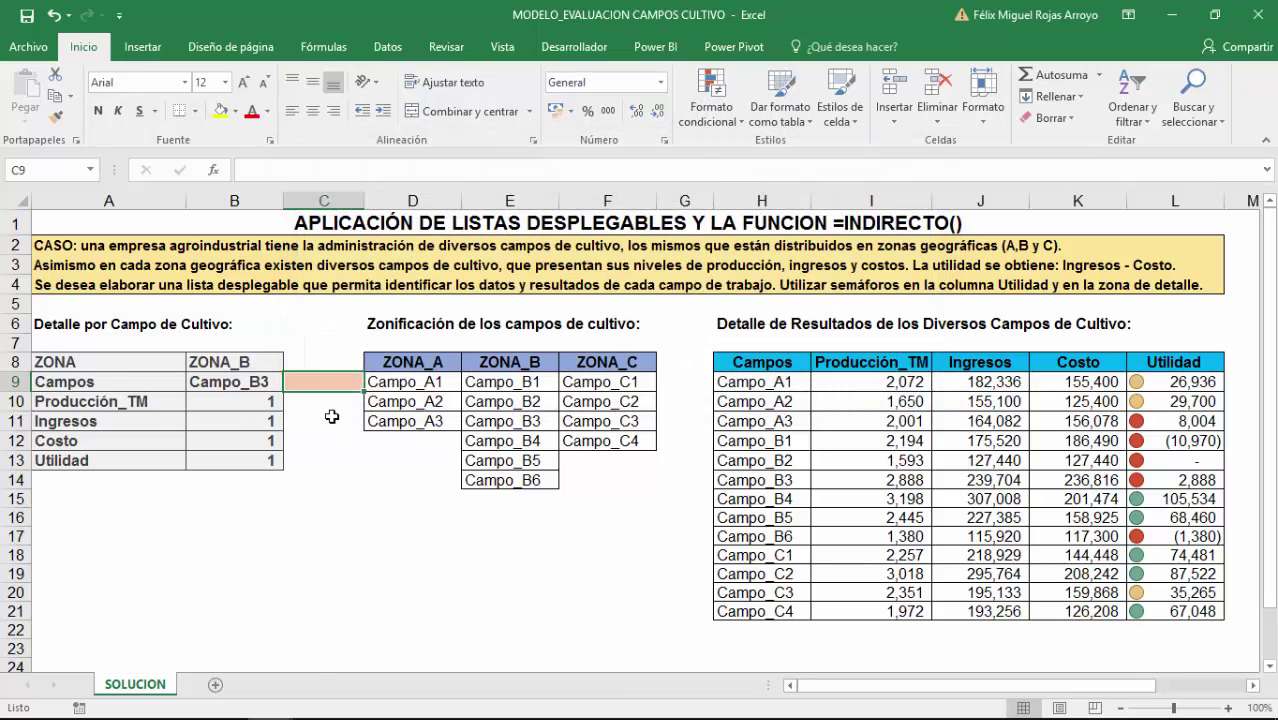
# Review B10's formula without changing it
pyautogui.click(247, 402)
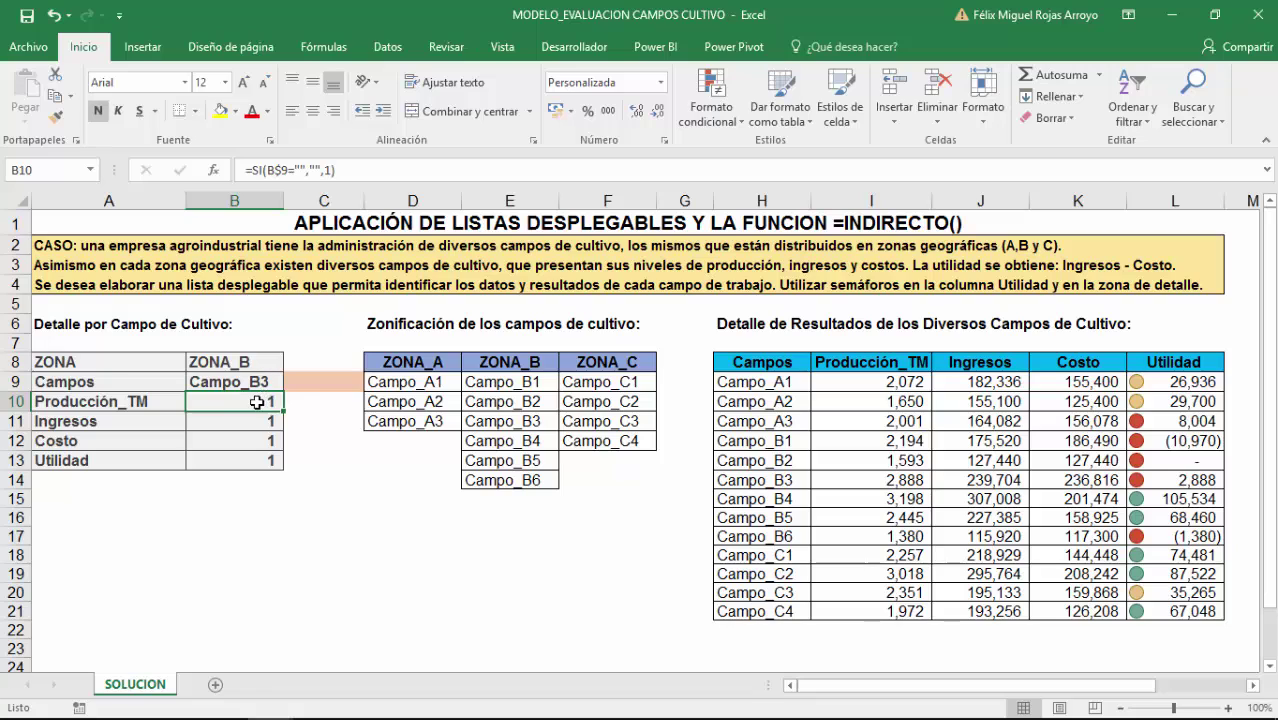
pyautogui.doubleClick(256, 402)
pyautogui.press('Escape')
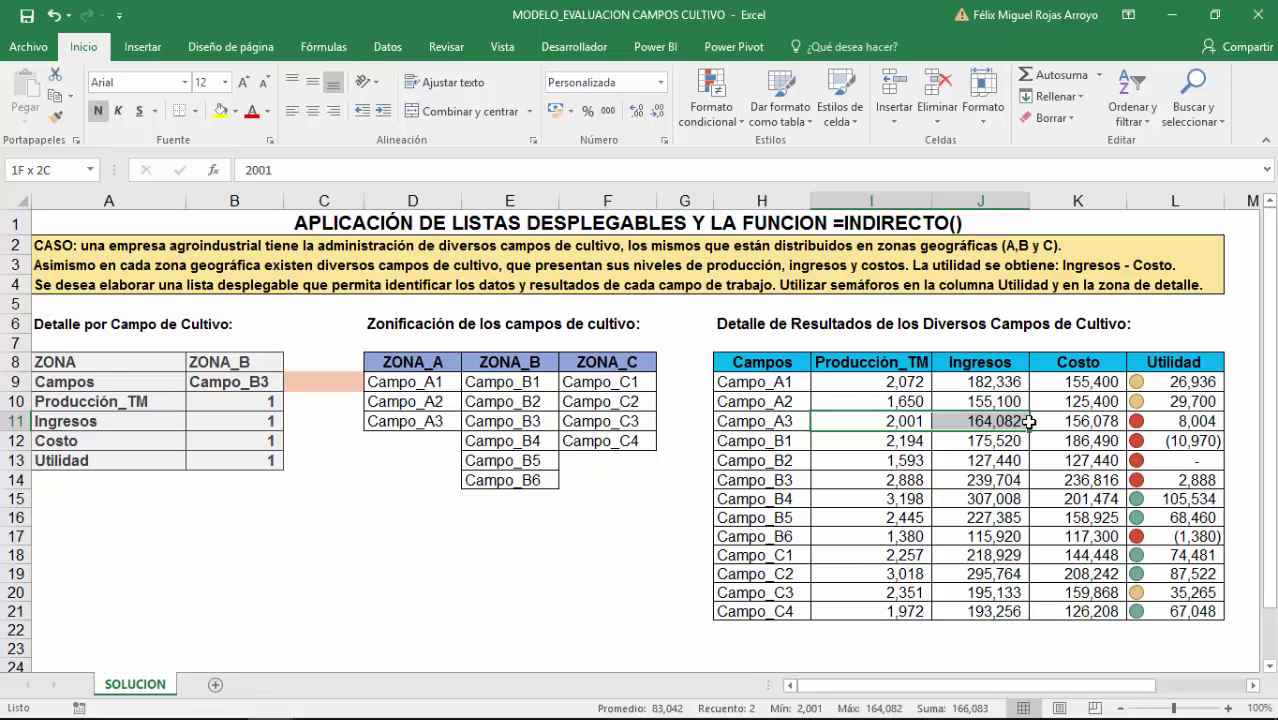
# Enter =INDIRECTO(H11) INDIRECTO(I8) in D17 to intersect Campo_A3 with Producción_TM
pyautogui.moveTo(829, 422); pyautogui.dragTo(1075, 421)
pyautogui.keyDown('ctrl'); pyautogui.click(870, 382); pyautogui.keyUp('ctrl')
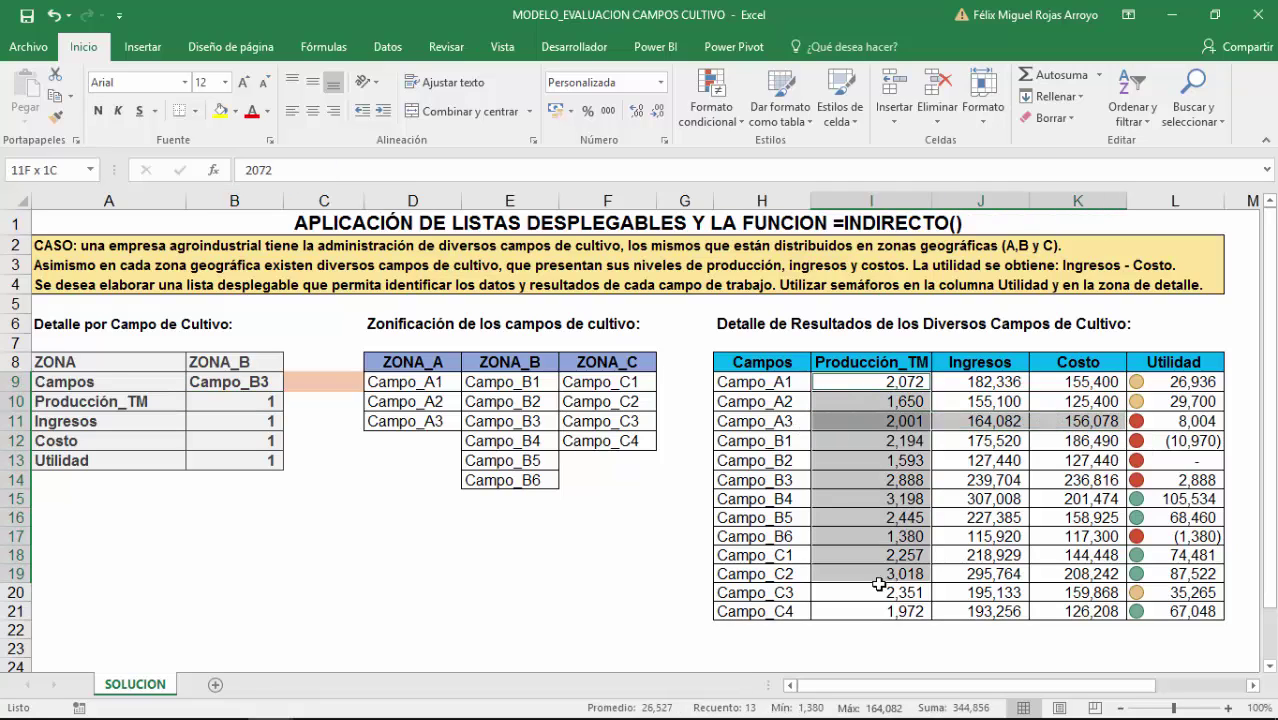
pyautogui.moveTo(868, 407); pyautogui.dragTo(880, 600)
pyautogui.click(409, 533)
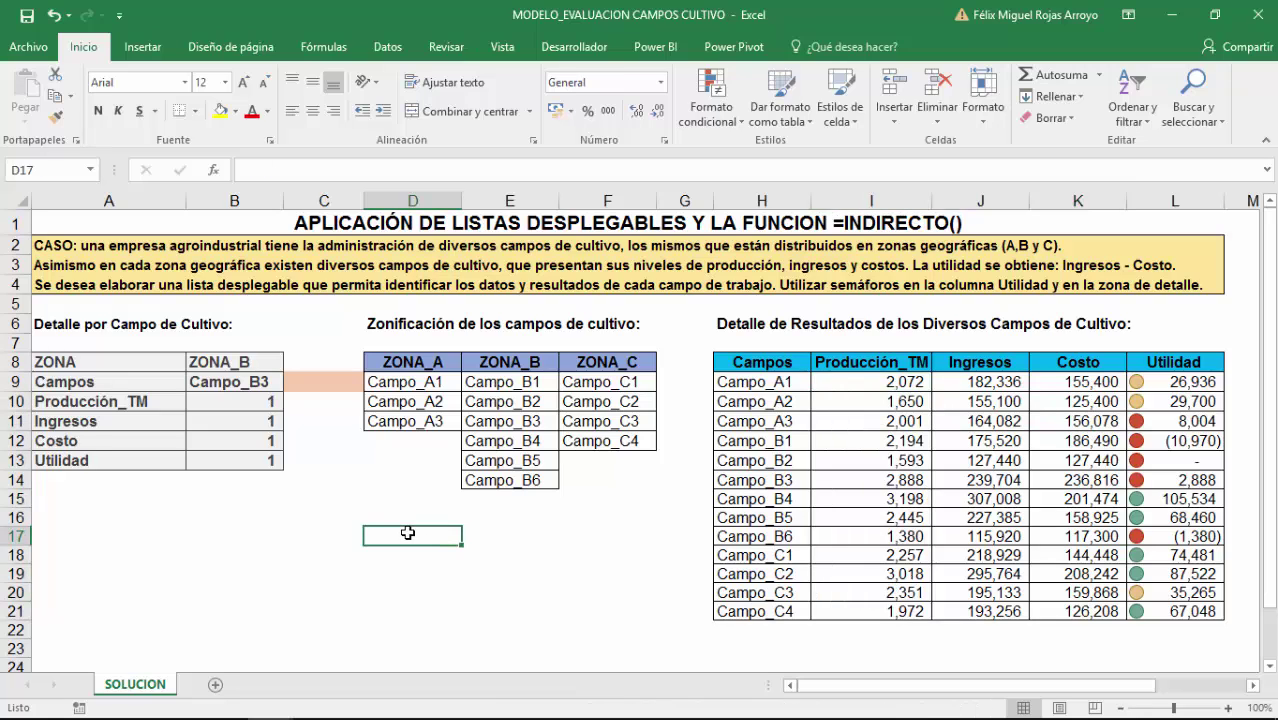
pyautogui.write('=ind')
pyautogui.press('Down')
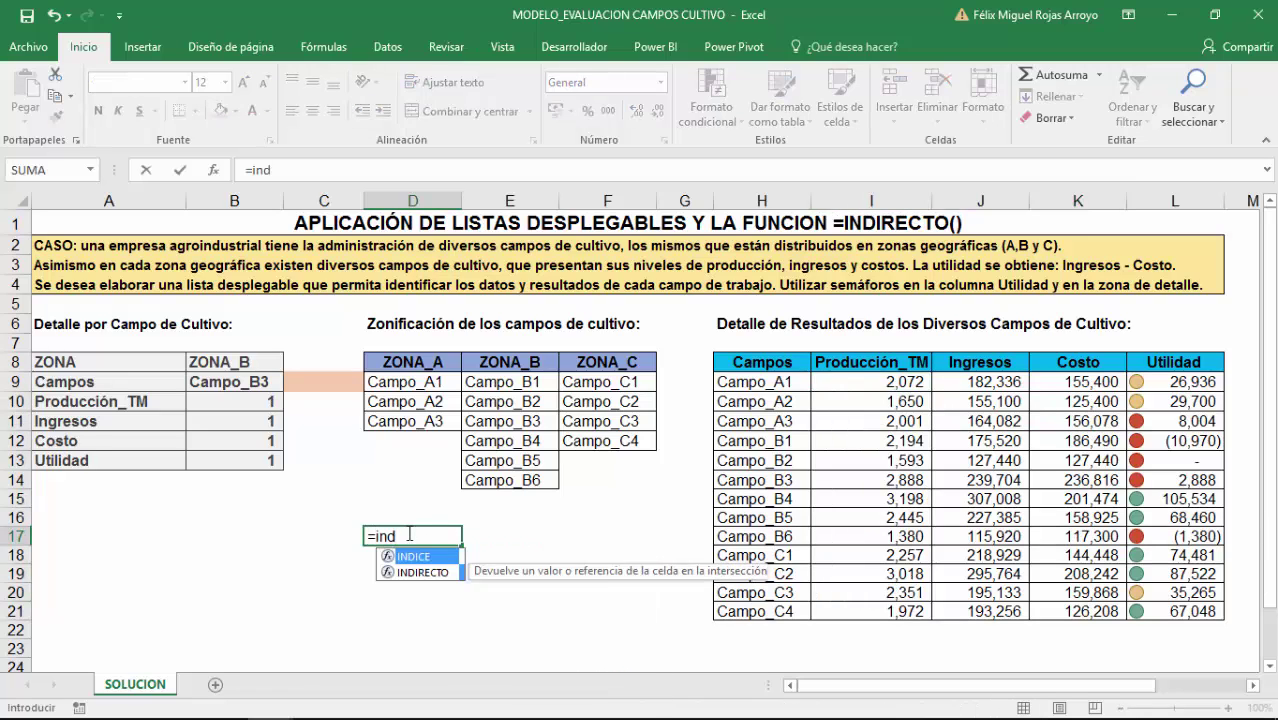
pyautogui.press('Tab')
pyautogui.click(758, 421)
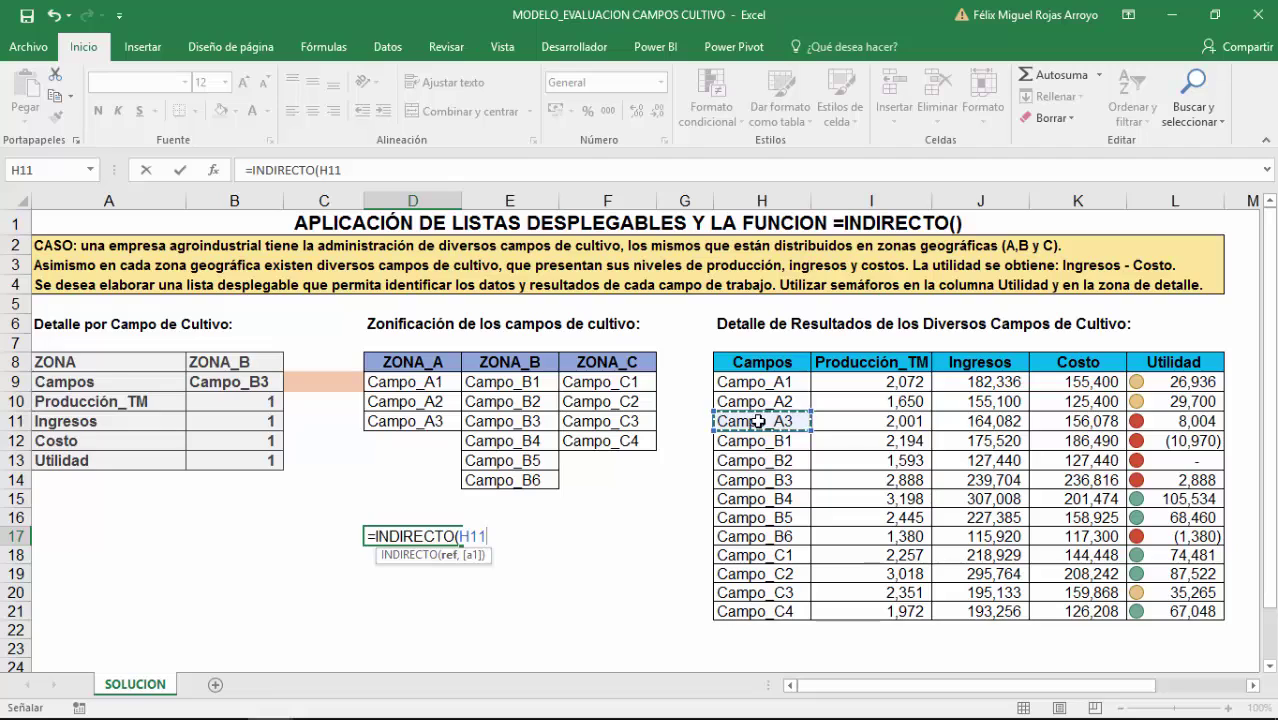
pyautogui.write(')')
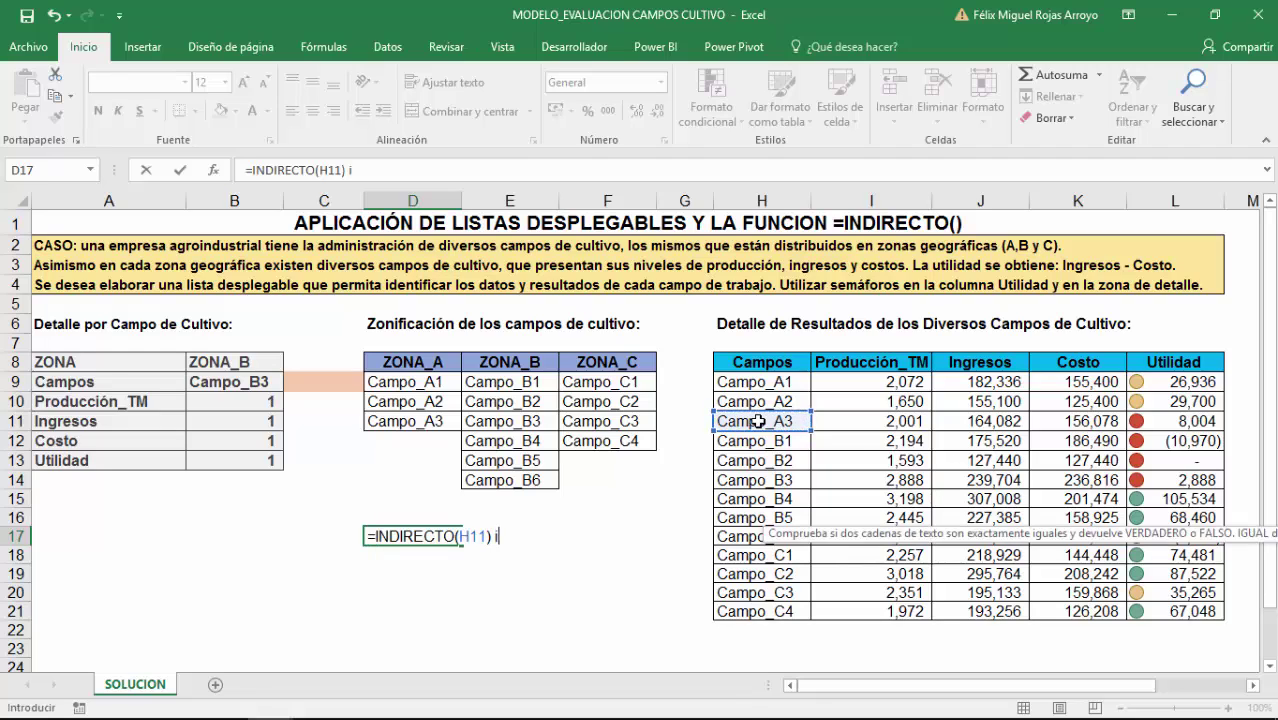
pyautogui.write(' ind')
pyautogui.press('Down')
pyautogui.press('Tab')
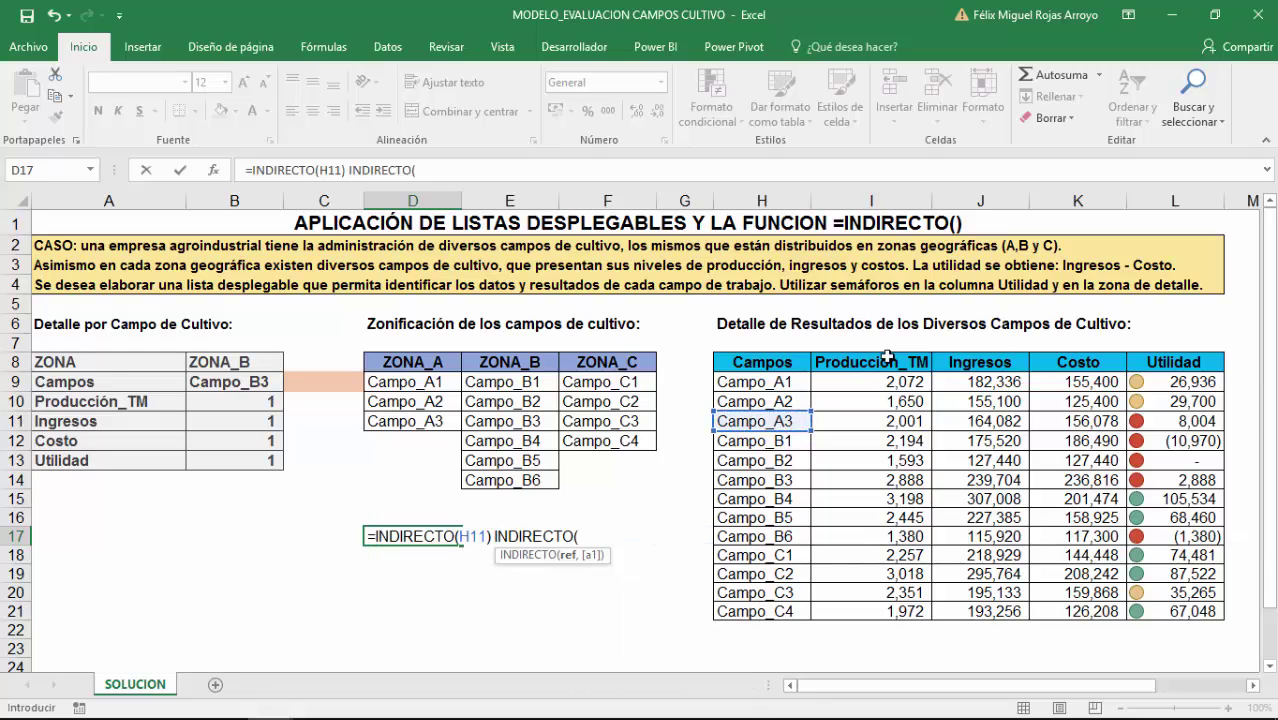
pyautogui.click(876, 362)
pyautogui.press('Return')
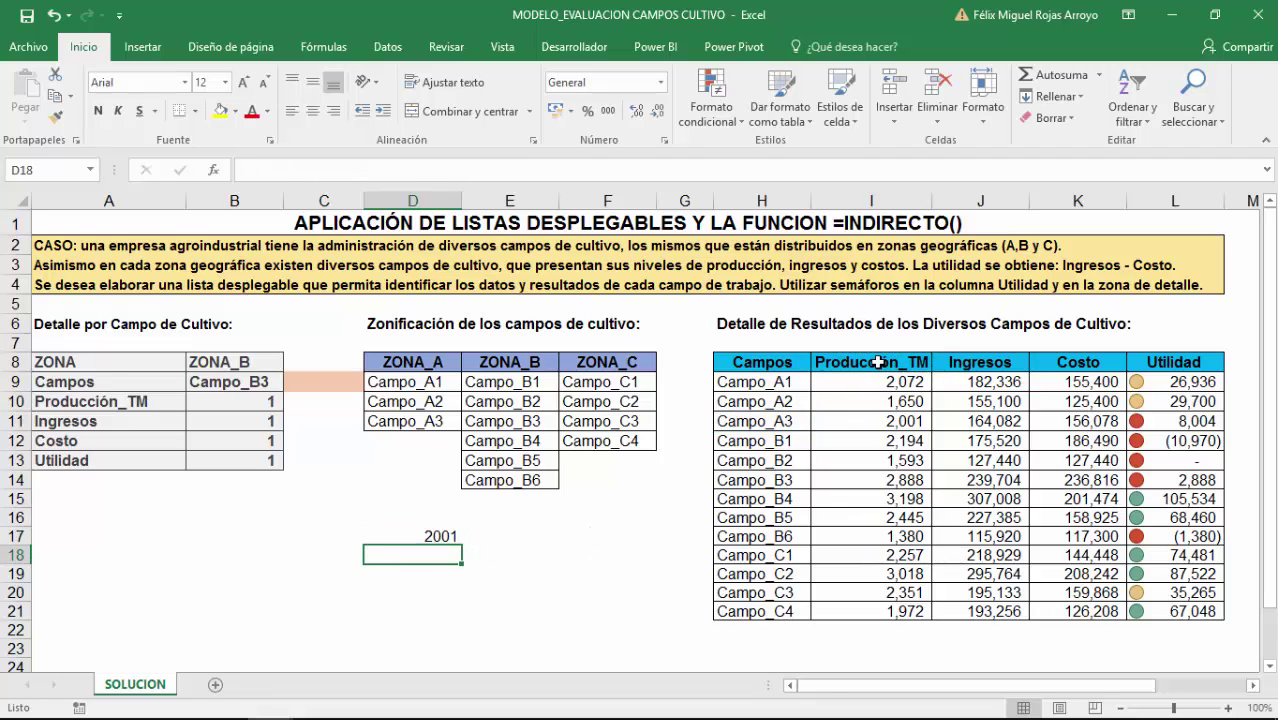
# Verify D17's result of 2001 against Campo_A3's Producción_TM value in the table
pyautogui.press('Up')
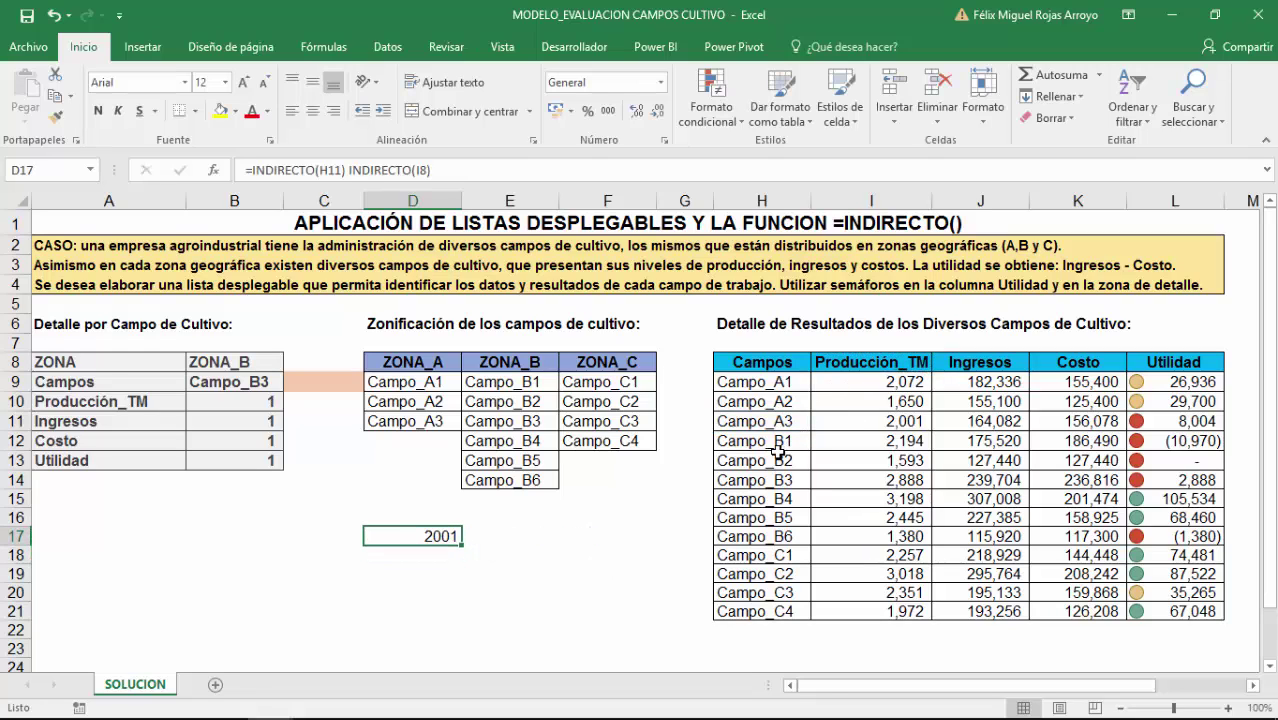
pyautogui.moveTo(797, 421); pyautogui.dragTo(840, 421)
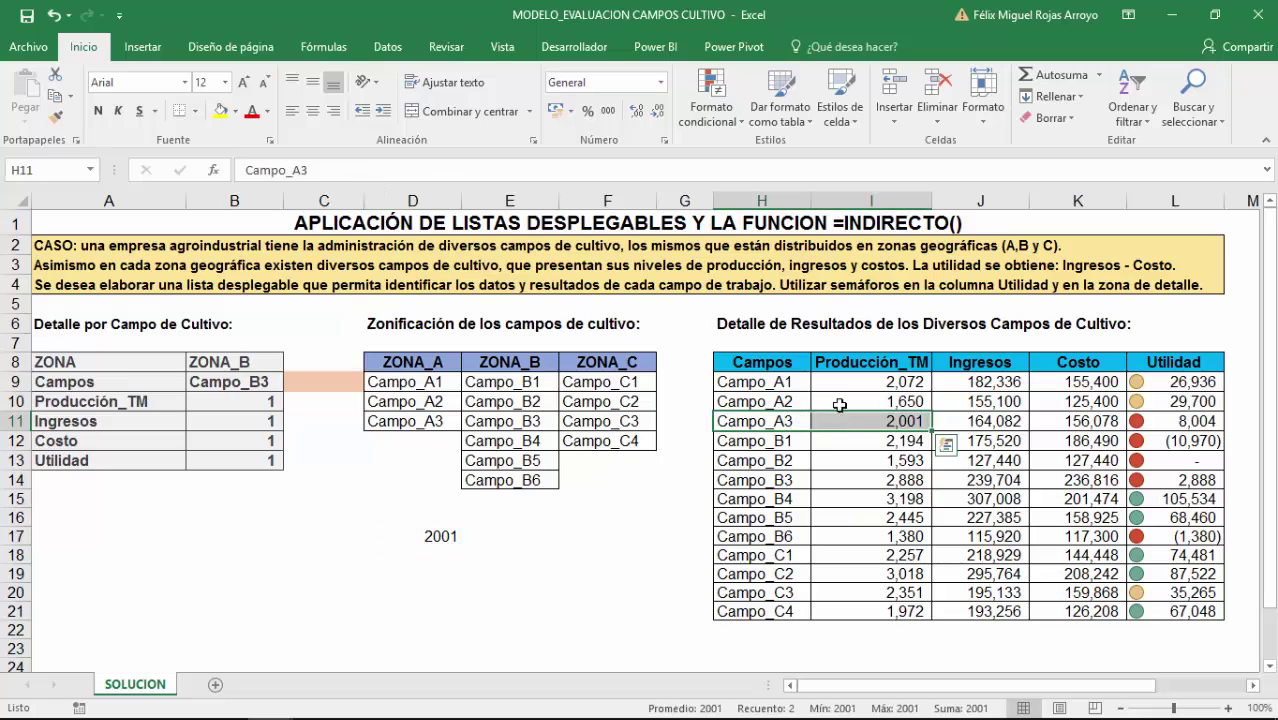
pyautogui.click(847, 362)
pyautogui.click(434, 538)
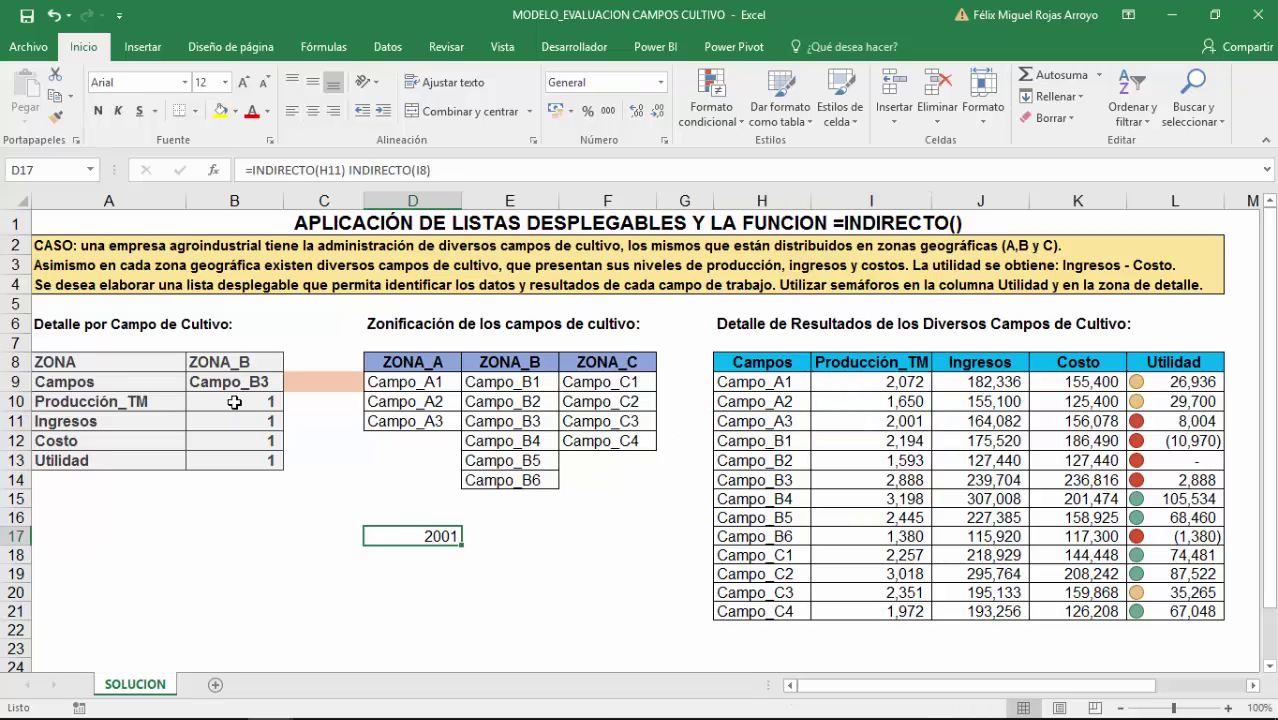
# Retype B10 as =SI(B$9="","",1) and place the cursor in its last argument
pyautogui.click(234, 402)
pyautogui.write('=SI(B$9="","",1)')
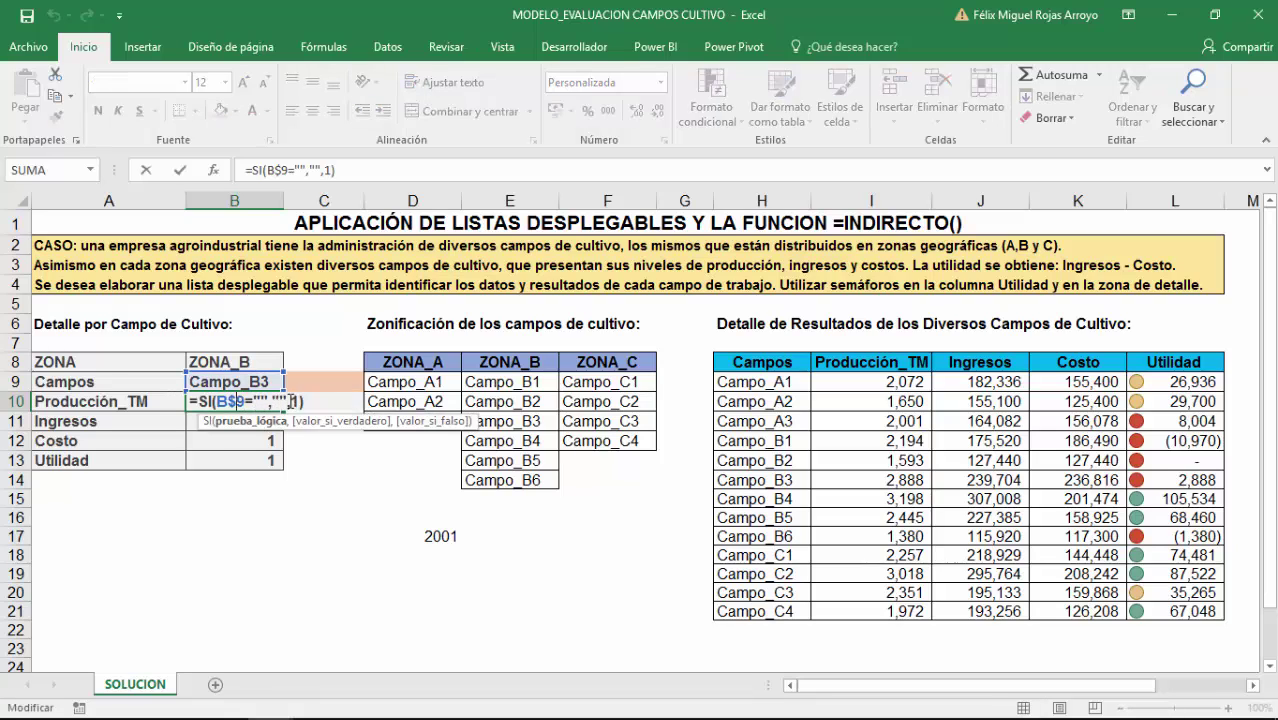
pyautogui.click(290, 401)
# Complete B10's formula with INDIRECTO(B9) INDIRECTO(A10) as the value when a field is chosen
pyautogui.write('I')
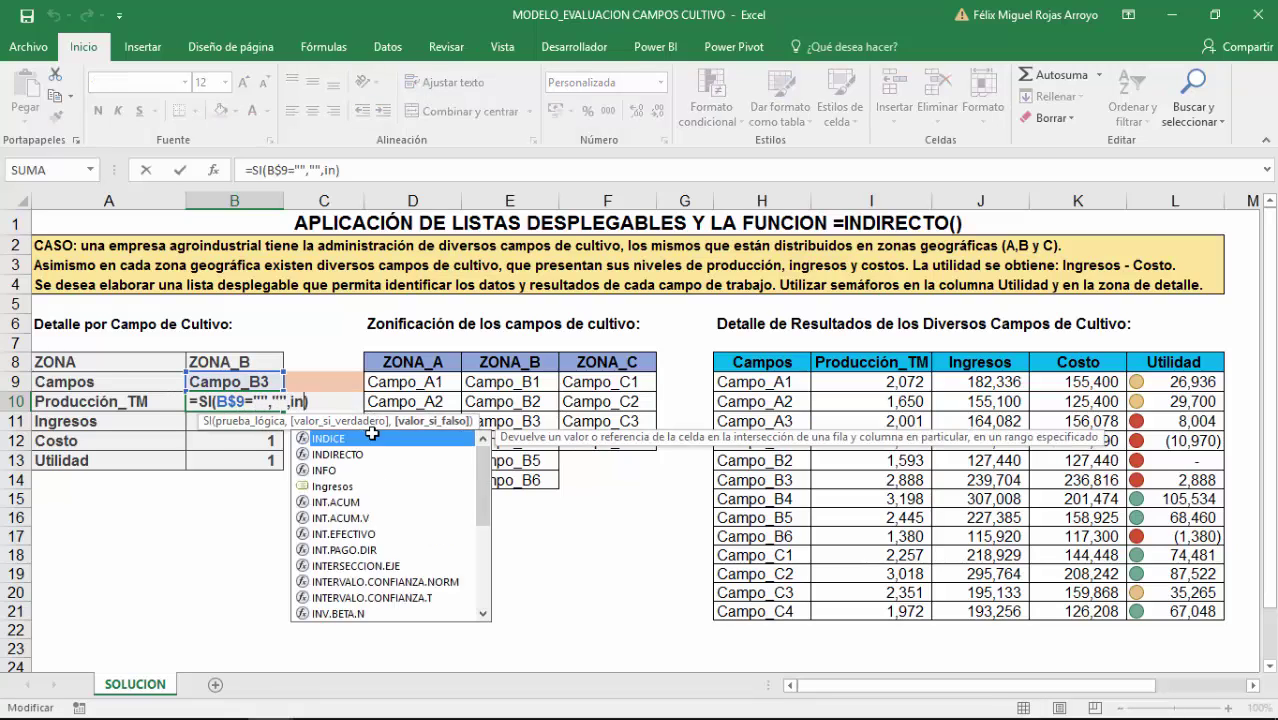
pyautogui.write('NDIR')
pyautogui.press('Tab')
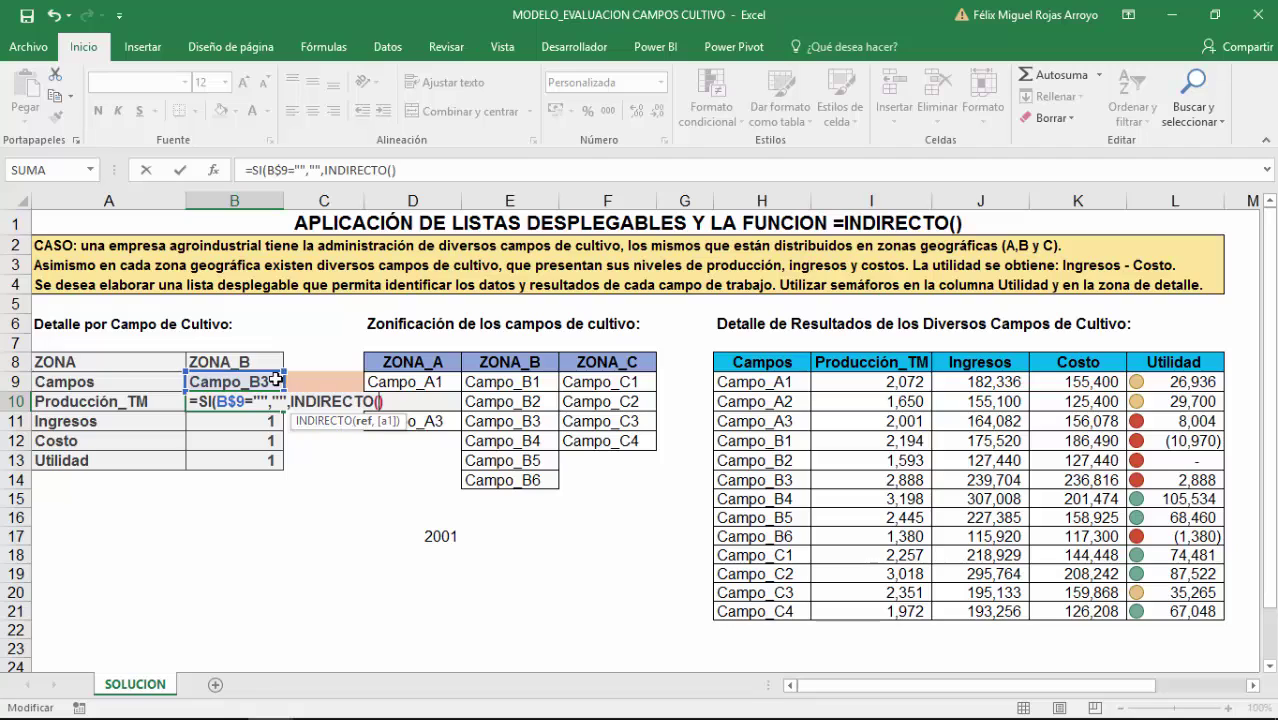
pyautogui.click(238, 380)
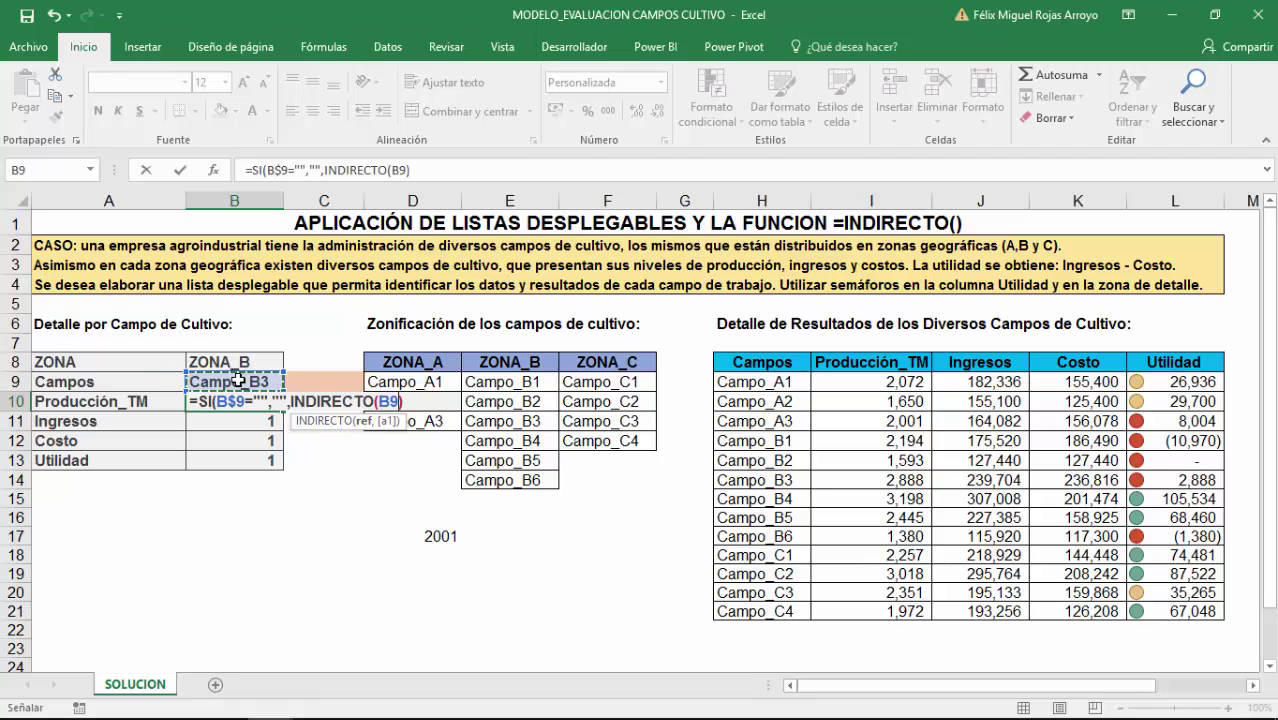
pyautogui.write(') ')
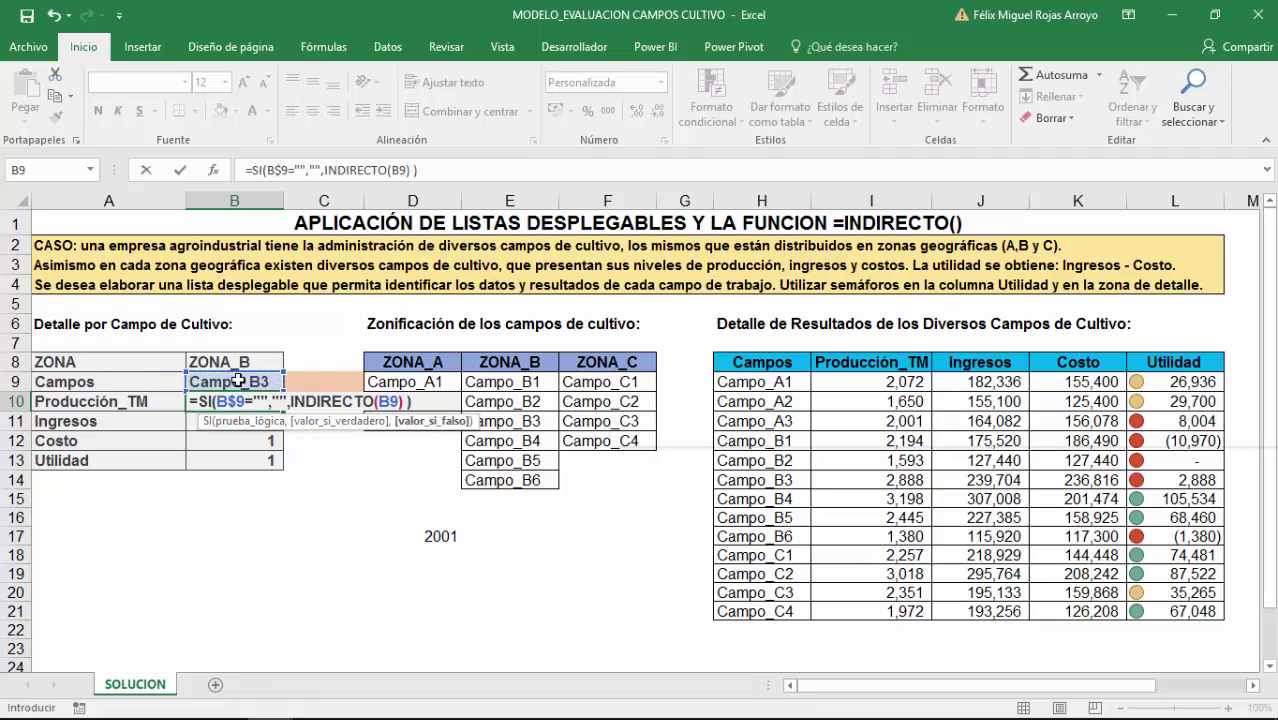
pyautogui.write('IN')
pyautogui.press('Tab')
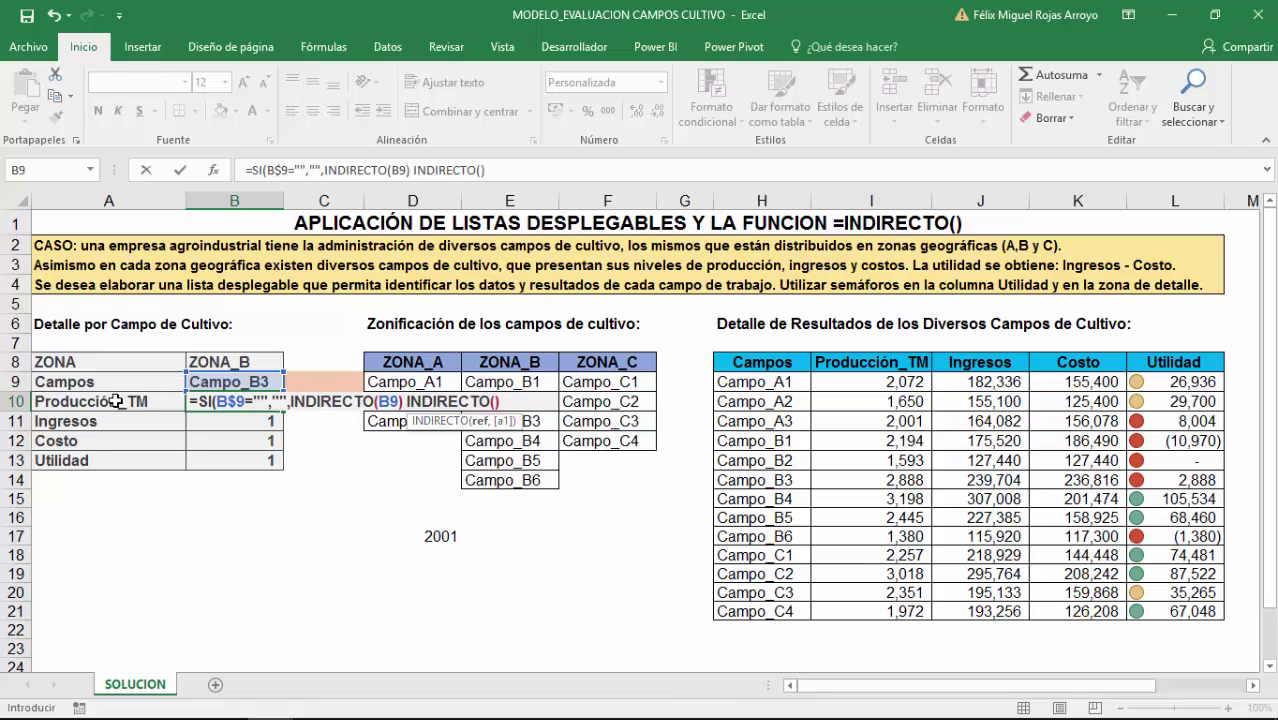
pyautogui.click(116, 401)
pyautogui.write(')')
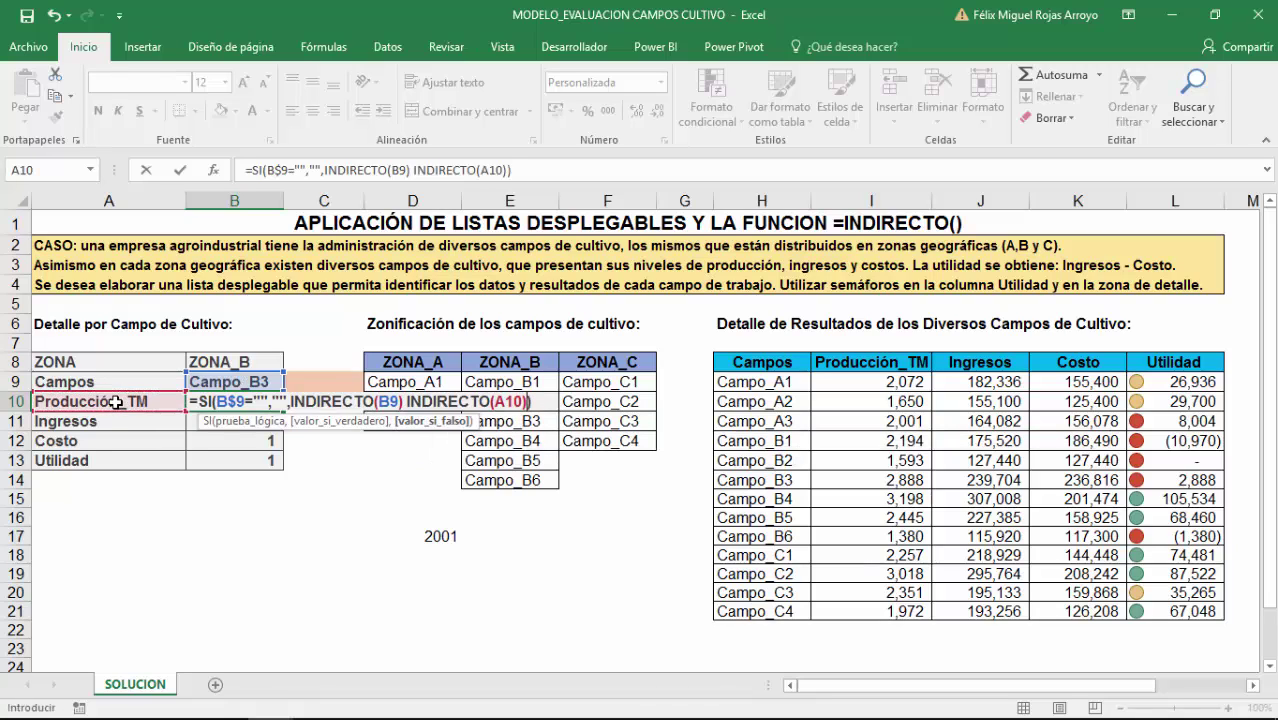
pyautogui.press('Return')
# Lock the row of the B9 reference in B10's formula as B$9
pyautogui.press('Up')
pyautogui.press('F2')
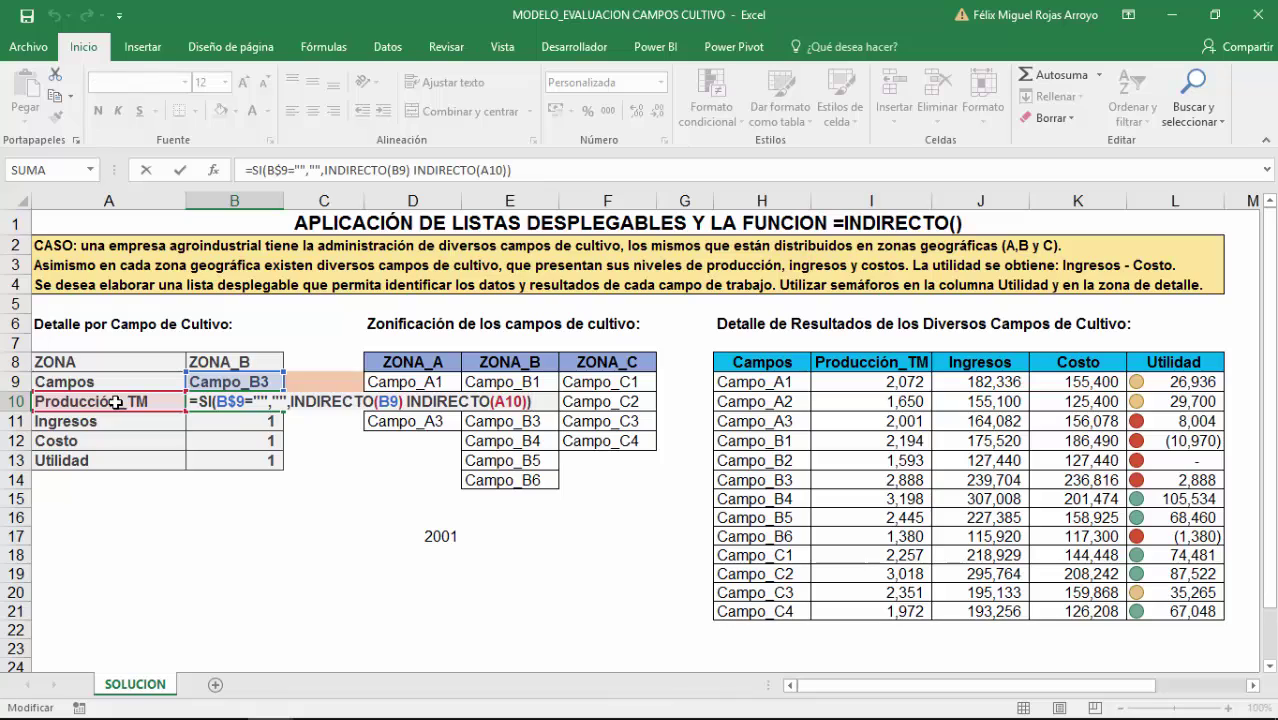
pyautogui.press('Left')
pyautogui.press('Left')
pyautogui.press('Left')
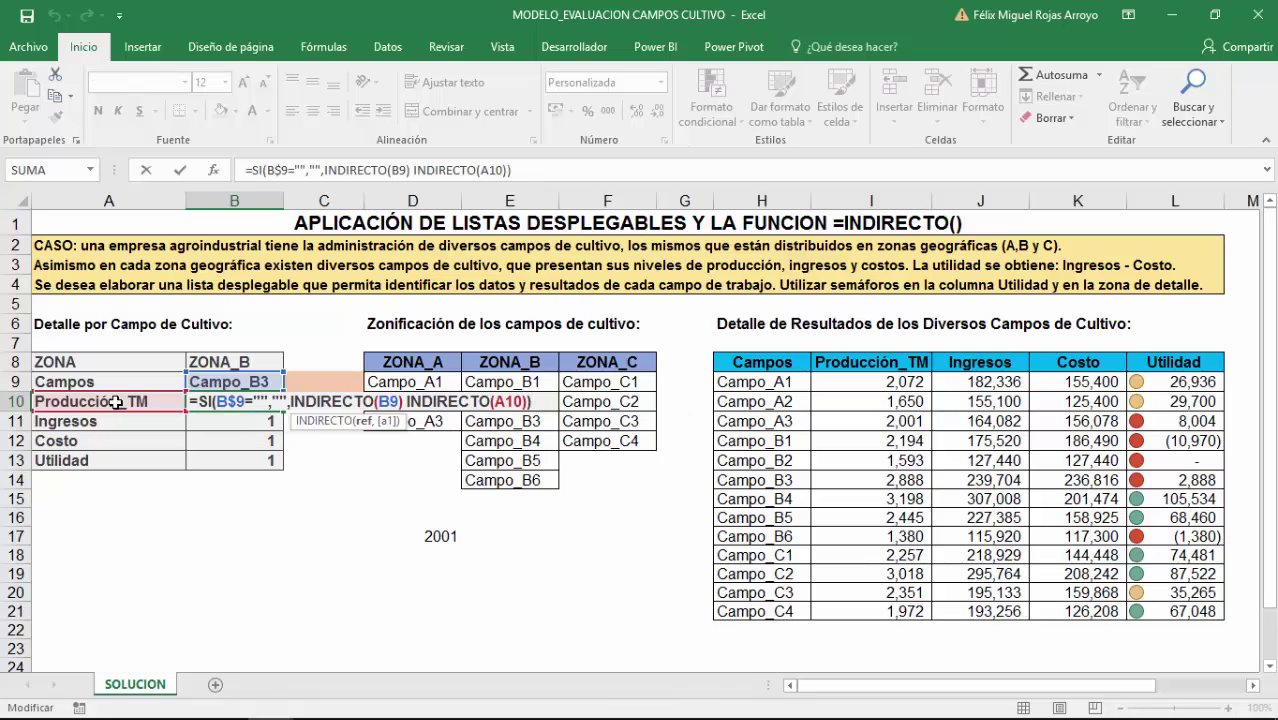
pyautogui.write('$')
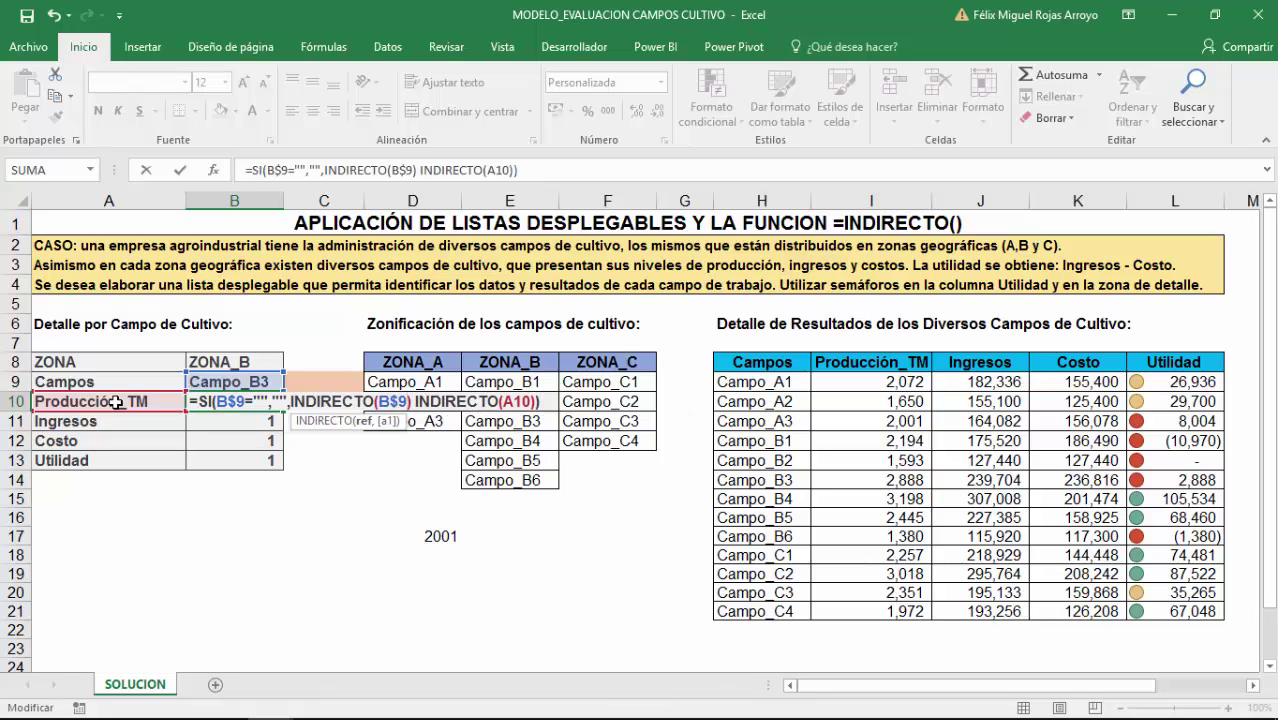
pyautogui.press('Return')
pyautogui.click(221, 401)
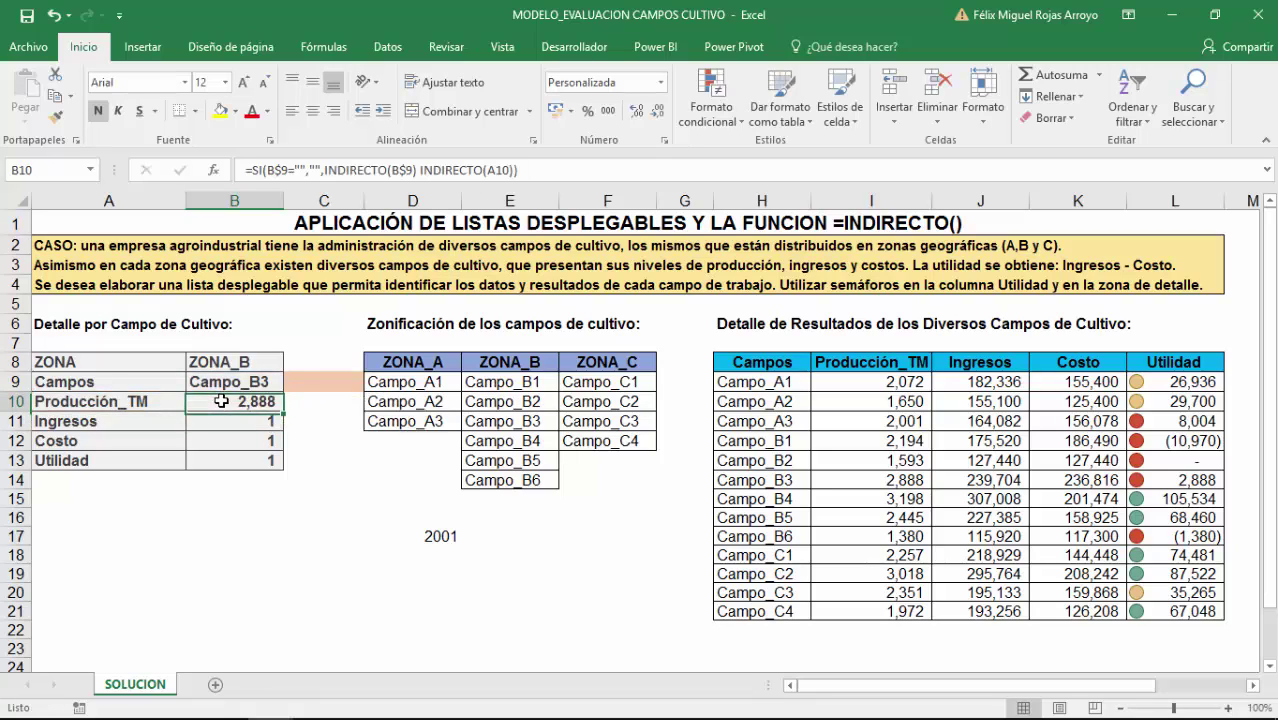
# Fill B10's formula down through B13 and pick Campo_B3 in B9
pyautogui.moveTo(283, 410); pyautogui.dragTo(285, 463)
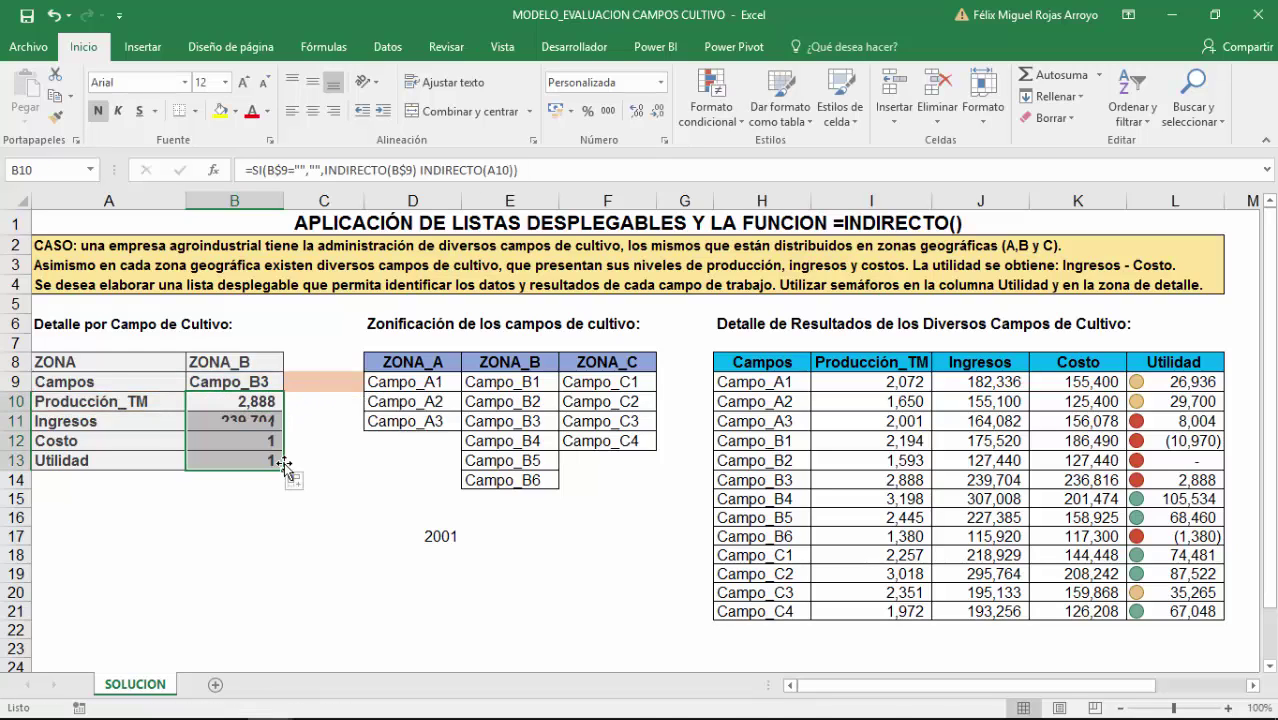
pyautogui.click(256, 382)
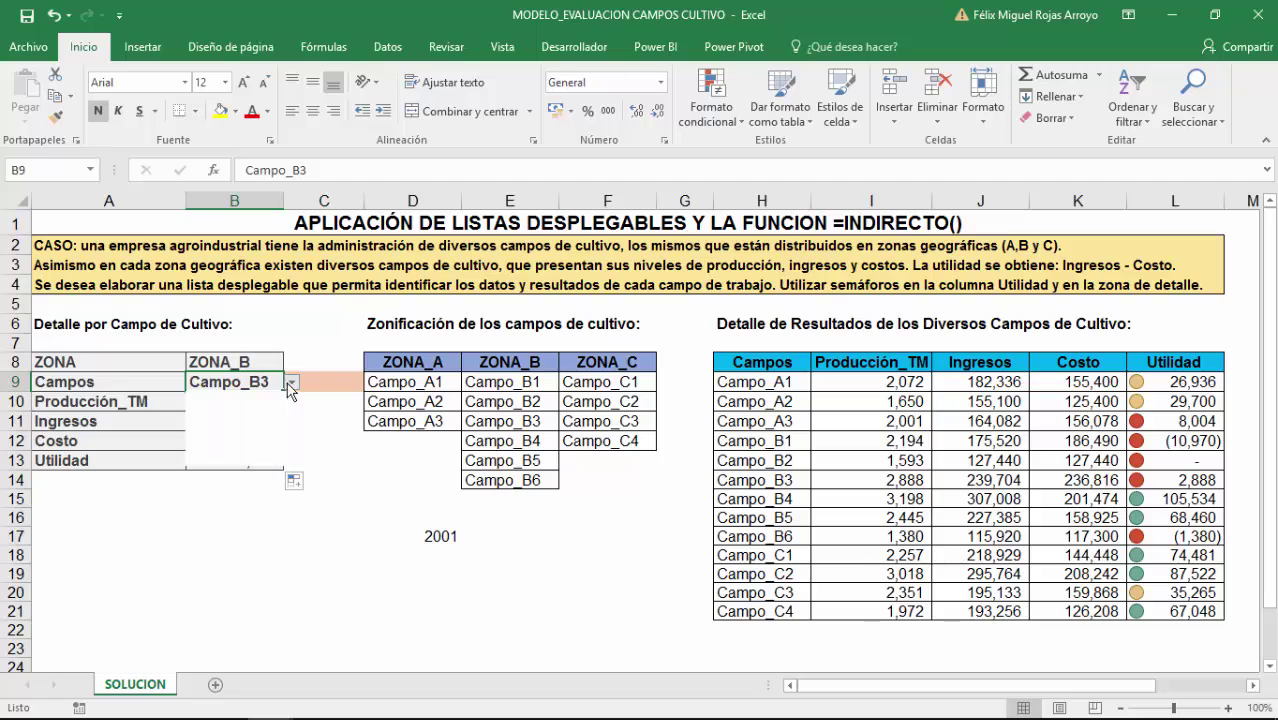
pyautogui.click(291, 382)
pyautogui.click(239, 430)
# Test the dropdowns with ZONA_A and Campo_A2, then undo back to ZONA_B and Campo_B2
pyautogui.click(256, 362)
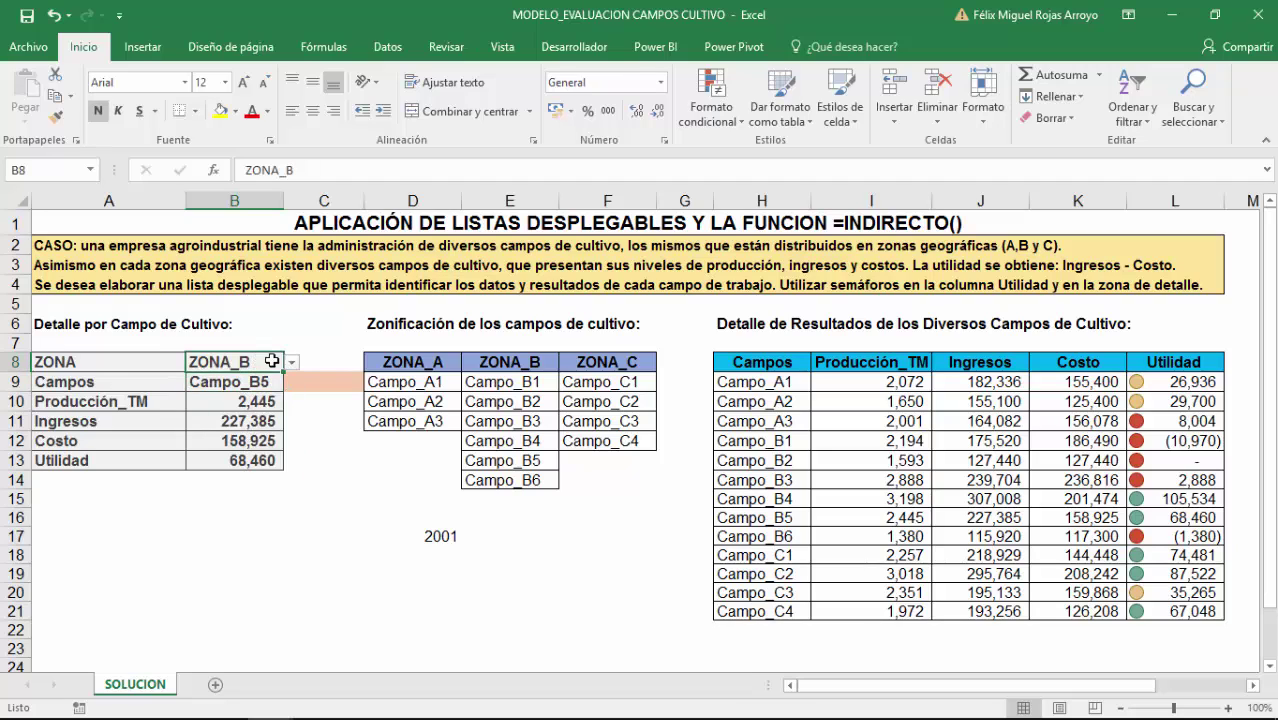
pyautogui.click(291, 362)
pyautogui.click(250, 382)
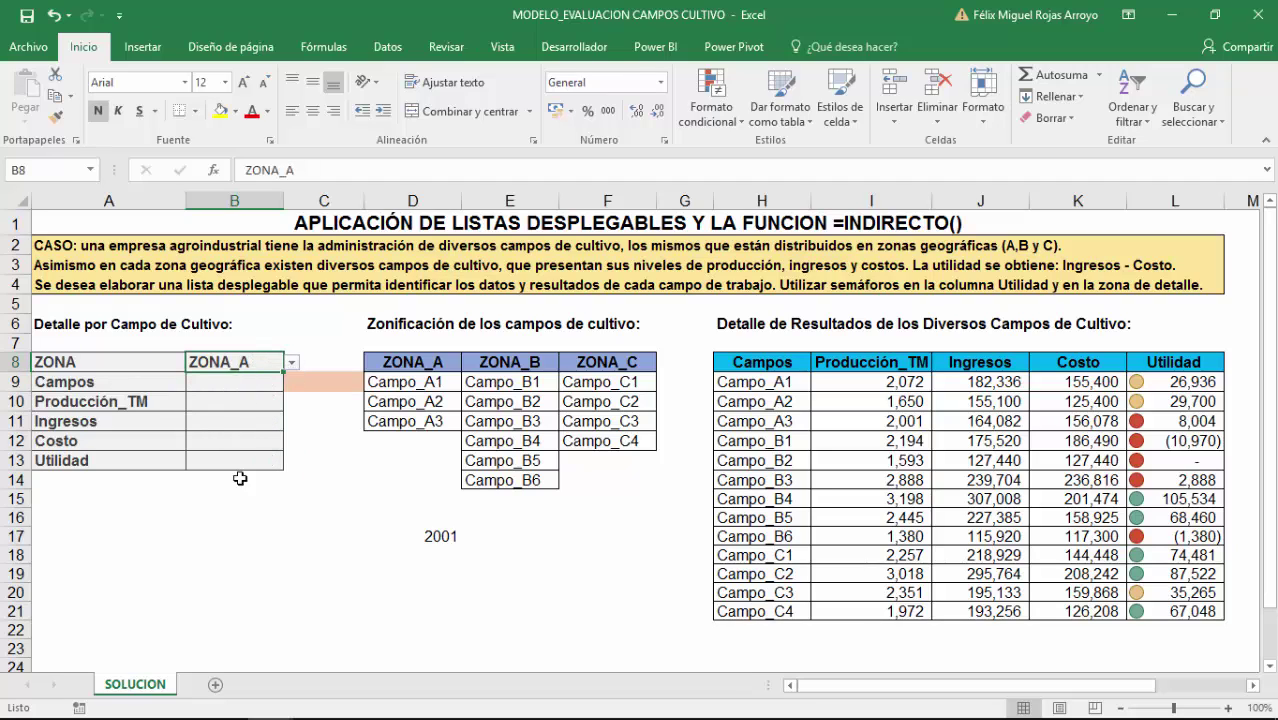
pyautogui.click(248, 384)
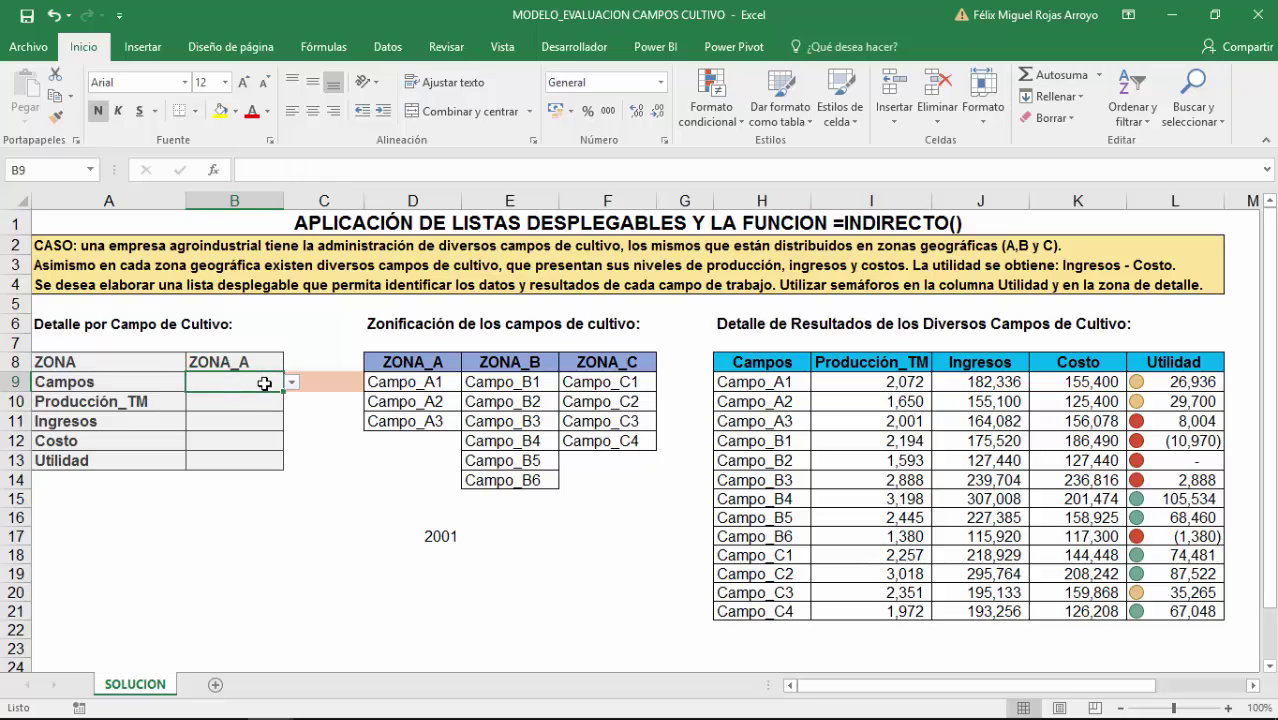
pyautogui.click(291, 382)
pyautogui.click(245, 412)
pyautogui.click(279, 366)
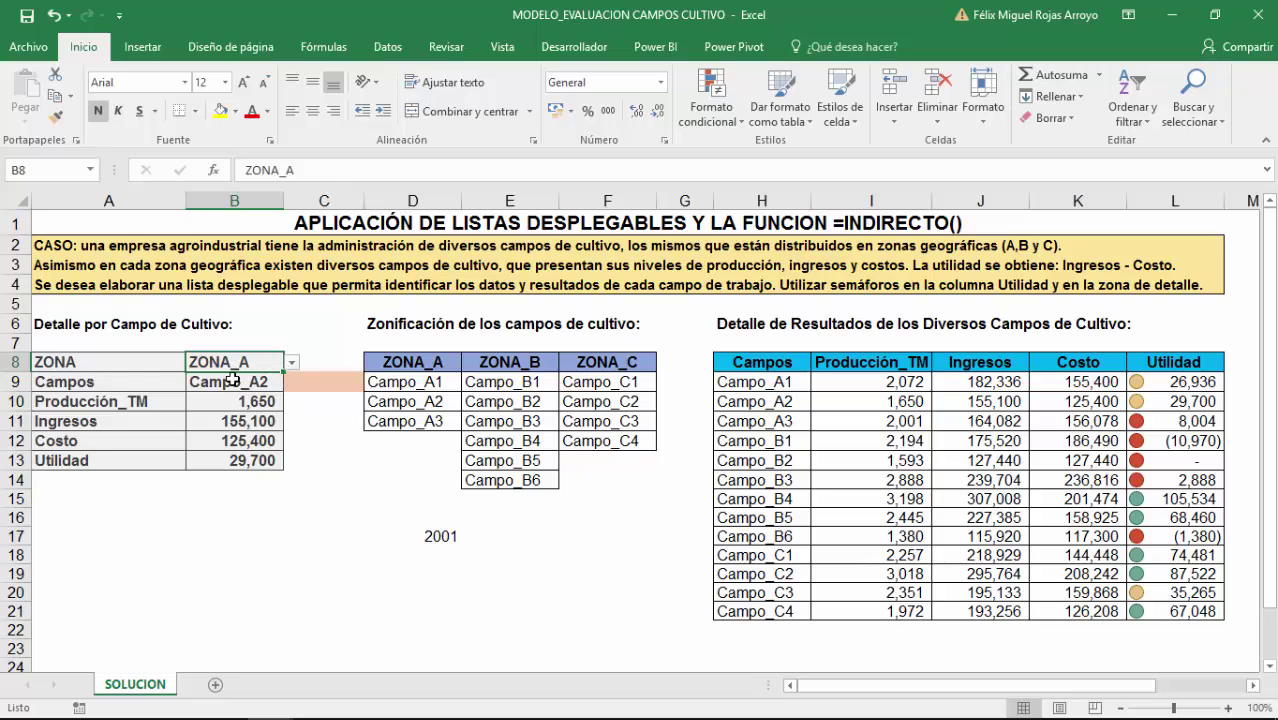
pyautogui.hotkey('ctrl', 'z')
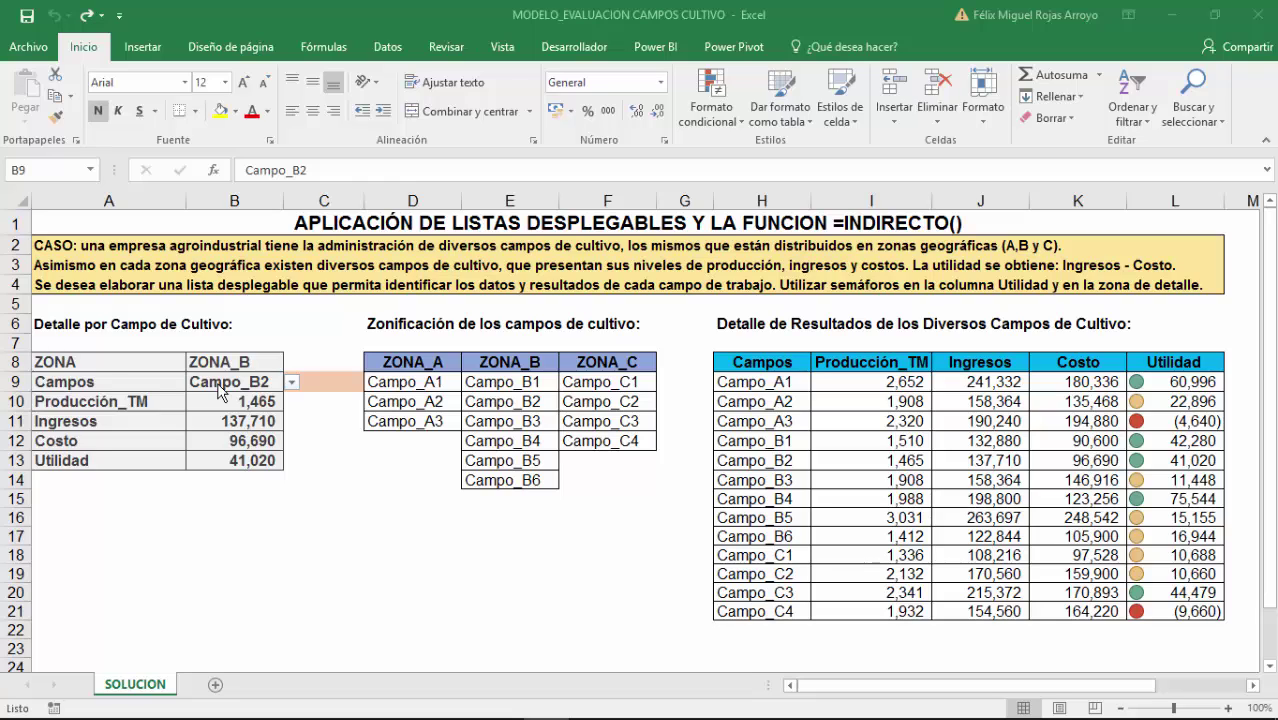
# Open C9's error-check formula for editing
pyautogui.click(242, 381)
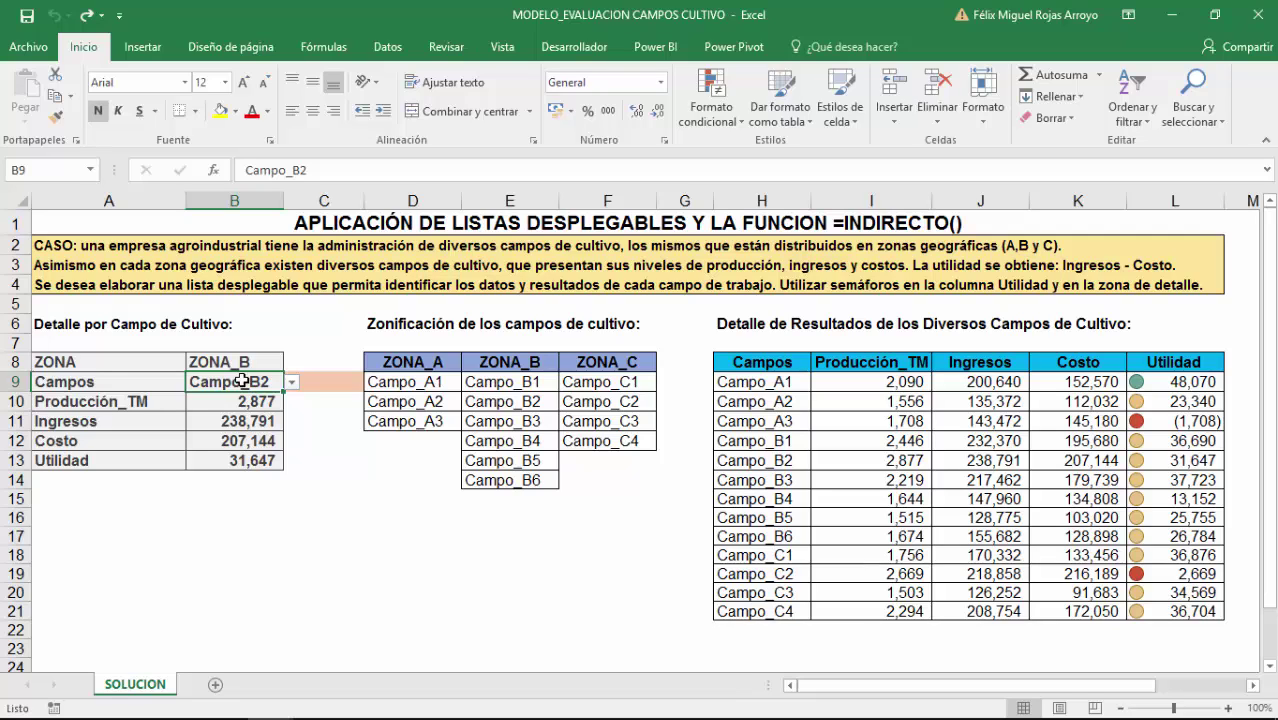
pyautogui.click(336, 383)
pyautogui.doubleClick(336, 383)
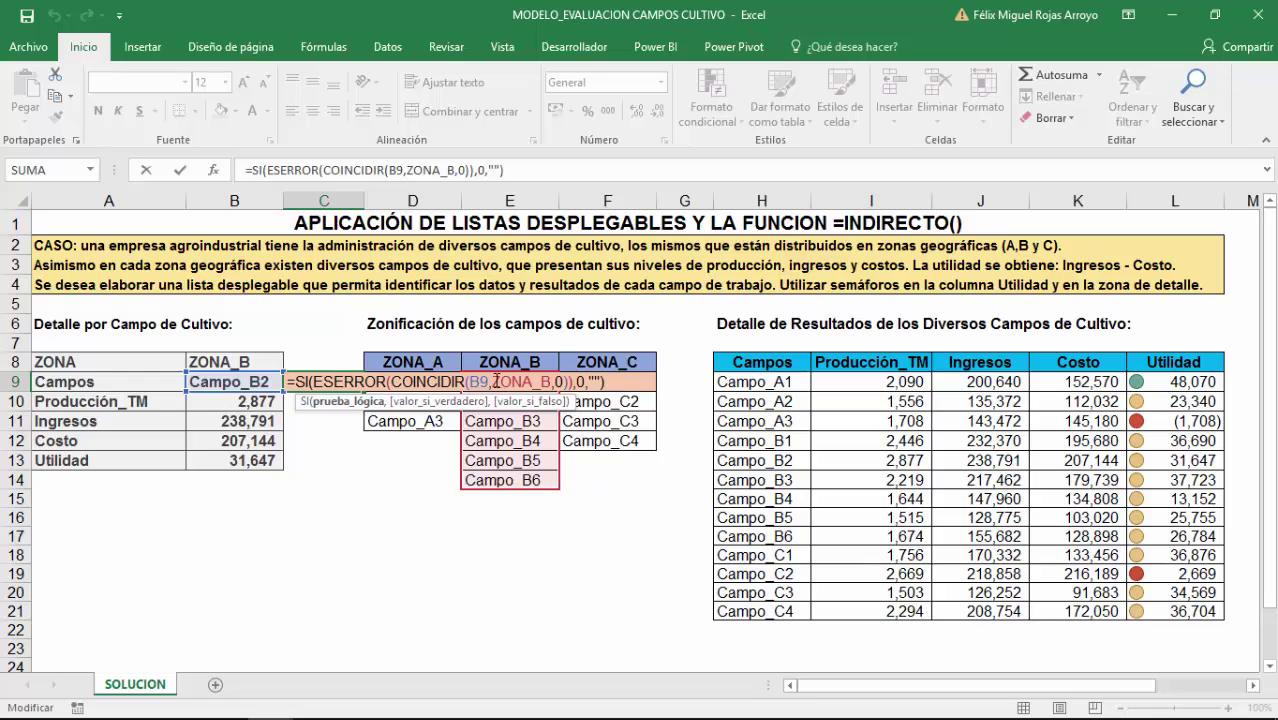
# Replace ZONA_B with INDIRECTO(B8) inside C9's COINCIDIR check formula
pyautogui.moveTo(493, 381); pyautogui.dragTo(551, 381)
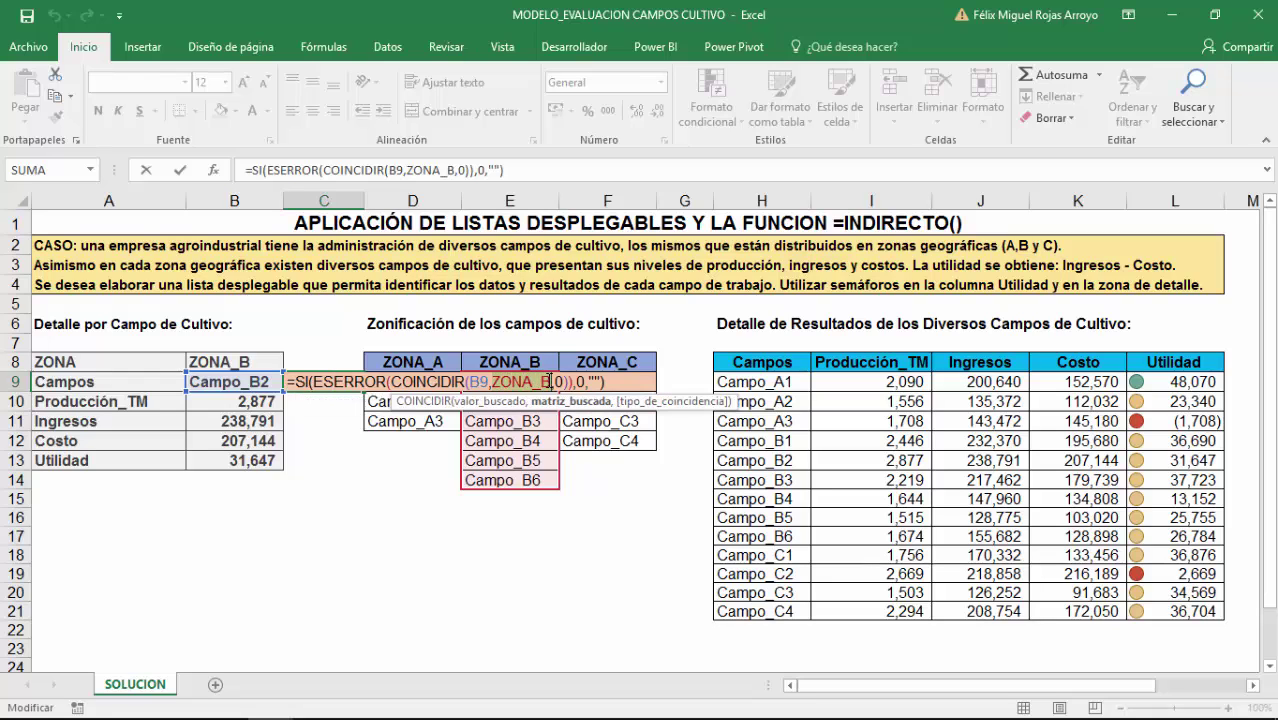
pyautogui.press('BackSpace')
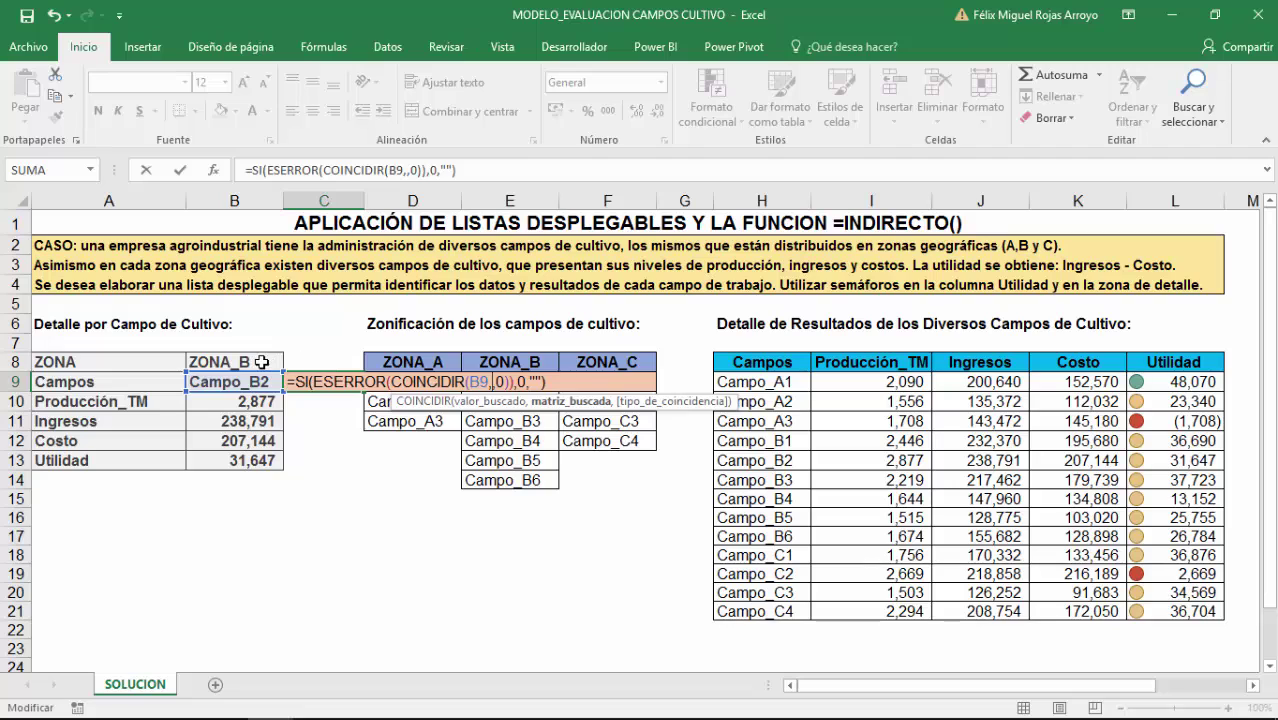
pyautogui.click(256, 362)
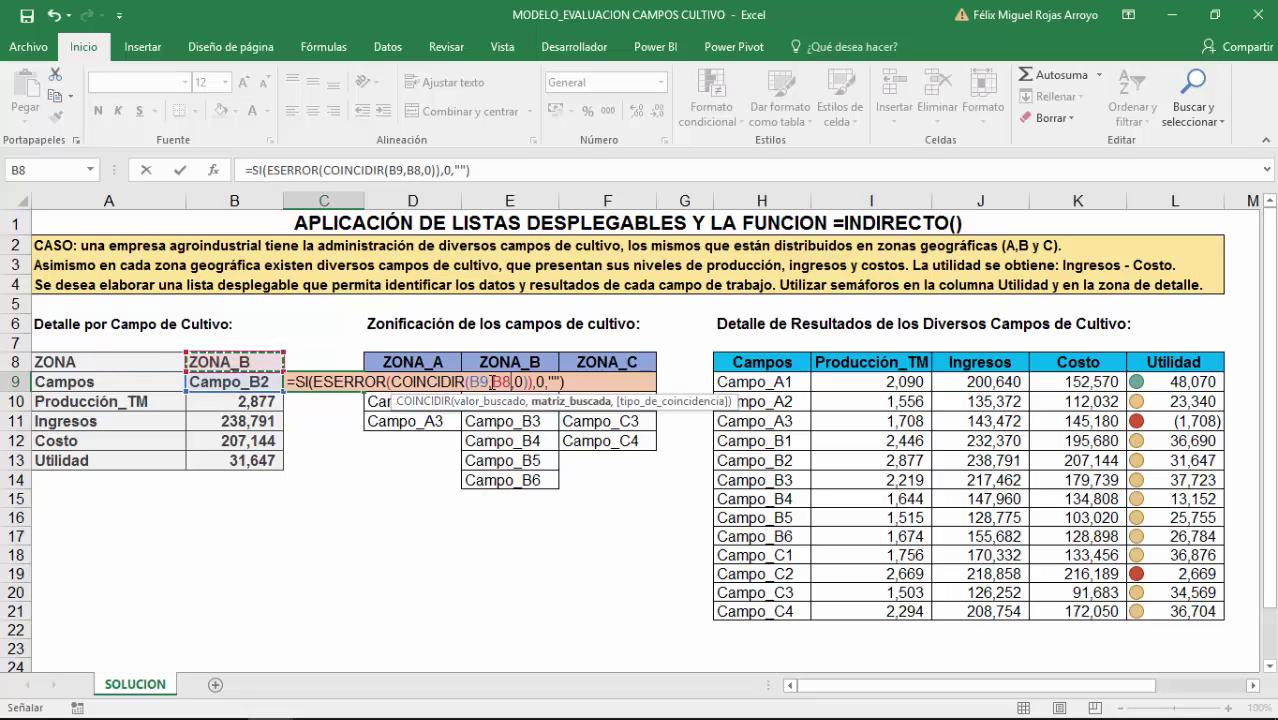
pyautogui.press('F2')
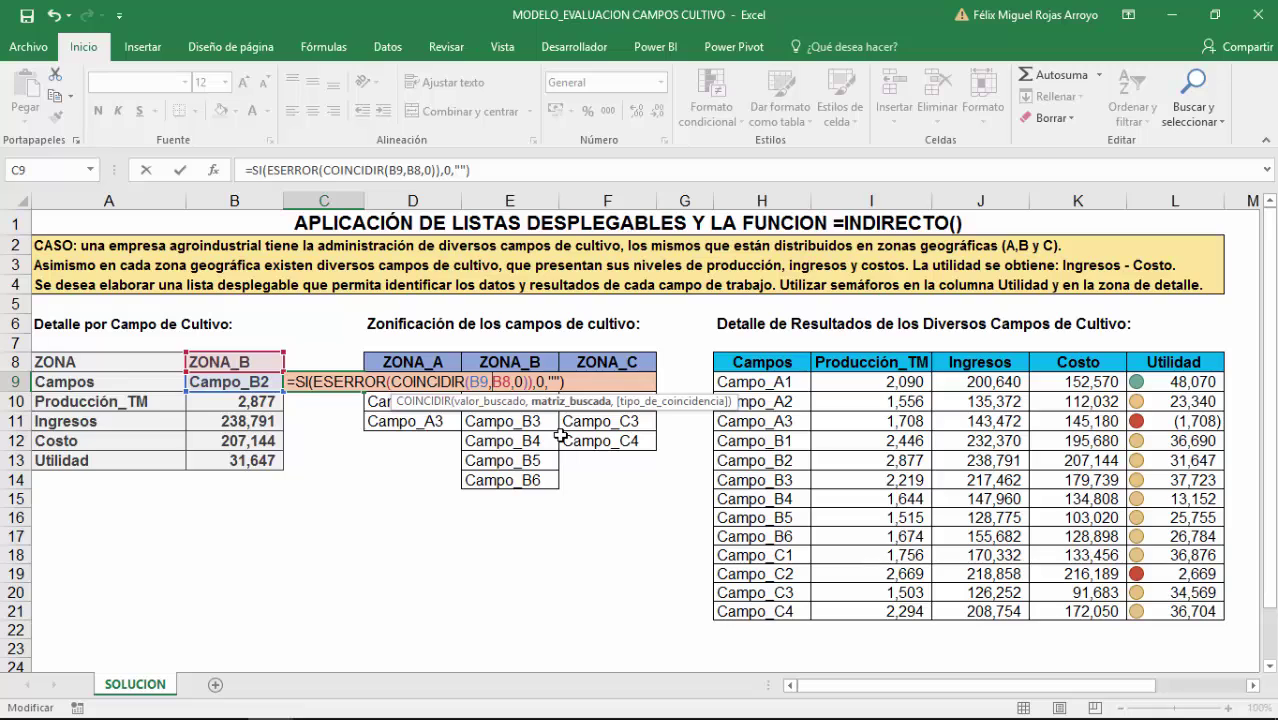
pyautogui.write('INDIRECTO(B8')
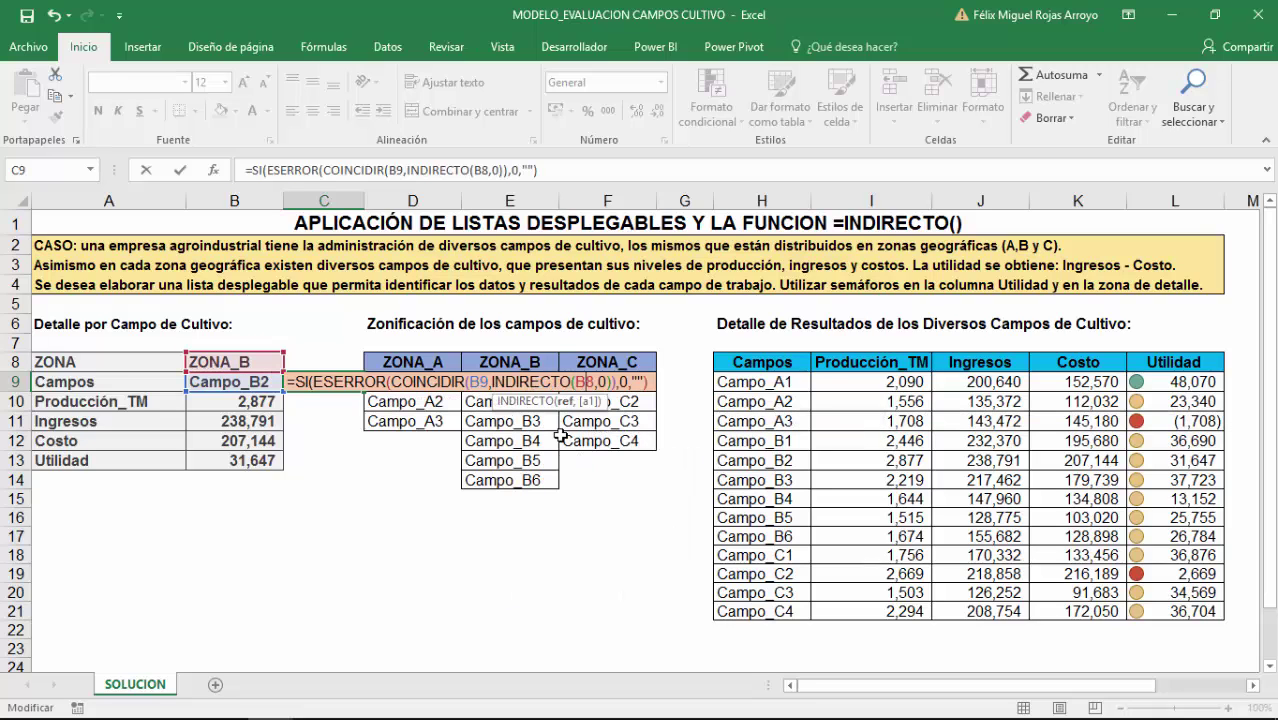
pyautogui.write(')')
pyautogui.press('Return')
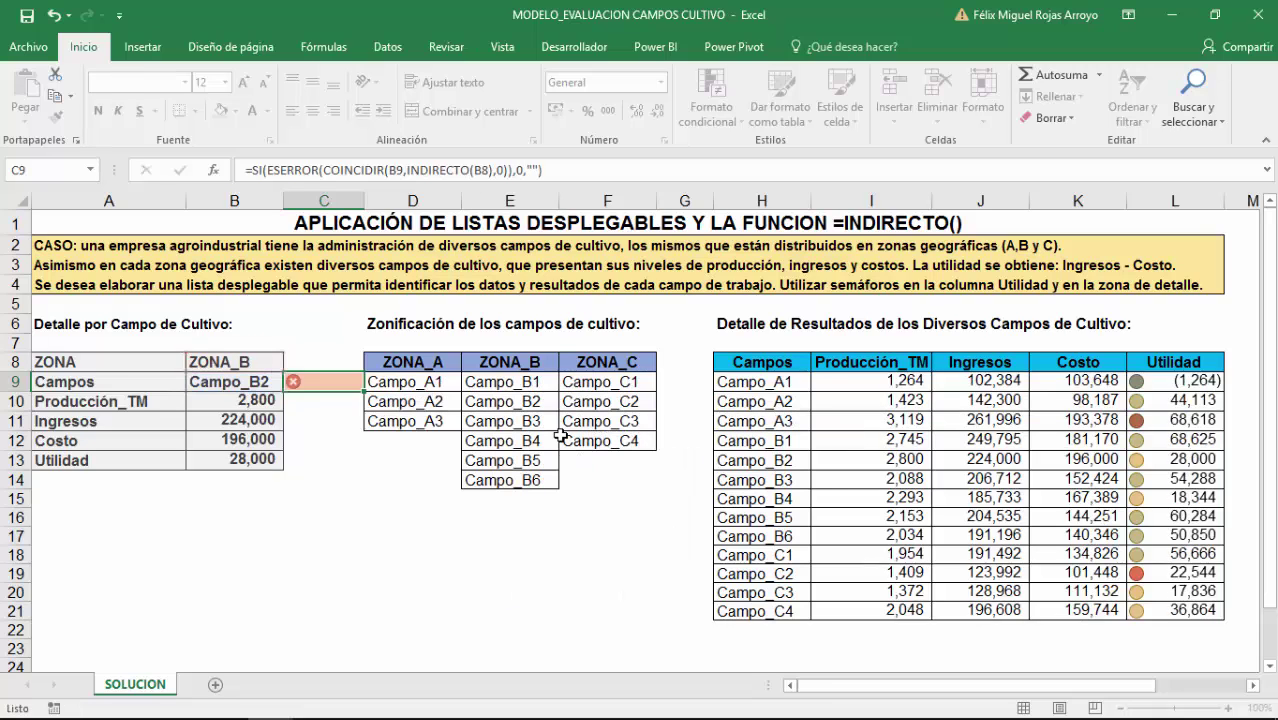
# Set the zone to ZONA_A and the field to Campo_A1
pyautogui.click(244, 362)
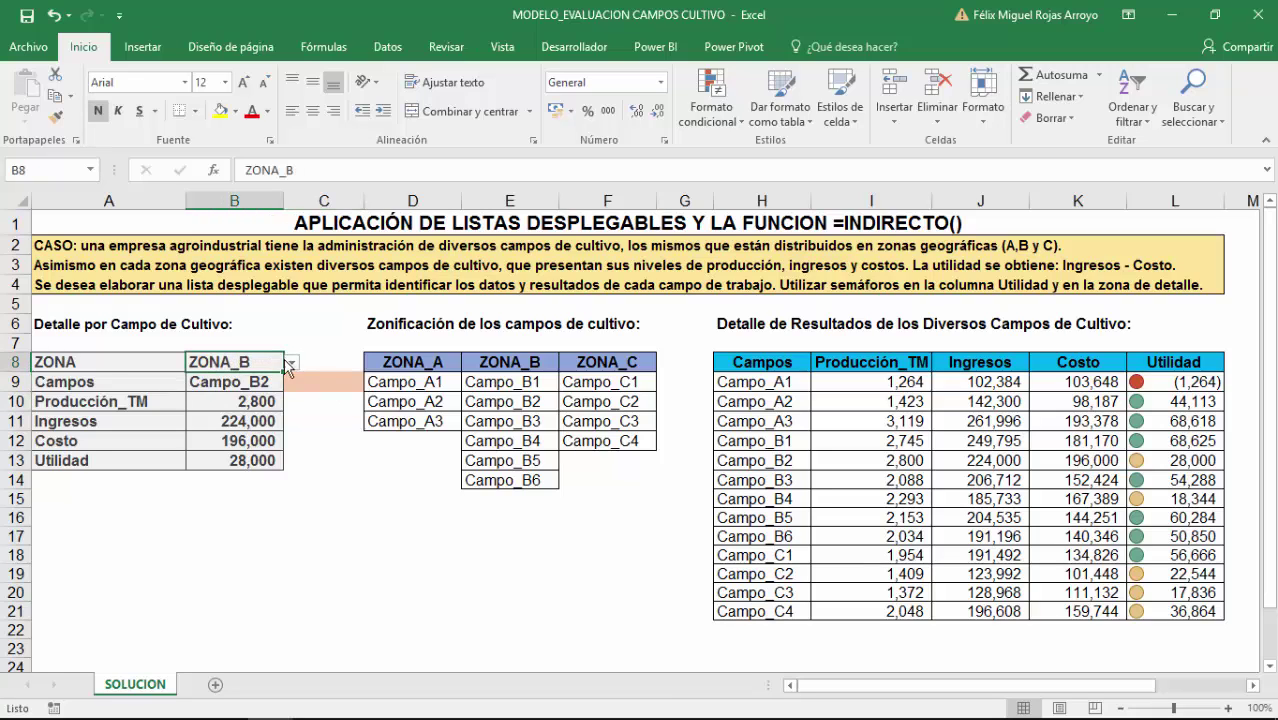
pyautogui.click(292, 362)
pyautogui.click(236, 380)
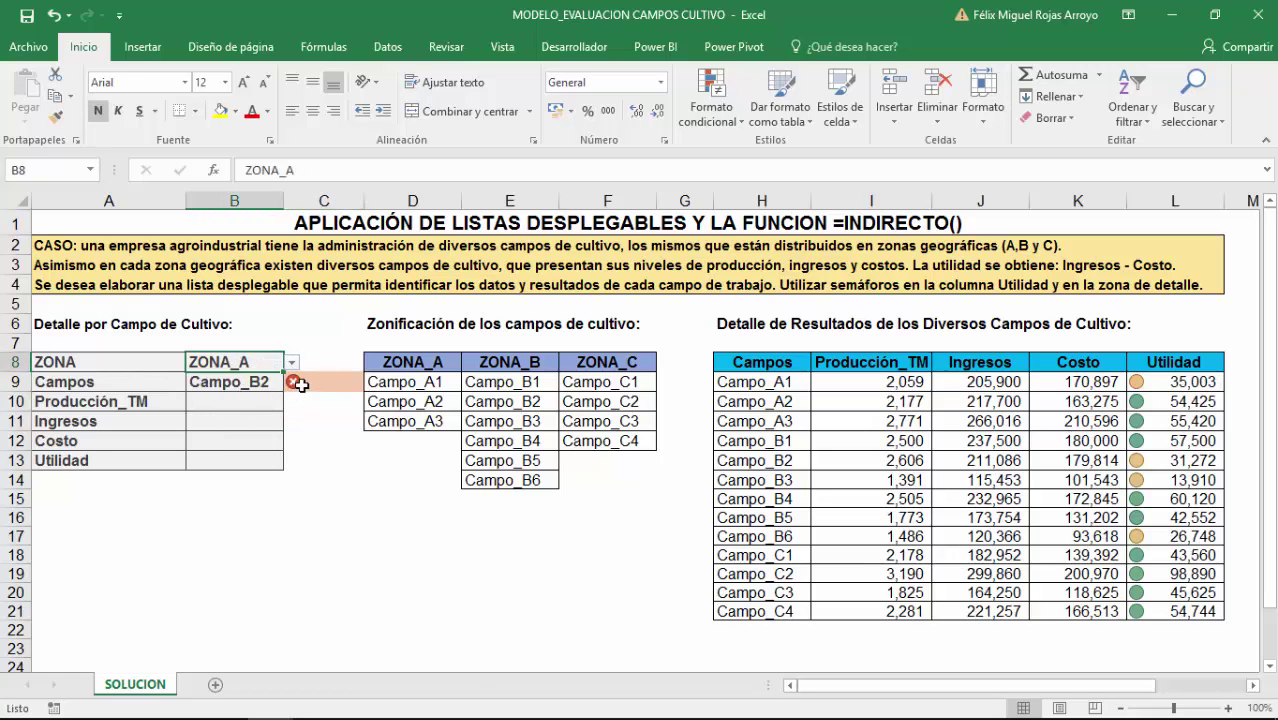
pyautogui.moveTo(244, 399); pyautogui.dragTo(244, 460)
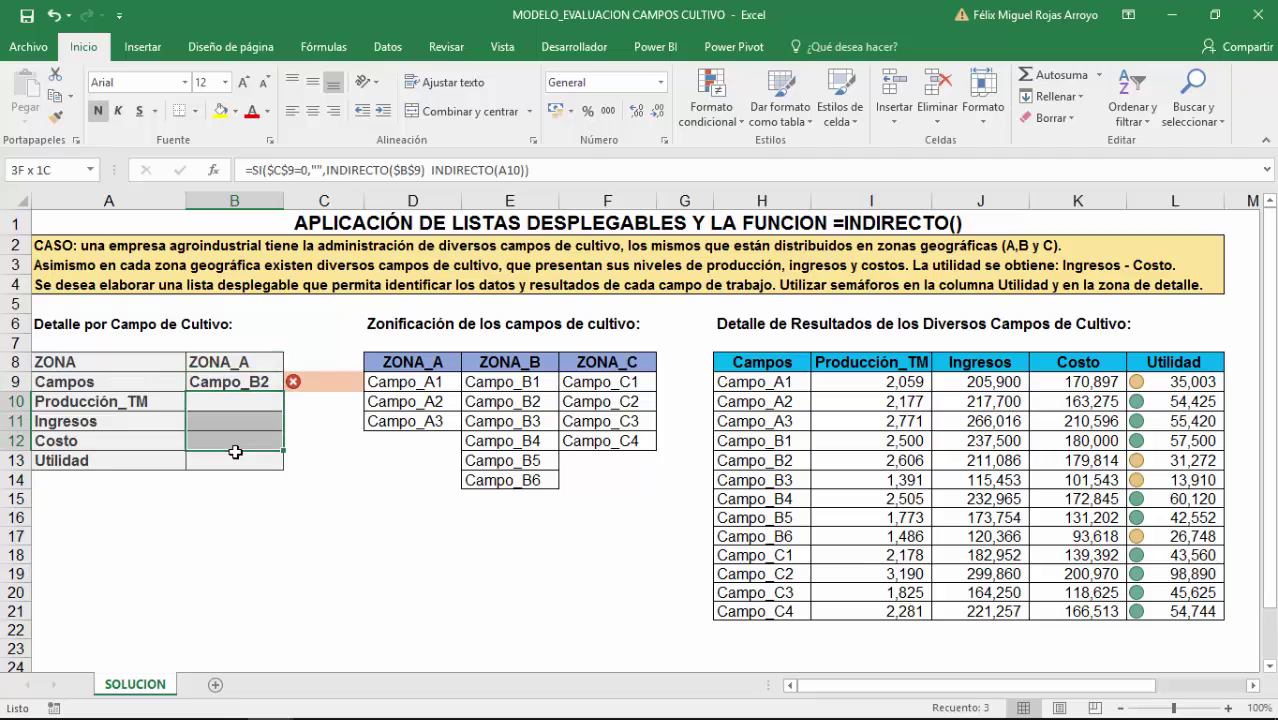
pyautogui.click(271, 375)
pyautogui.click(291, 382)
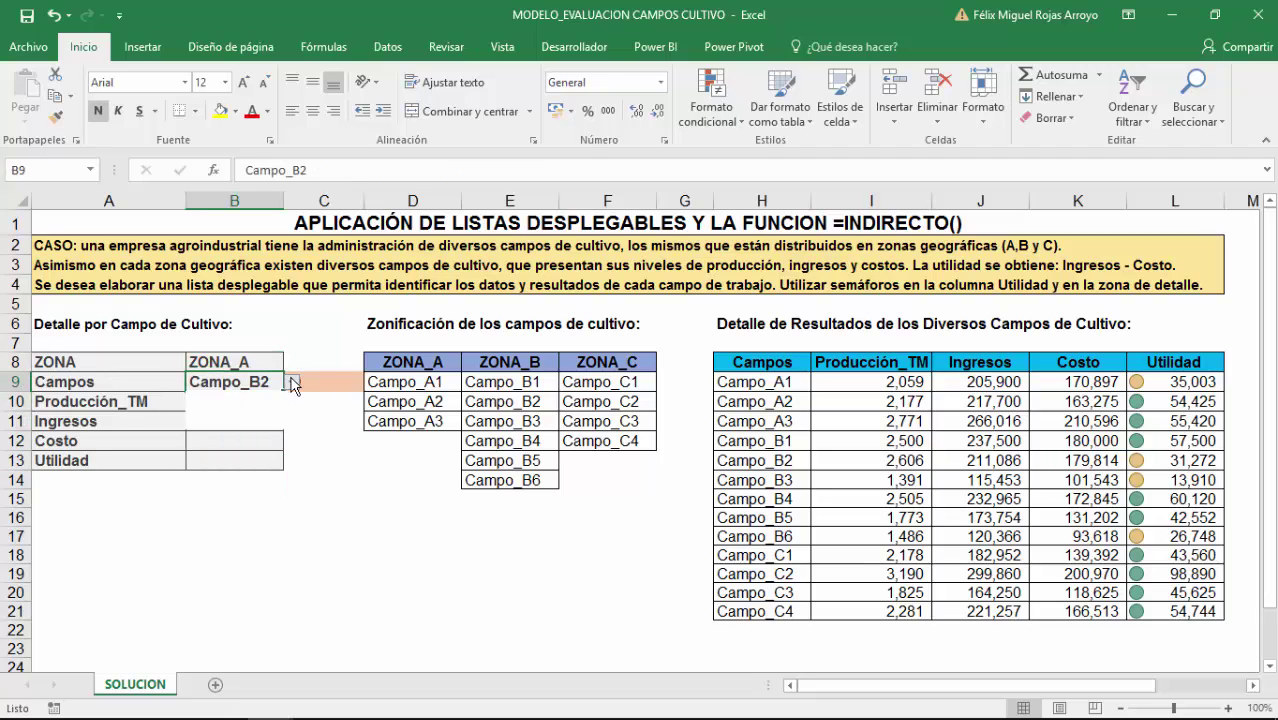
pyautogui.click(236, 399)
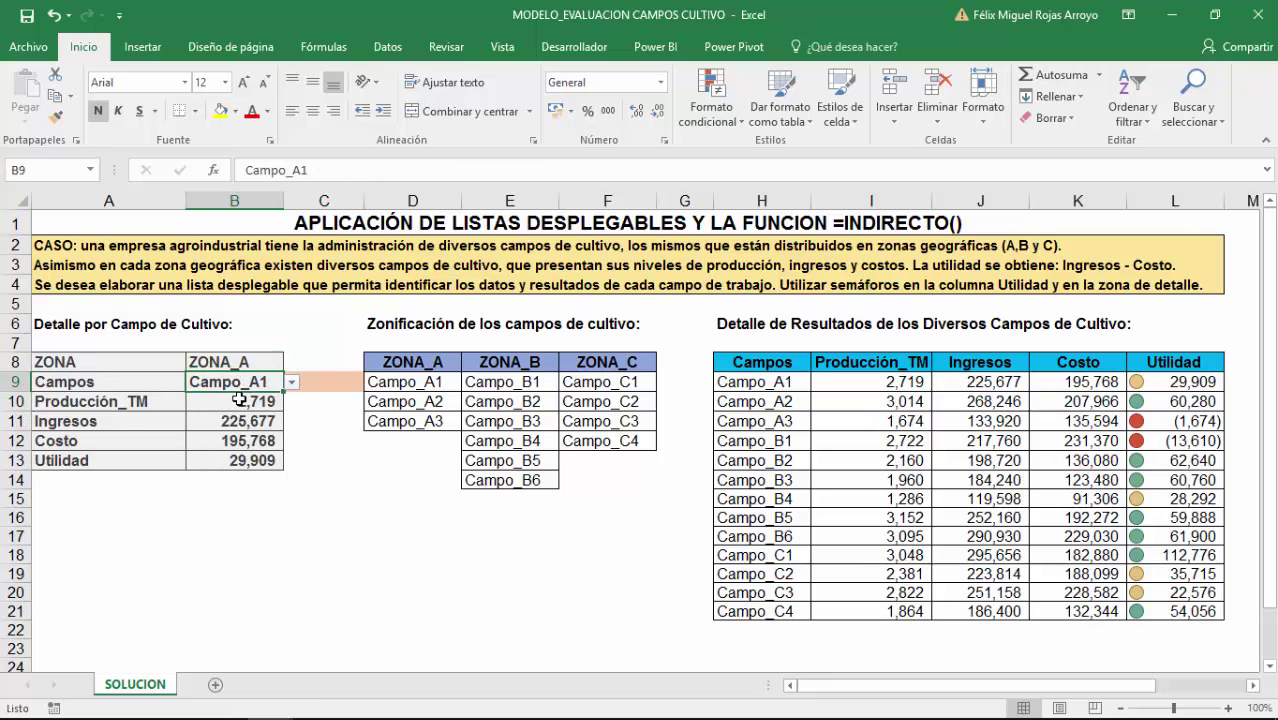
# Switch the zone to ZONA_C and pick Campo_C2 as the field
pyautogui.click(265, 362)
pyautogui.click(291, 362)
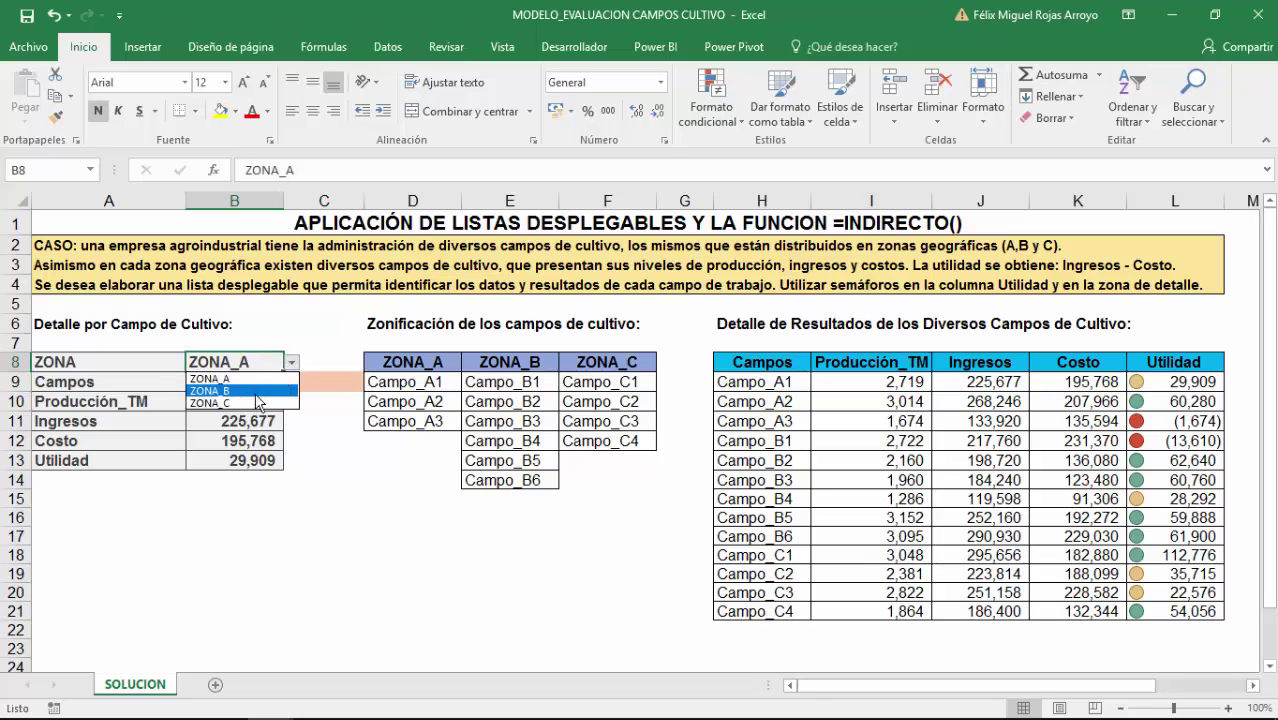
pyautogui.click(230, 403)
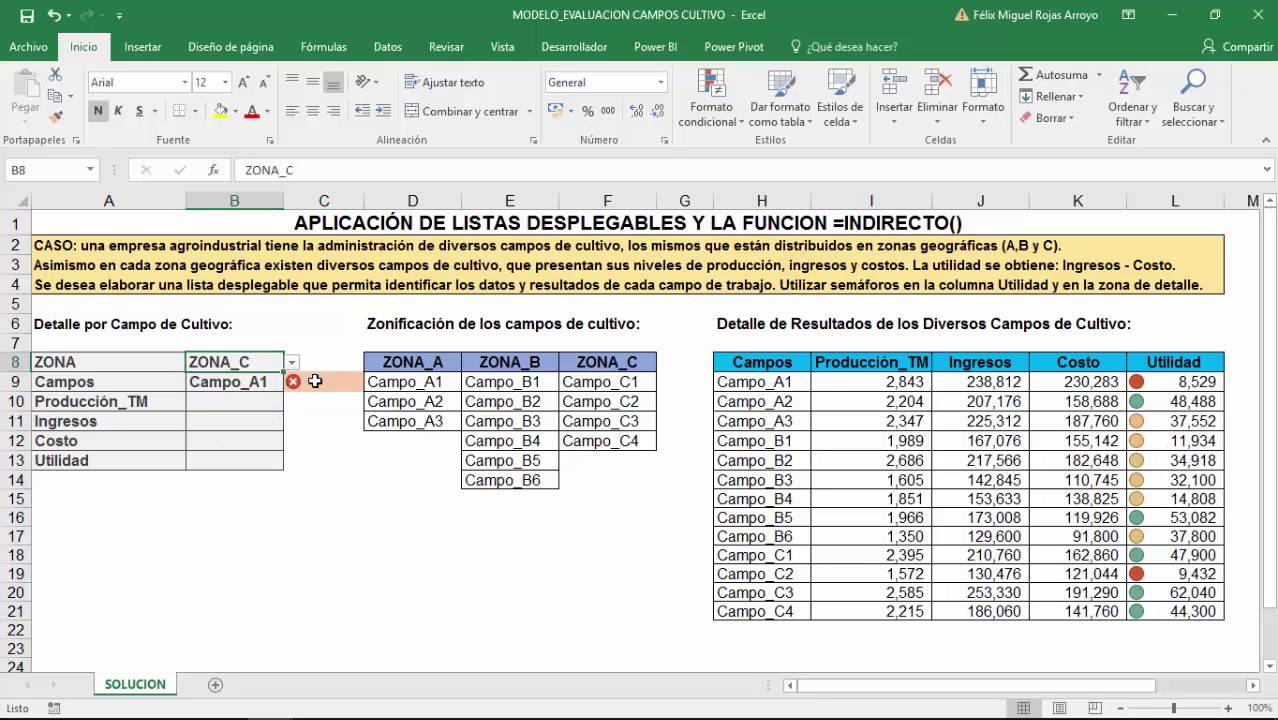
pyautogui.click(268, 383)
pyautogui.click(256, 410)
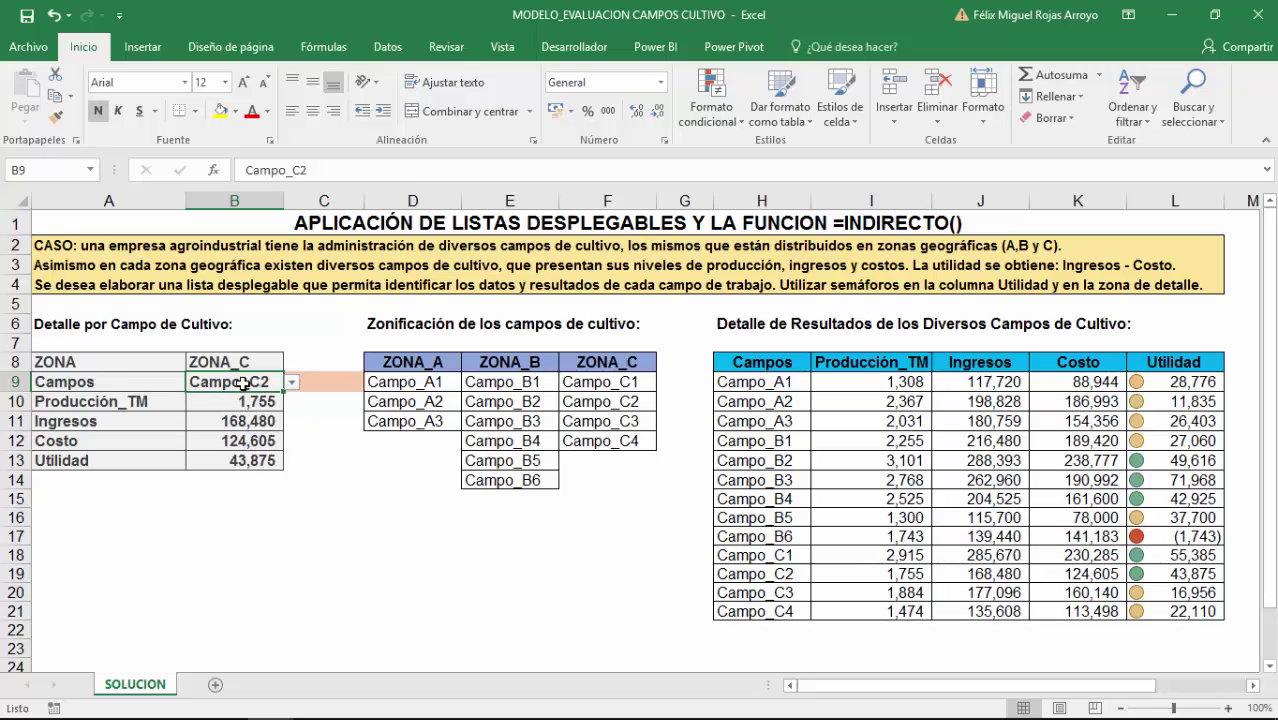
# Change the zone back to ZONA_A, leaving Campo_C2, and inspect B9, B8 and C9
pyautogui.click(260, 361)
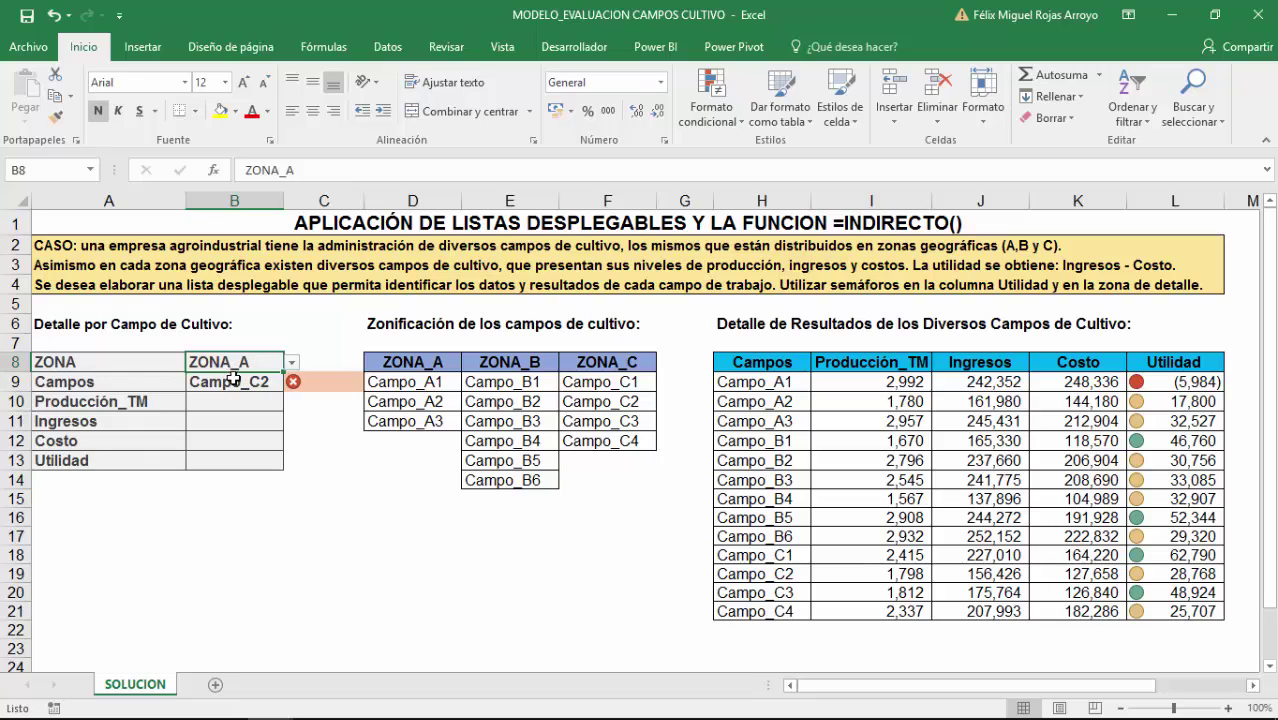
pyautogui.click(233, 379)
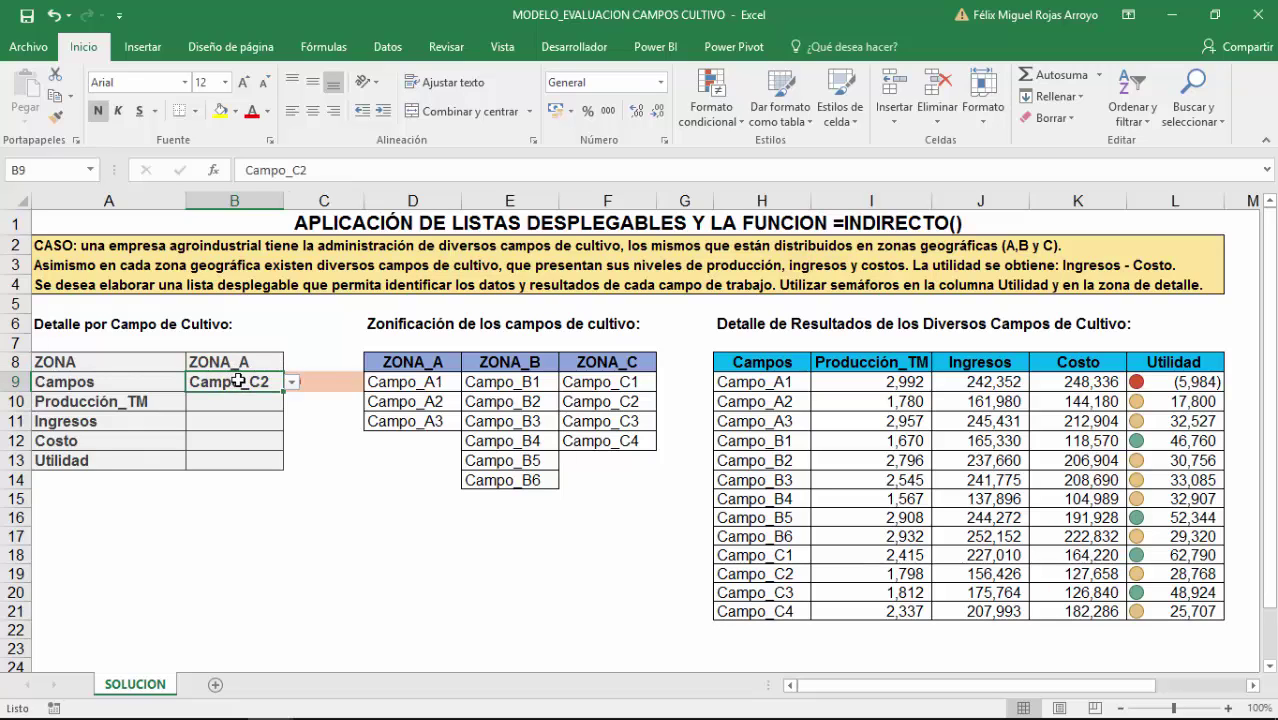
pyautogui.click(254, 363)
pyautogui.click(316, 380)
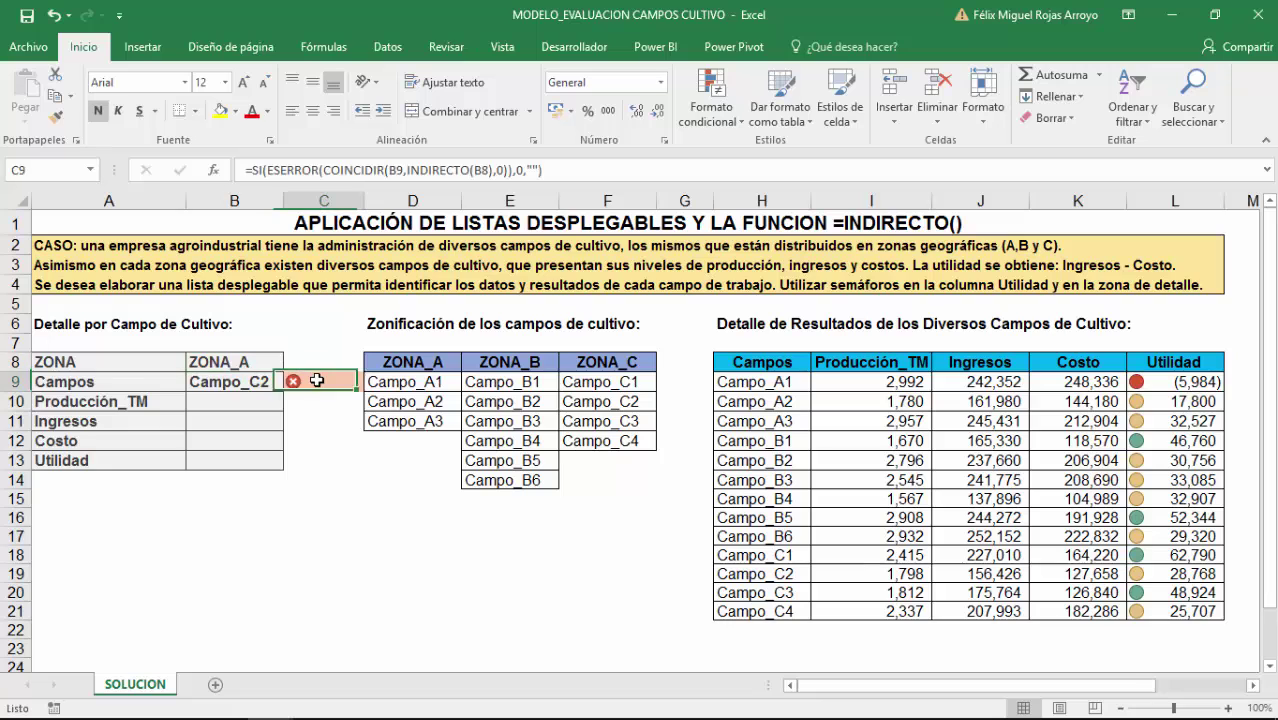
# Review C9's Conjunto de iconos rule in the conditional formatting rules manager
pyautogui.click(711, 105)
pyautogui.click(757, 397)
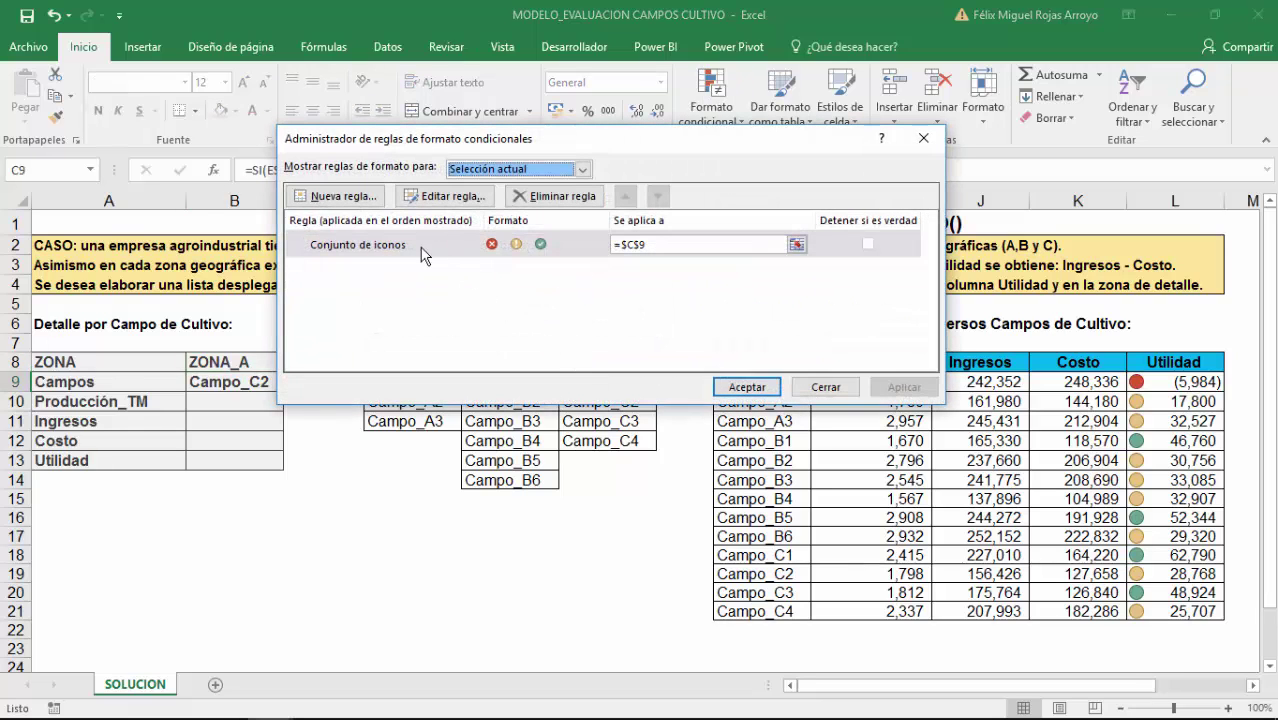
pyautogui.click(805, 387)
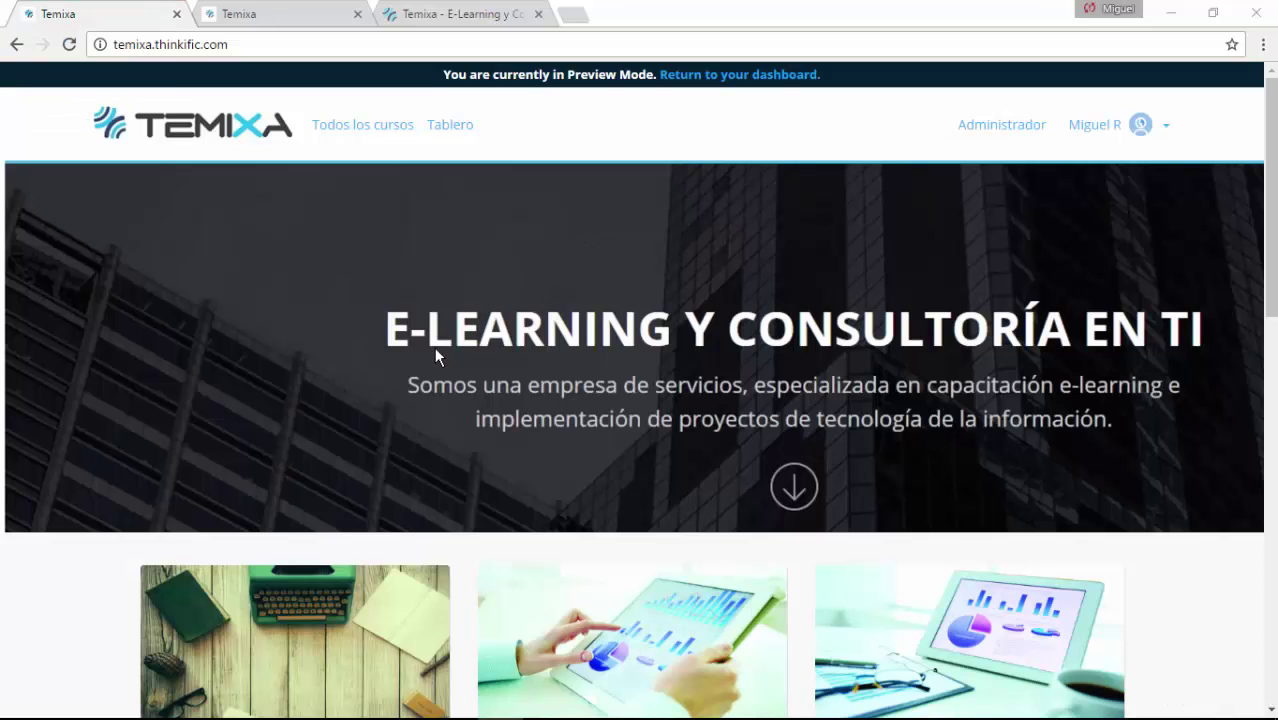
# Browse the Excel 2016 Nivel Básico Archivos Sesión1 and Sesión 1 pages, then show temixa.com
pyautogui.scroll(-2, 435, 352)
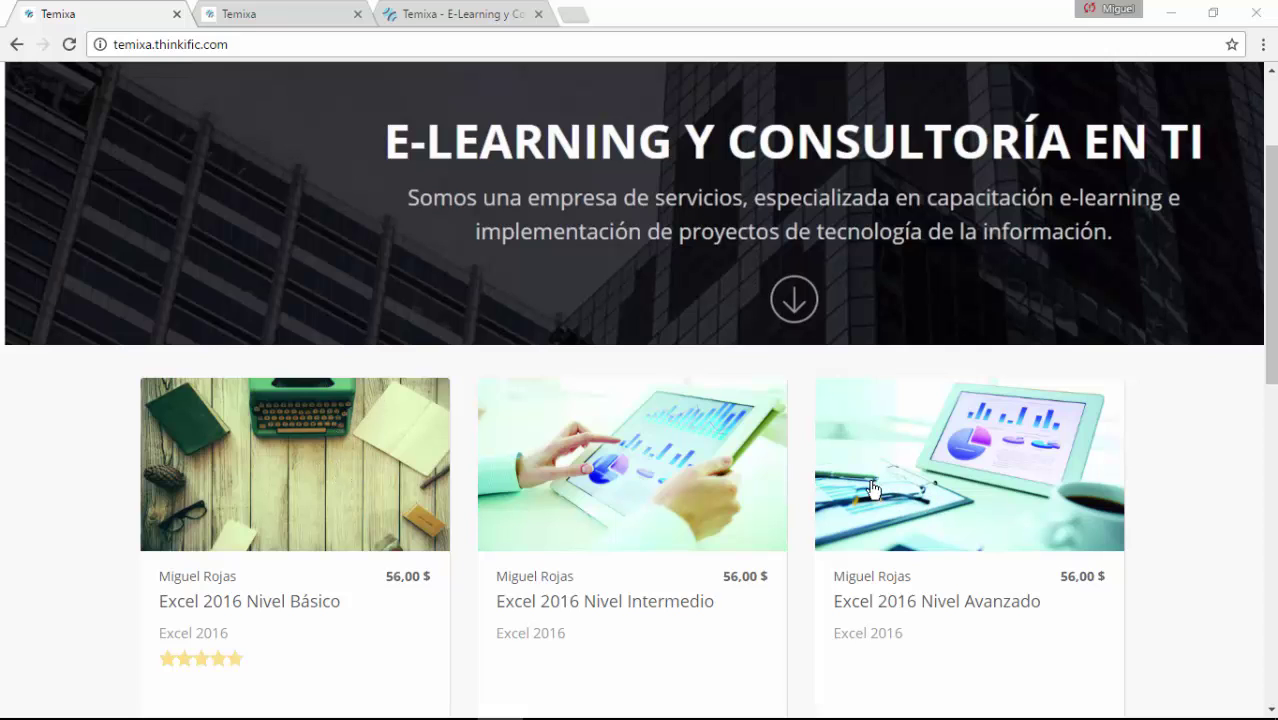
pyautogui.click(258, 16)
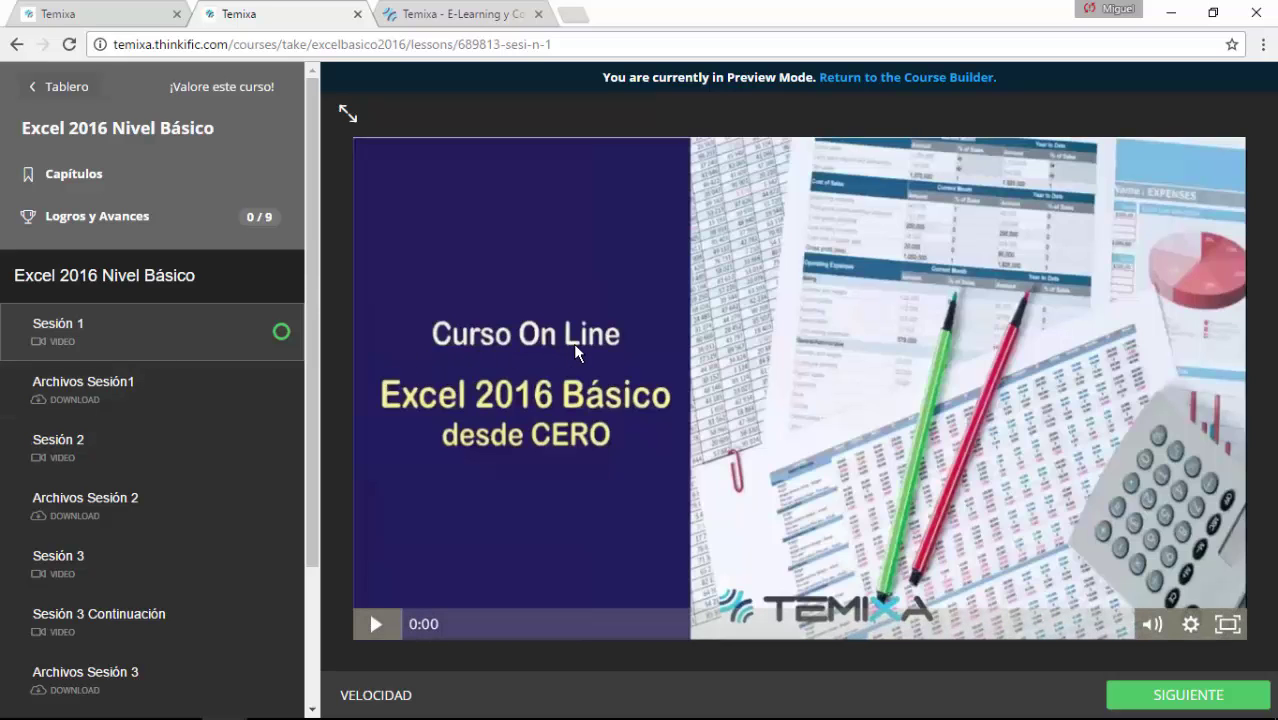
pyautogui.click(165, 378)
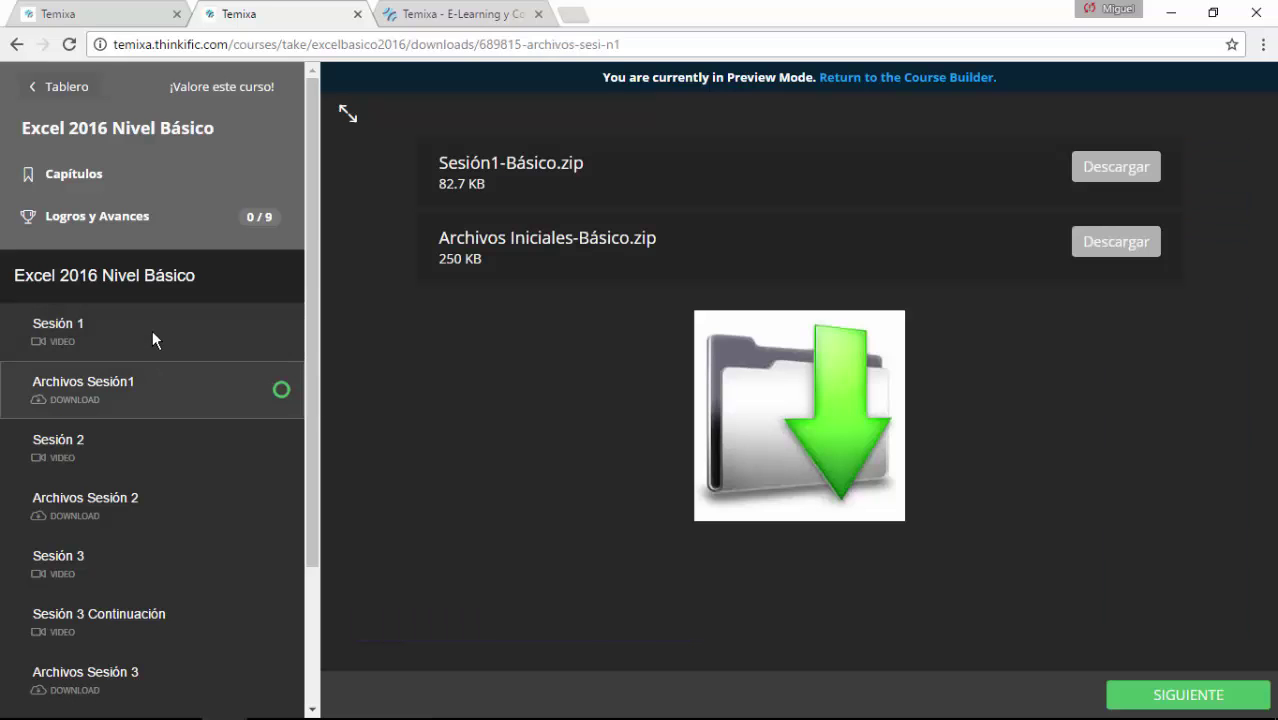
pyautogui.click(152, 330)
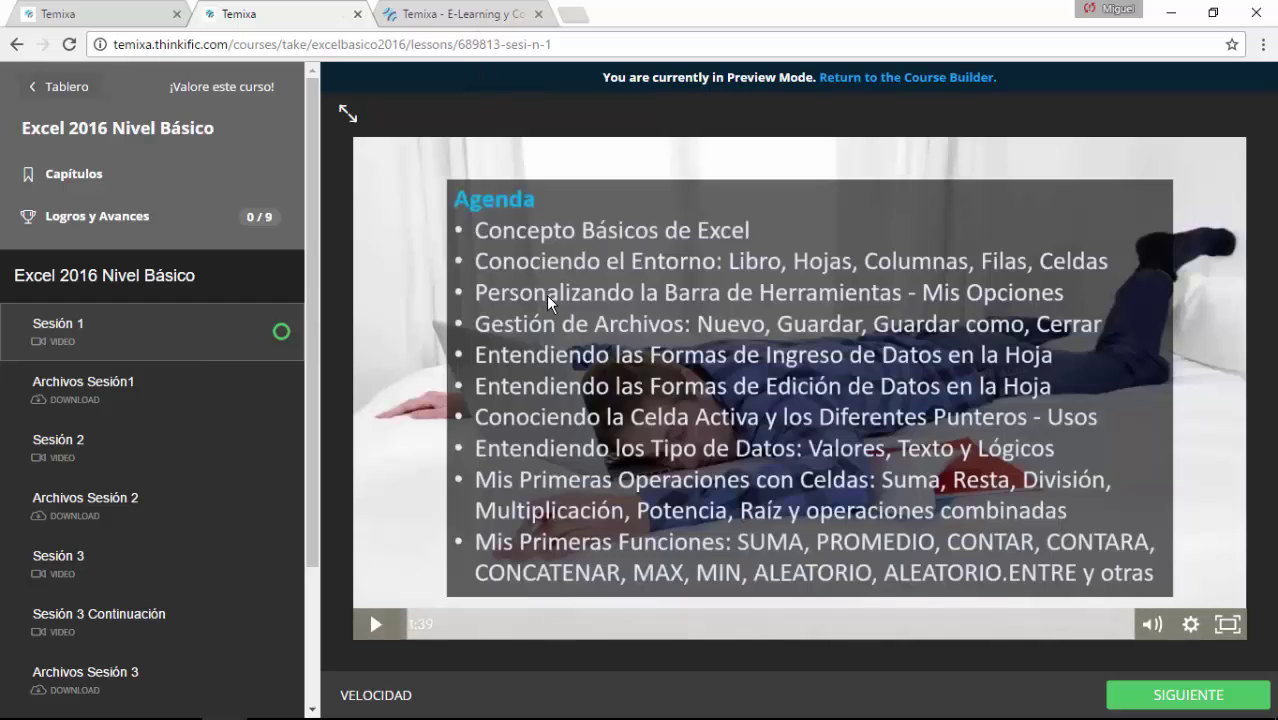
pyautogui.click(466, 15)
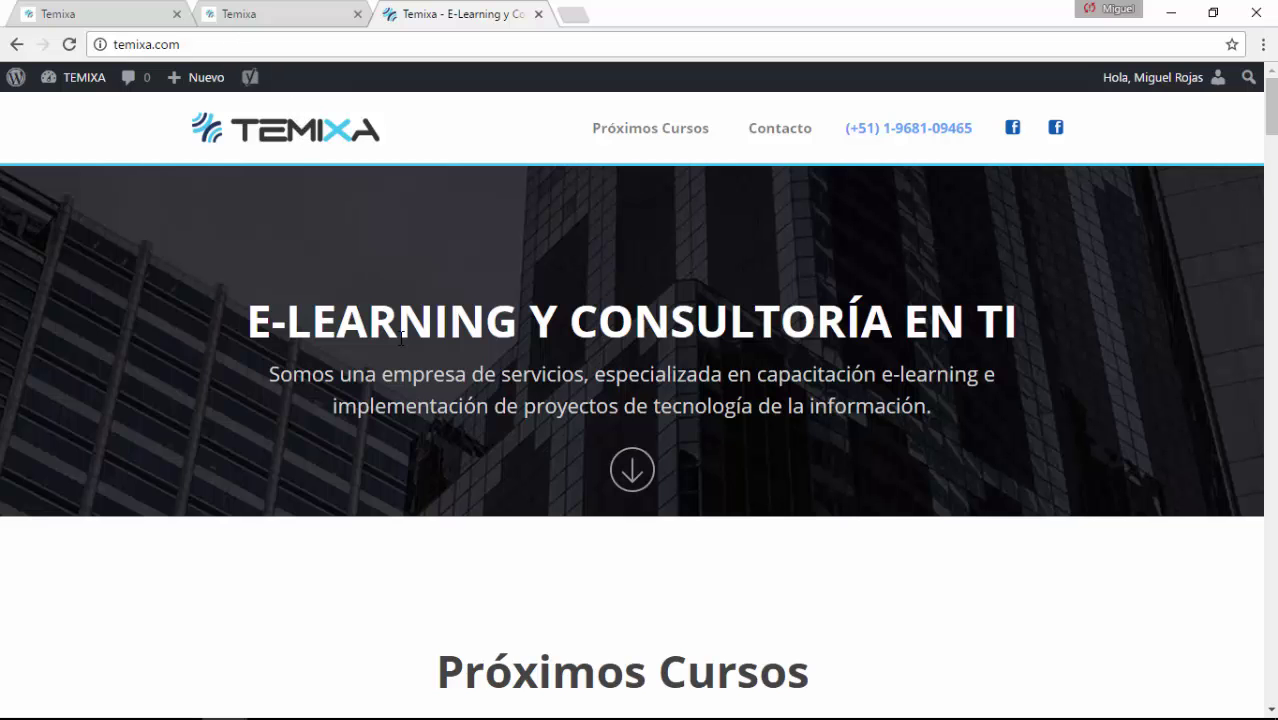
# Scroll the temixa.com homepage down to the Próximos Cursos section
pyautogui.scroll(-3, 401, 338)
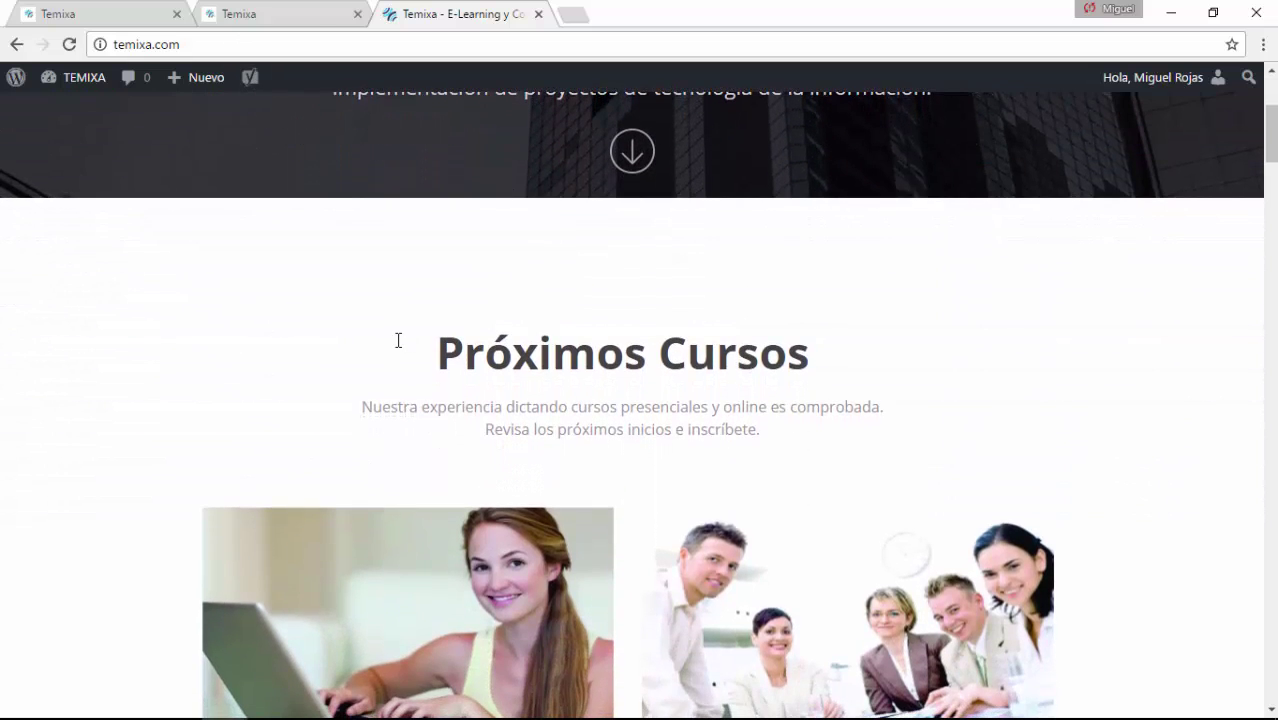